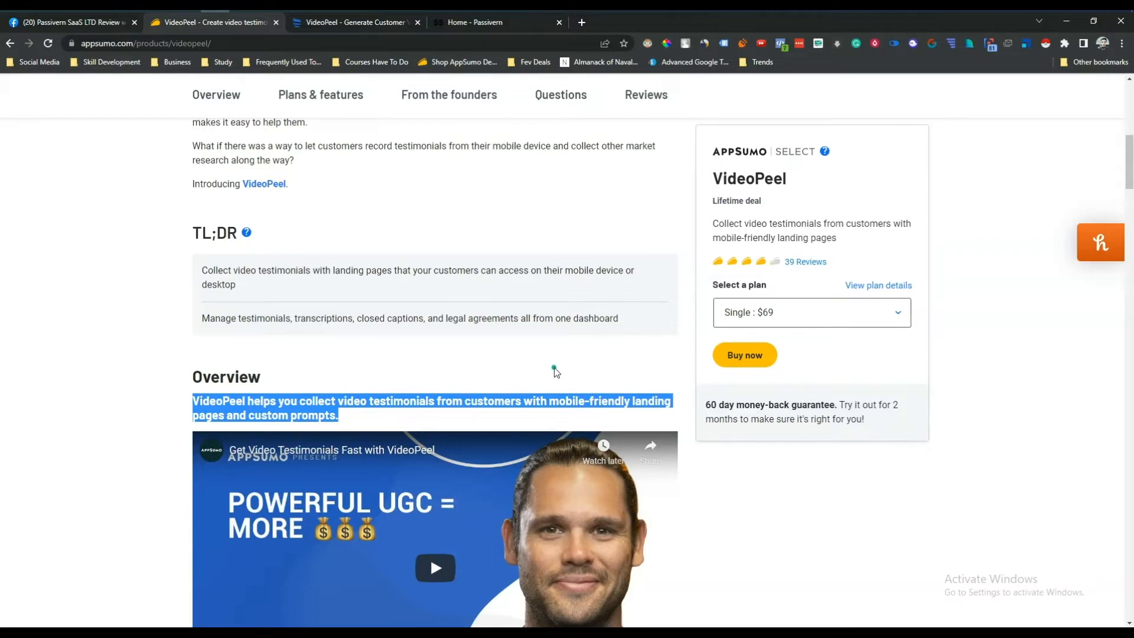
Review the VideoPeel deal's plans on AppSumo, previewing the Multiple plan with 10 codes and setting it back to 3 codes.
scroll(554, 368, "down", 20)
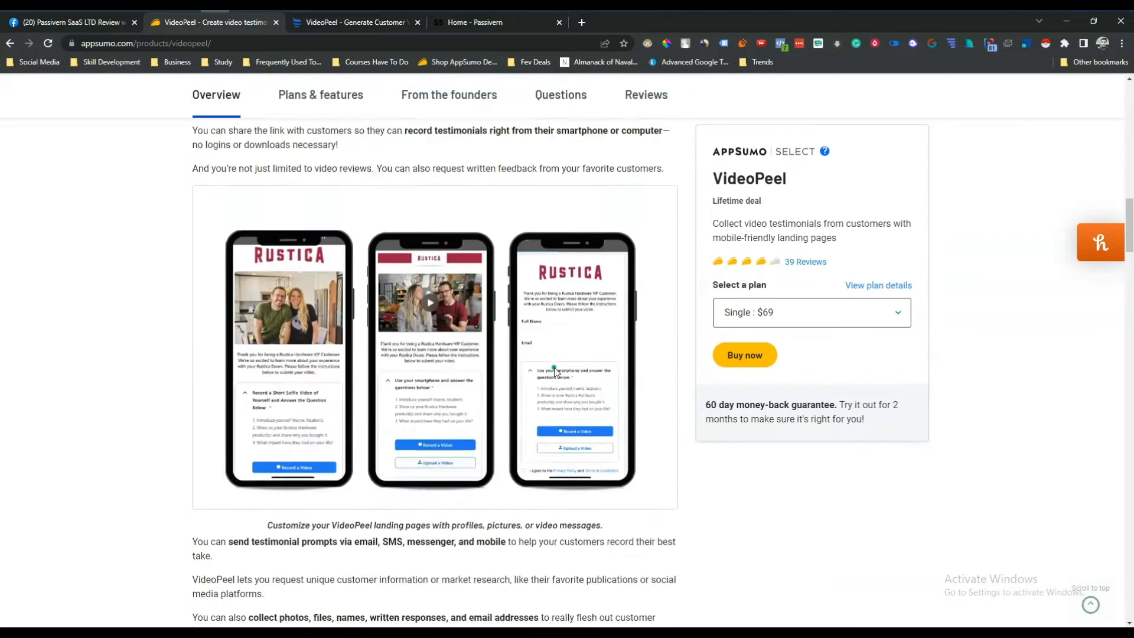
scroll(554, 368, "down", 20)
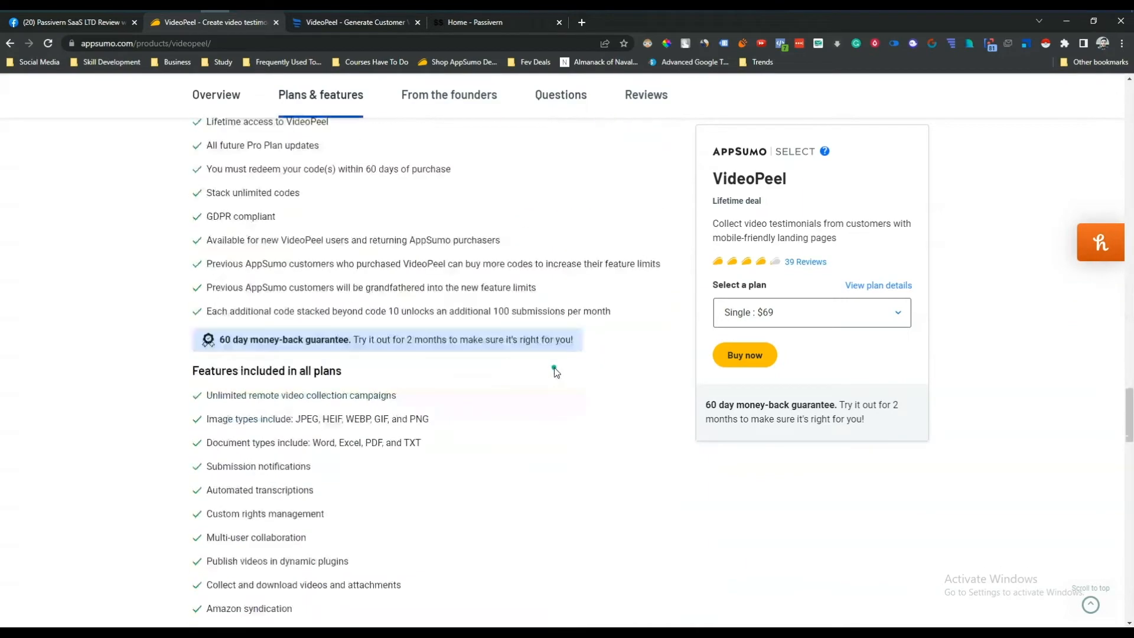
scroll(554, 368, "up", 4)
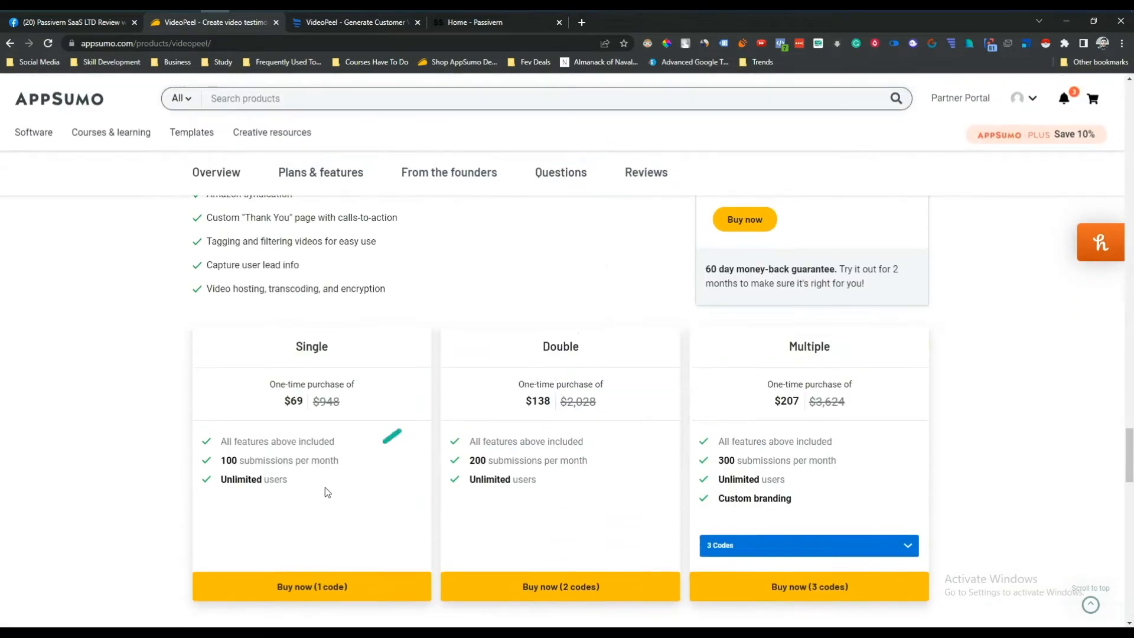
left_click(740, 546)
scroll(739, 547, "down", 2)
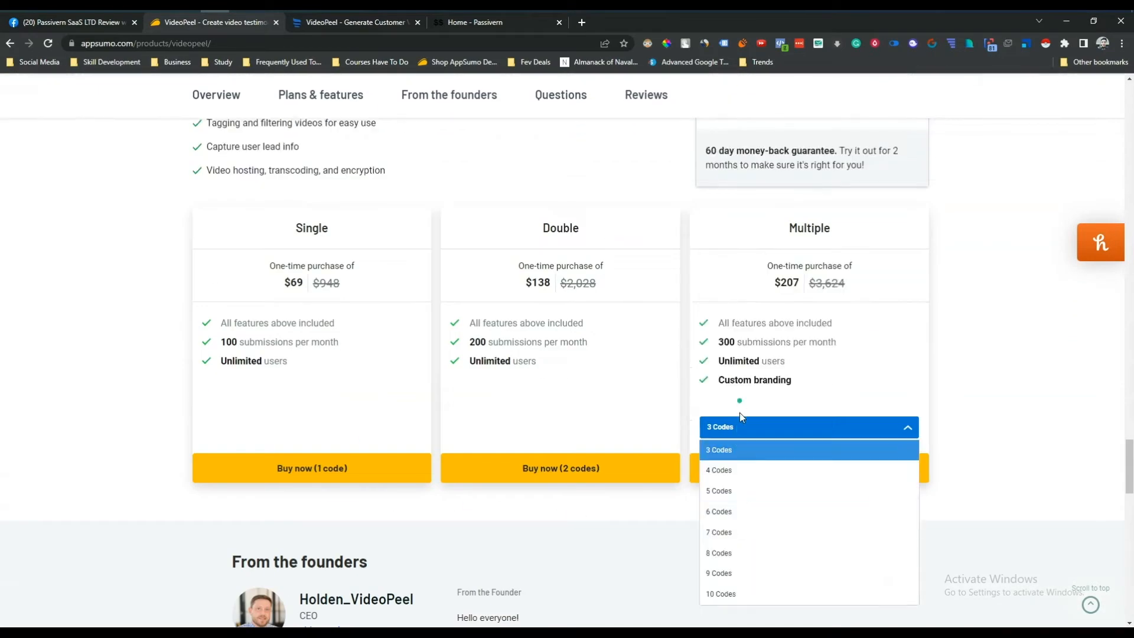
left_click(733, 593)
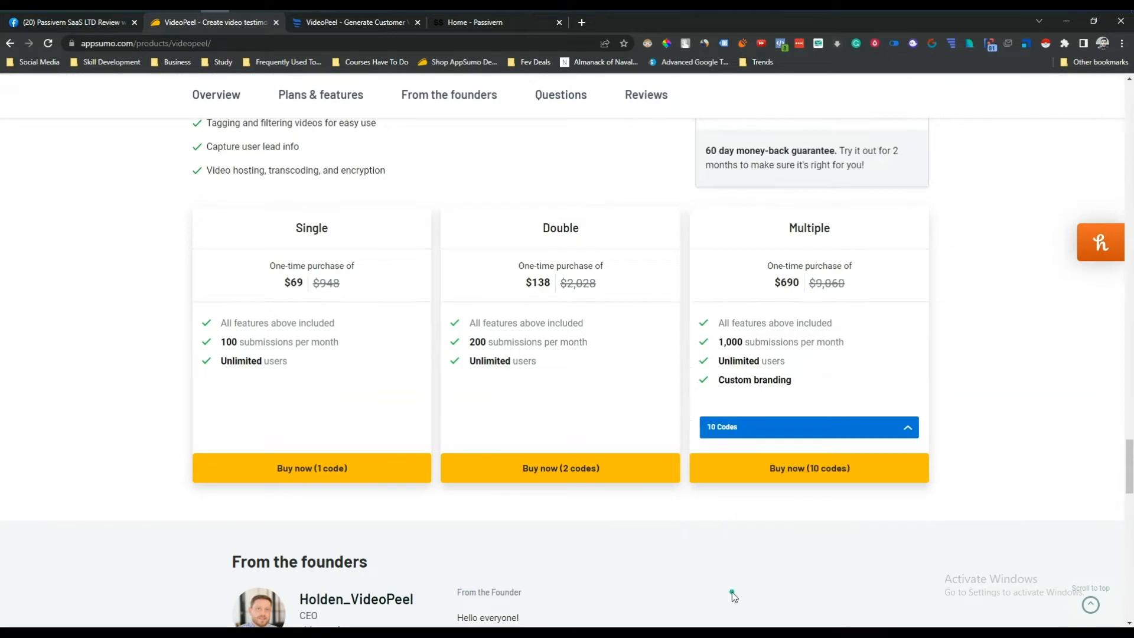
left_click(749, 430)
left_click(747, 452)
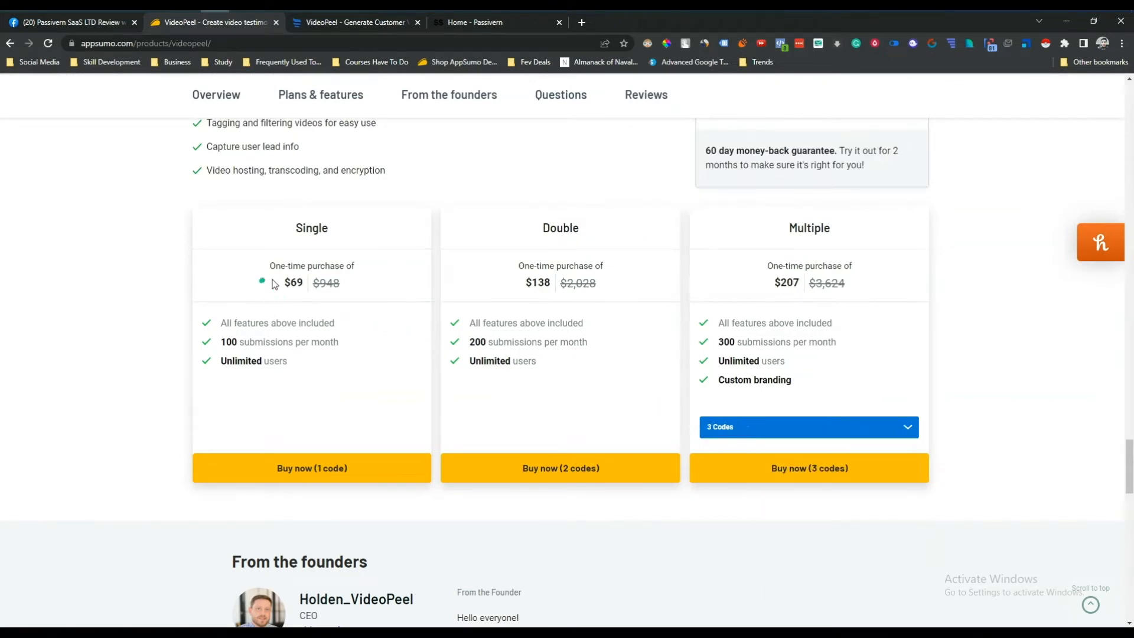
Highlight the Single plan's price, monthly submissions and user limit, and the Double plan's monthly submissions.
left_click_drag(286, 283, 303, 283)
left_click_drag(226, 341, 363, 344)
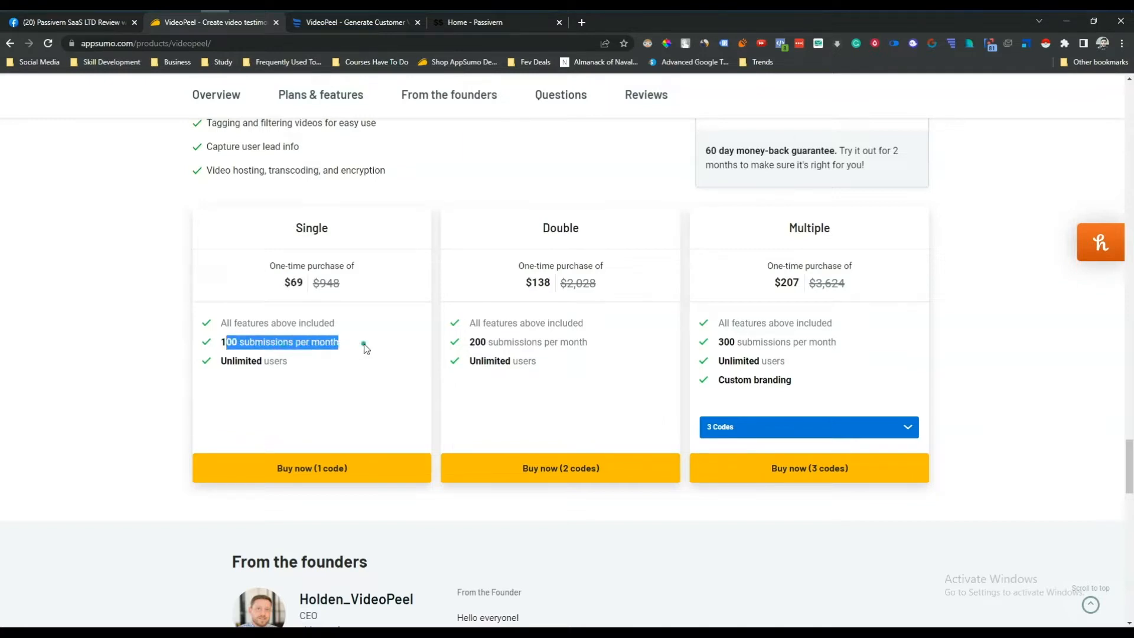
left_click_drag(224, 361, 292, 365)
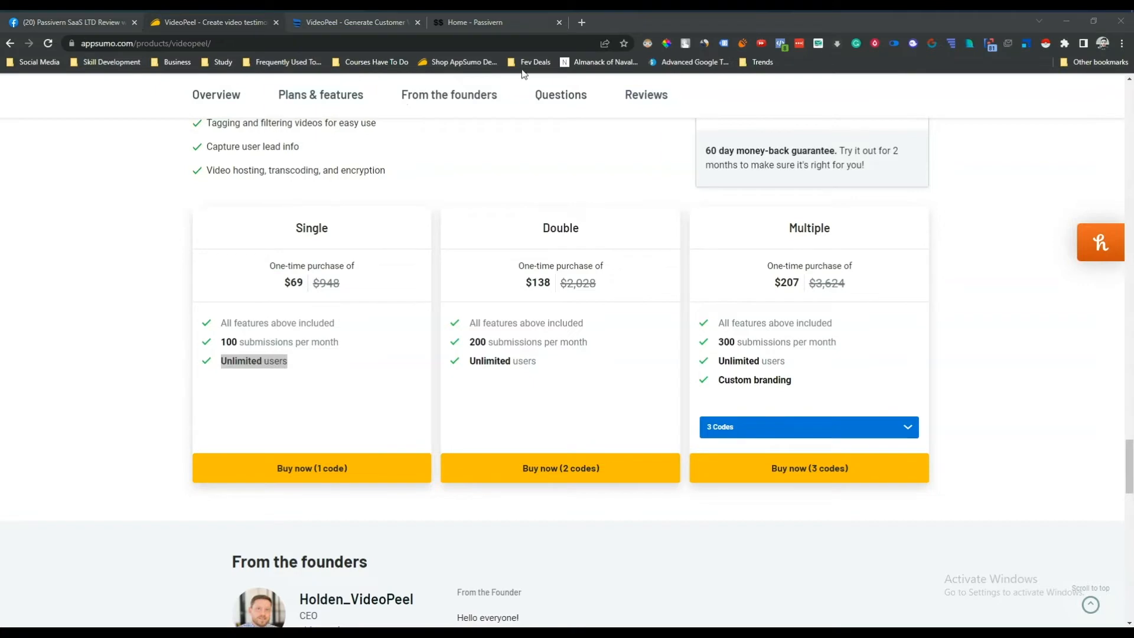
left_click_drag(471, 343, 598, 339)
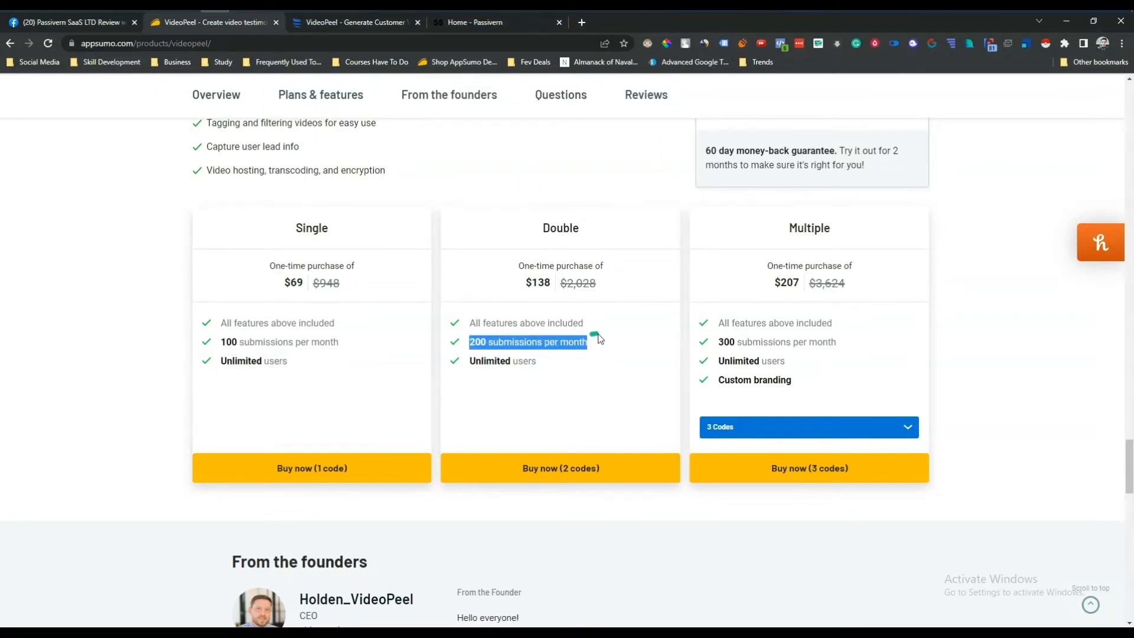
Preview the Multiple plan with 4 codes, return it to 3 codes, and highlight its custom branding feature.
left_click(770, 432)
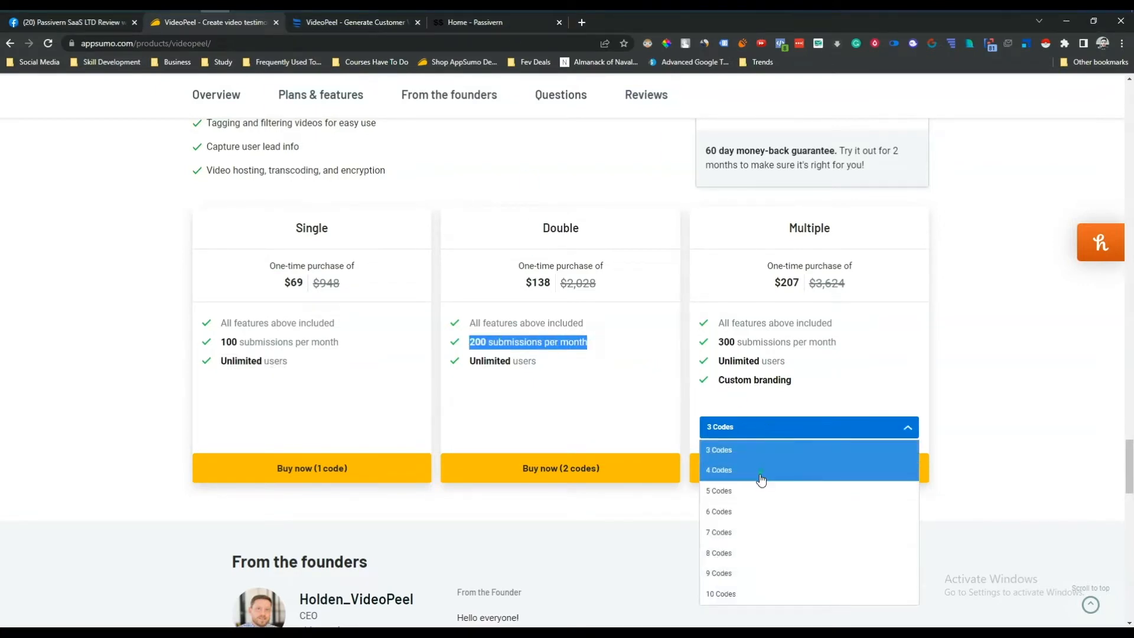
left_click(761, 469)
left_click(765, 436)
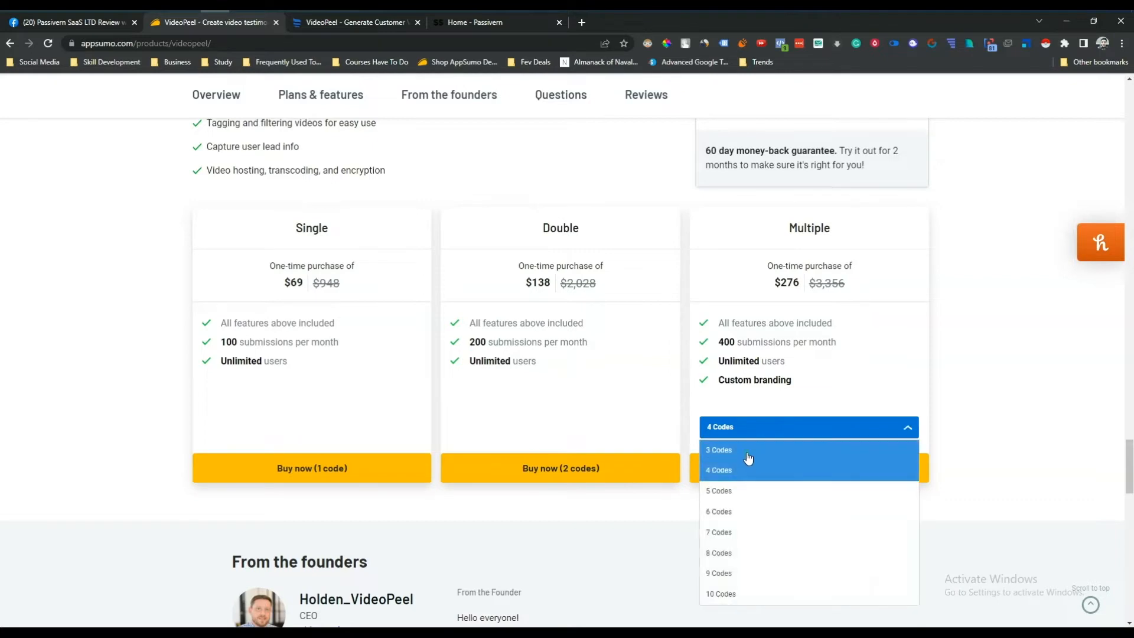
left_click(745, 447)
left_click_drag(719, 381, 805, 381)
left_click(785, 431)
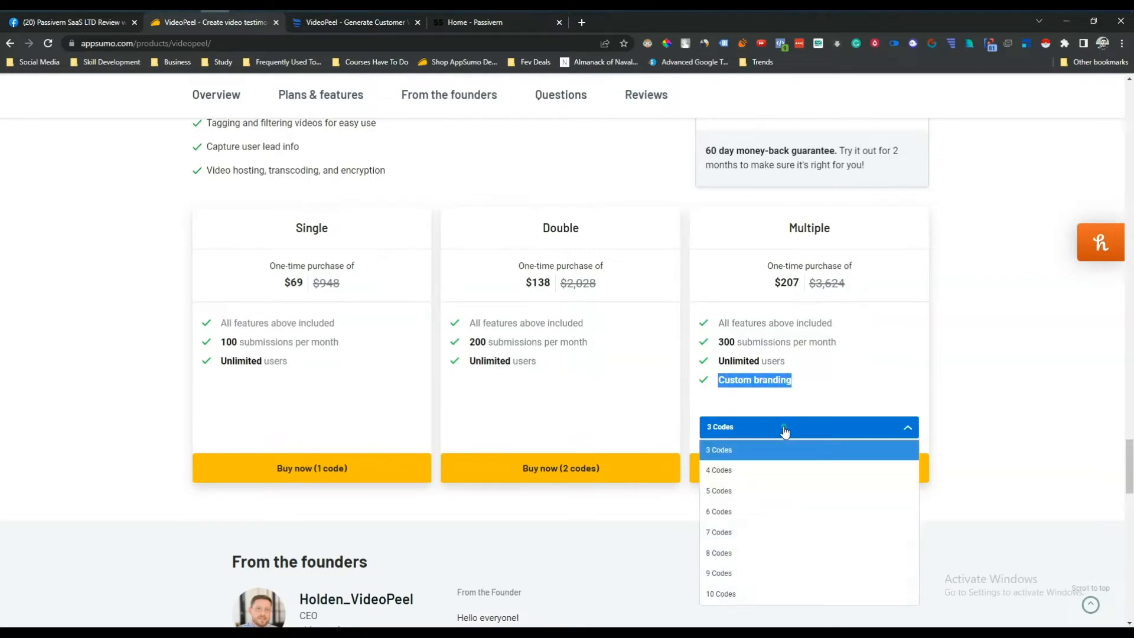
left_click(653, 413)
scroll(617, 437, "up", 15)
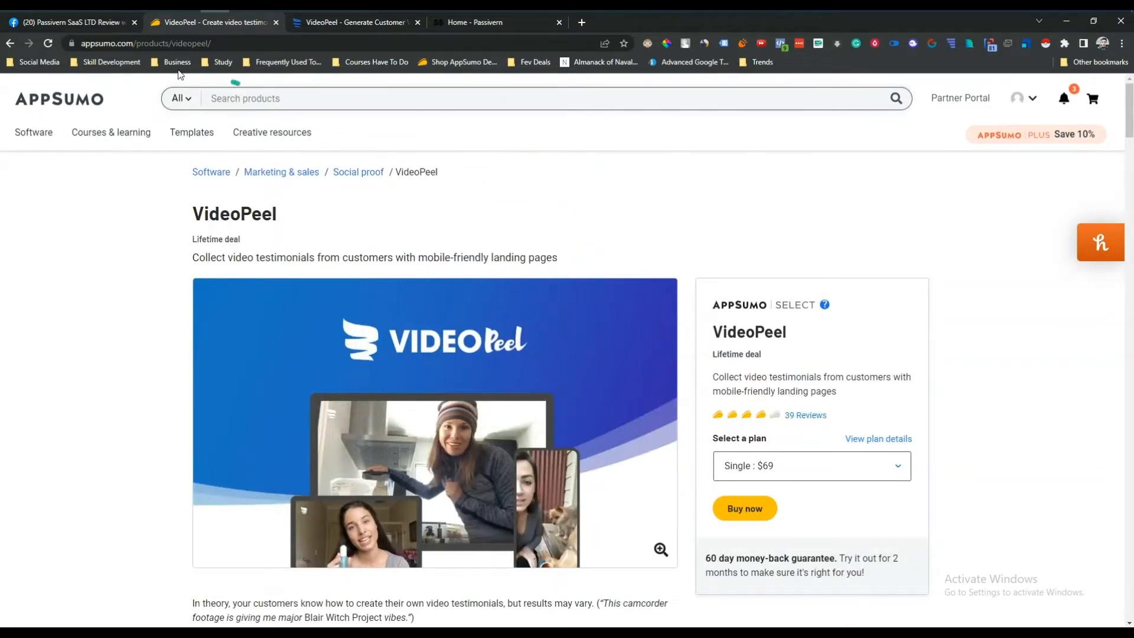
Switch to the Passivern SaaS LTD Review Facebook group and browse its featured review posts.
left_click(111, 27)
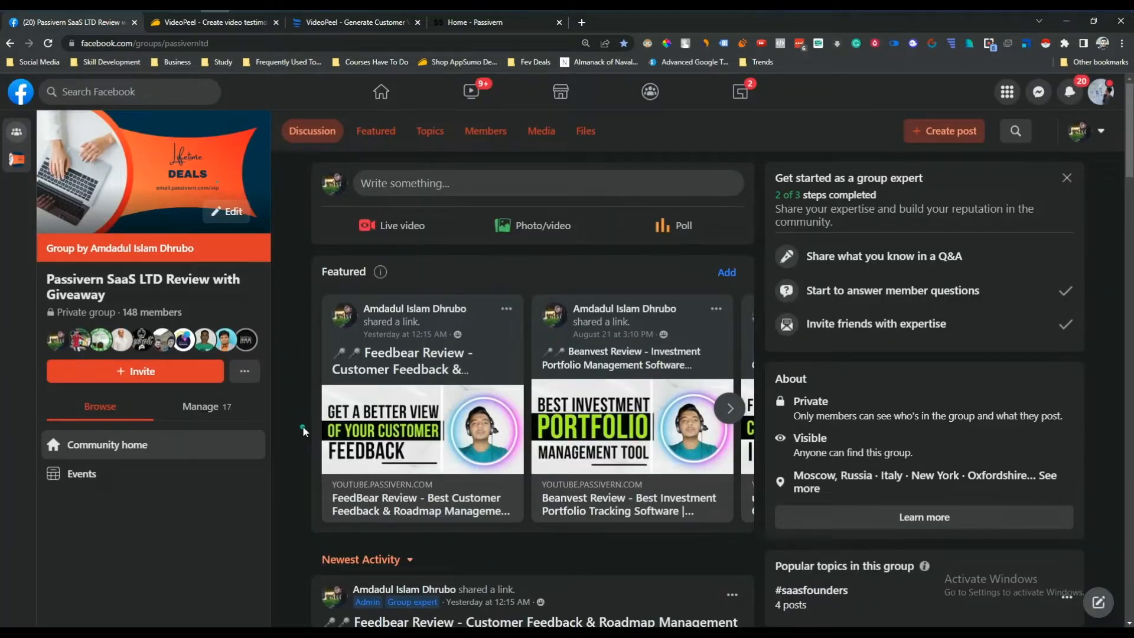
scroll(303, 431, "down", 1)
scroll(303, 431, "up", 1)
left_click(734, 408)
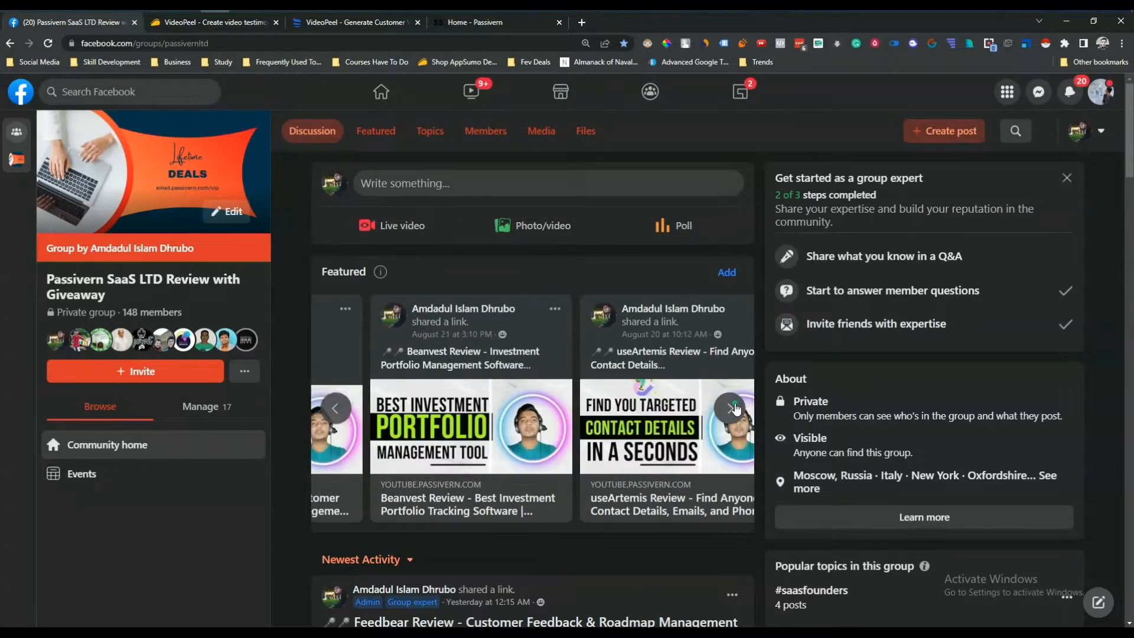
left_click(733, 408)
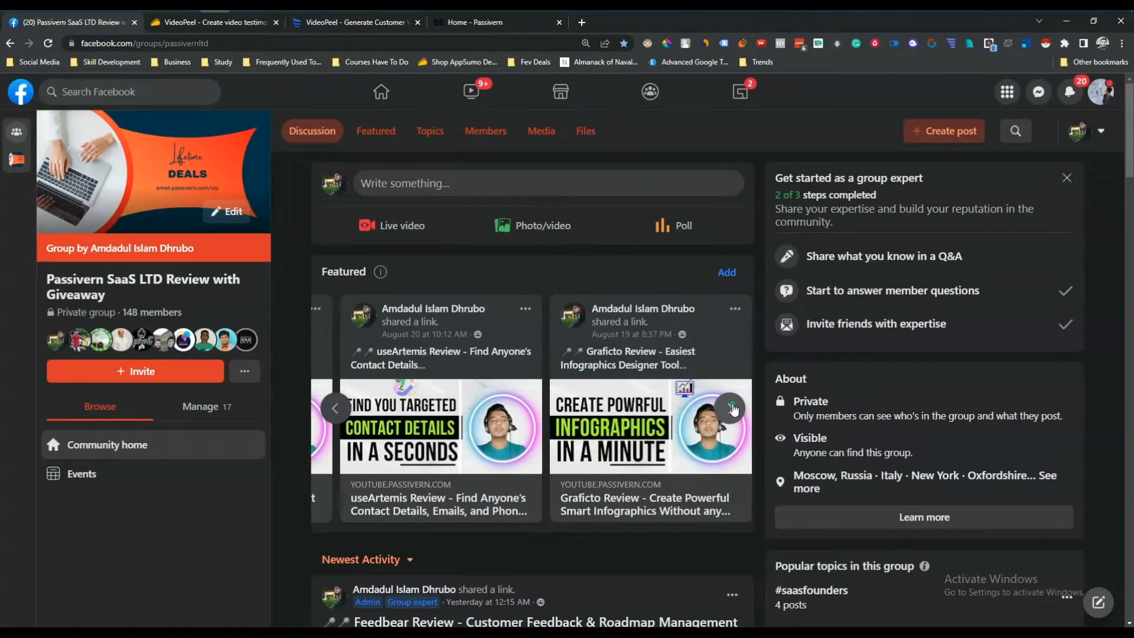
left_click(733, 409)
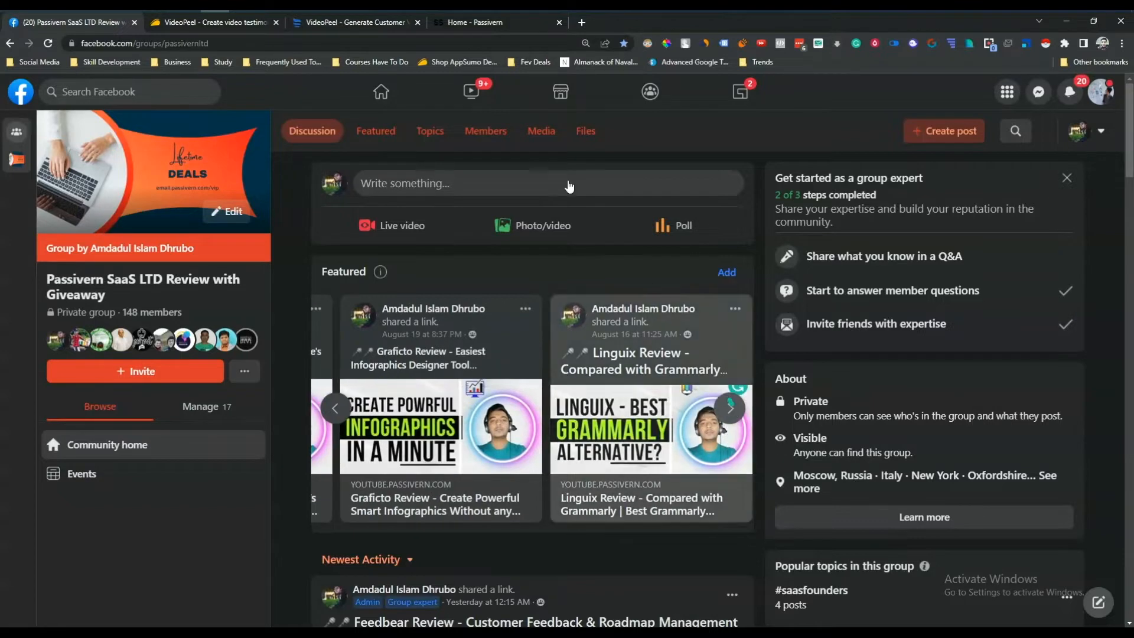
Switch to the VideoPeel dashboard, view the collected media responses, and return to the campaigns list.
left_click(366, 32)
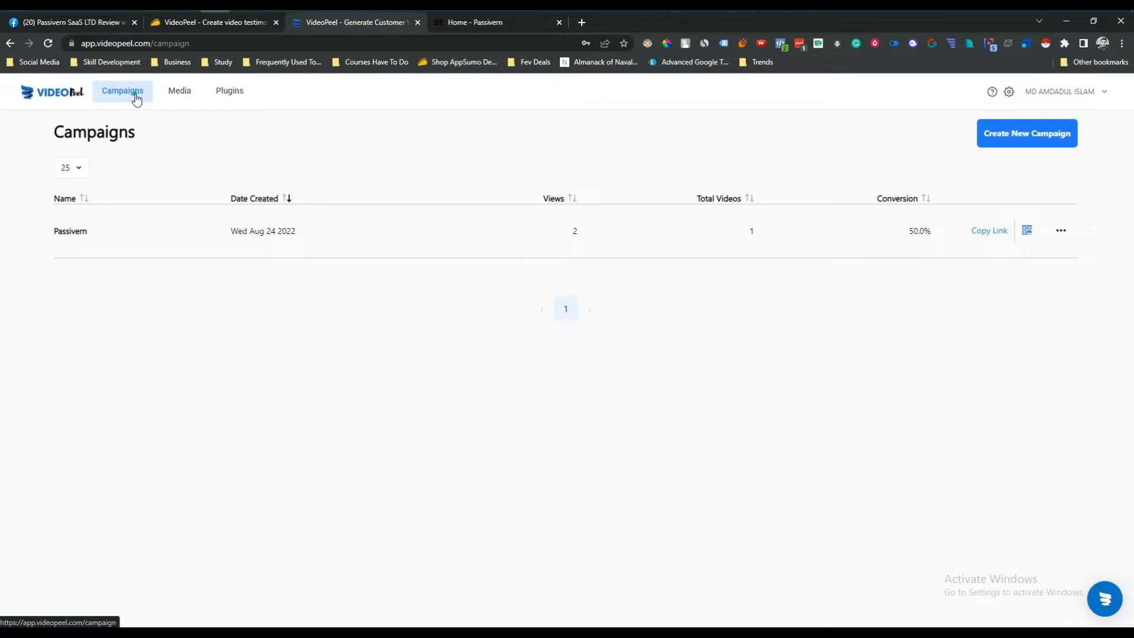
left_click(176, 92)
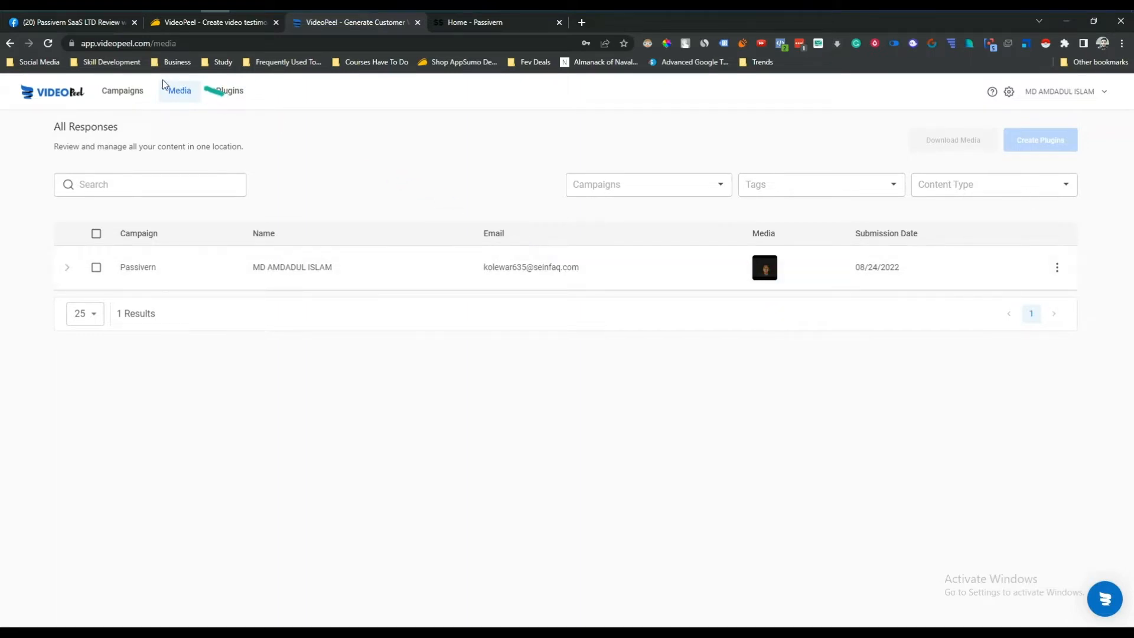
left_click(124, 90)
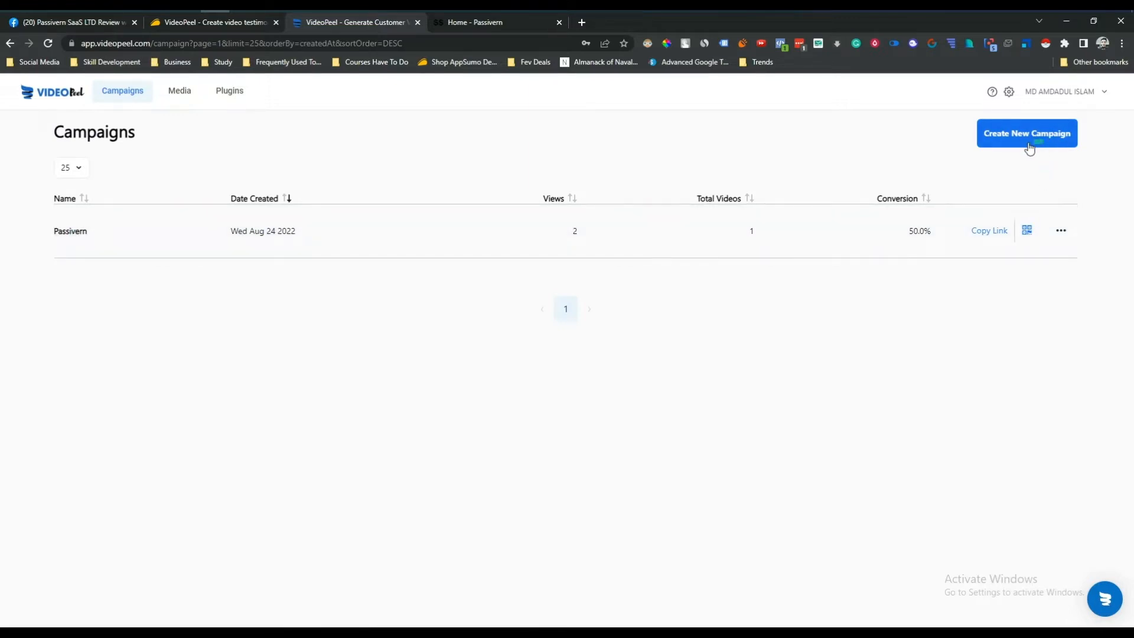
Create a new campaign named Camp 101 with the campaign type Market Research.
left_click(1031, 147)
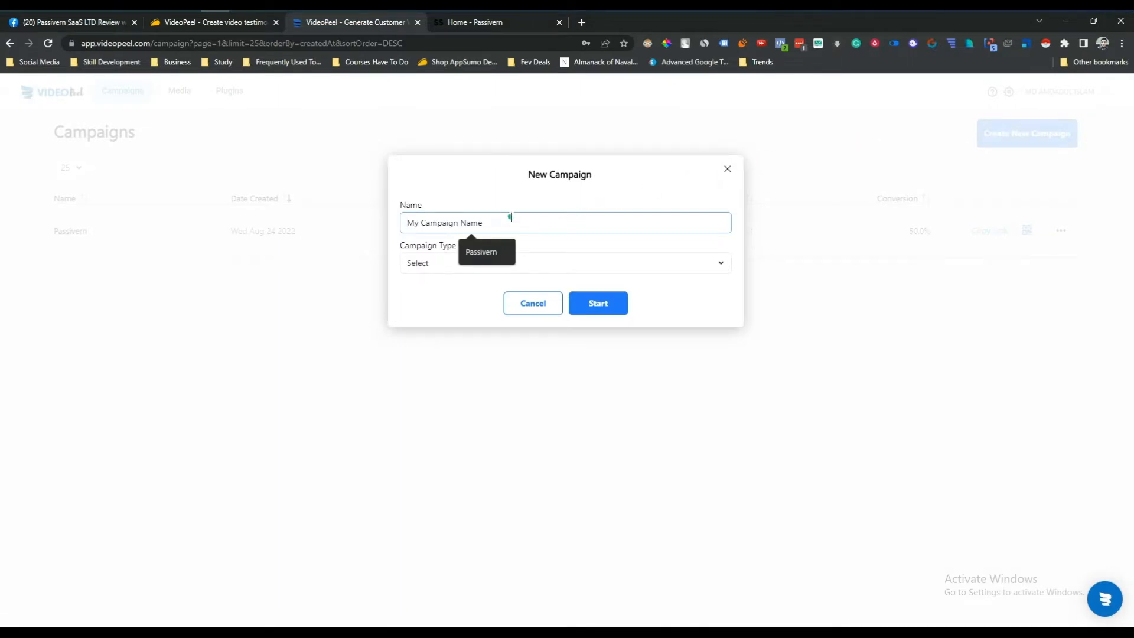
type("C")
key("BackSpace")
type("Camp 101")
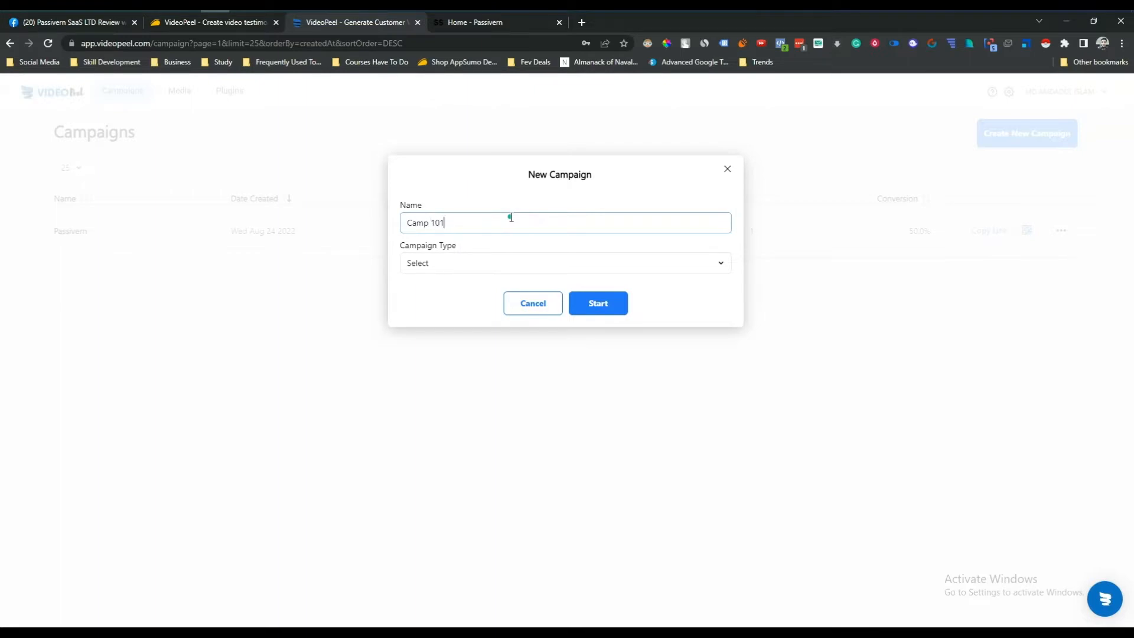
left_click(487, 260)
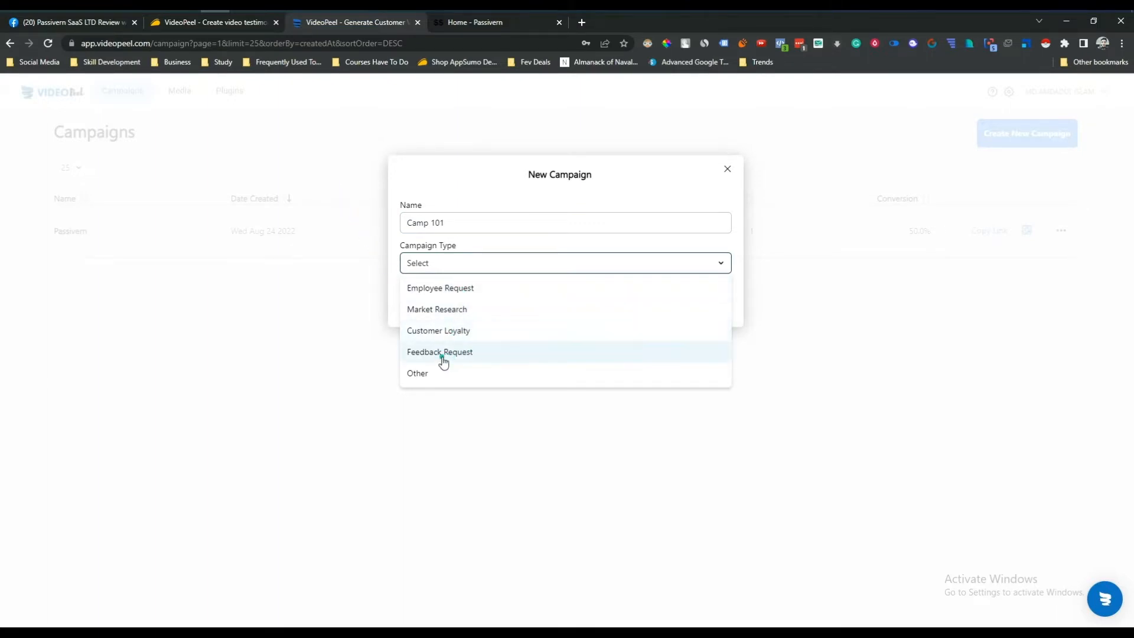
left_click(444, 314)
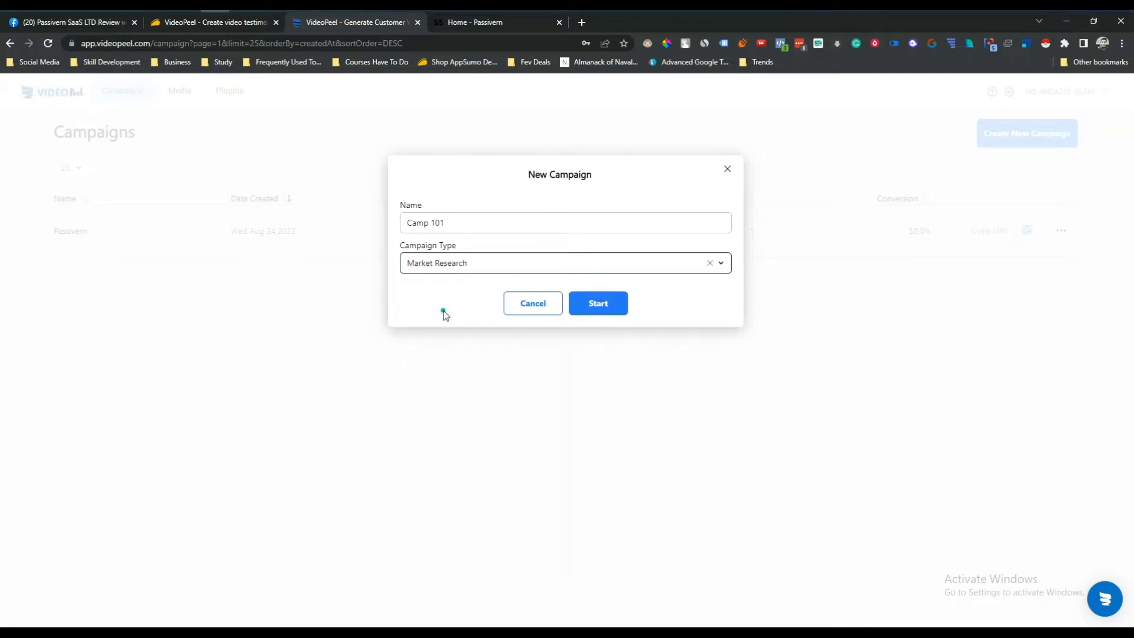
left_click(586, 305)
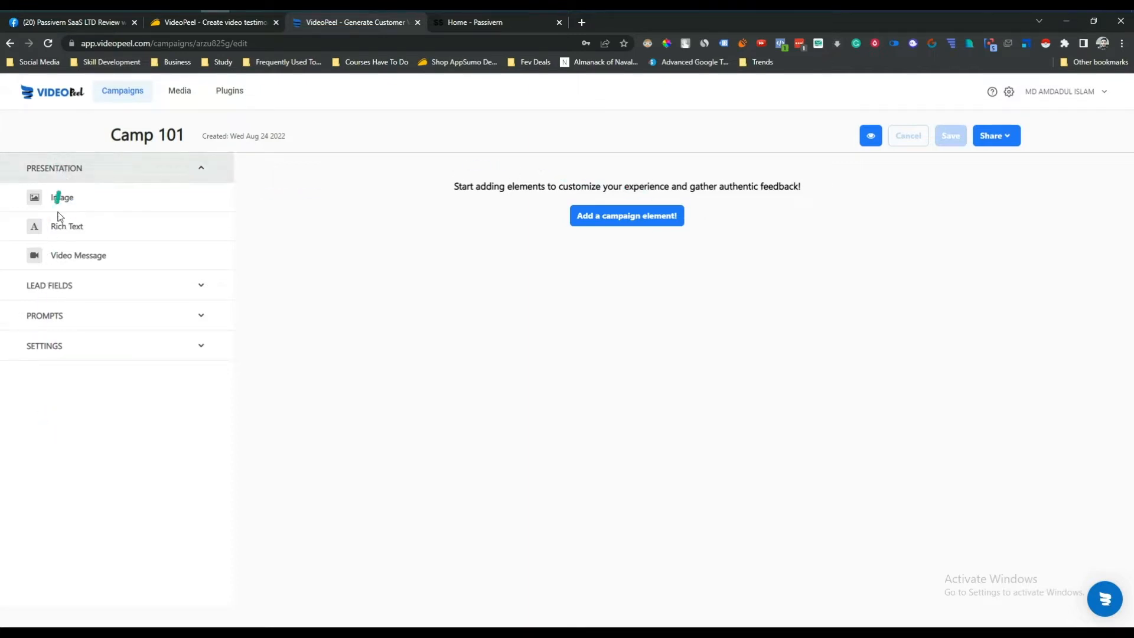
Expand the Lead Fields, Prompts and Settings groups to examine the available campaign elements and options.
left_click(69, 289)
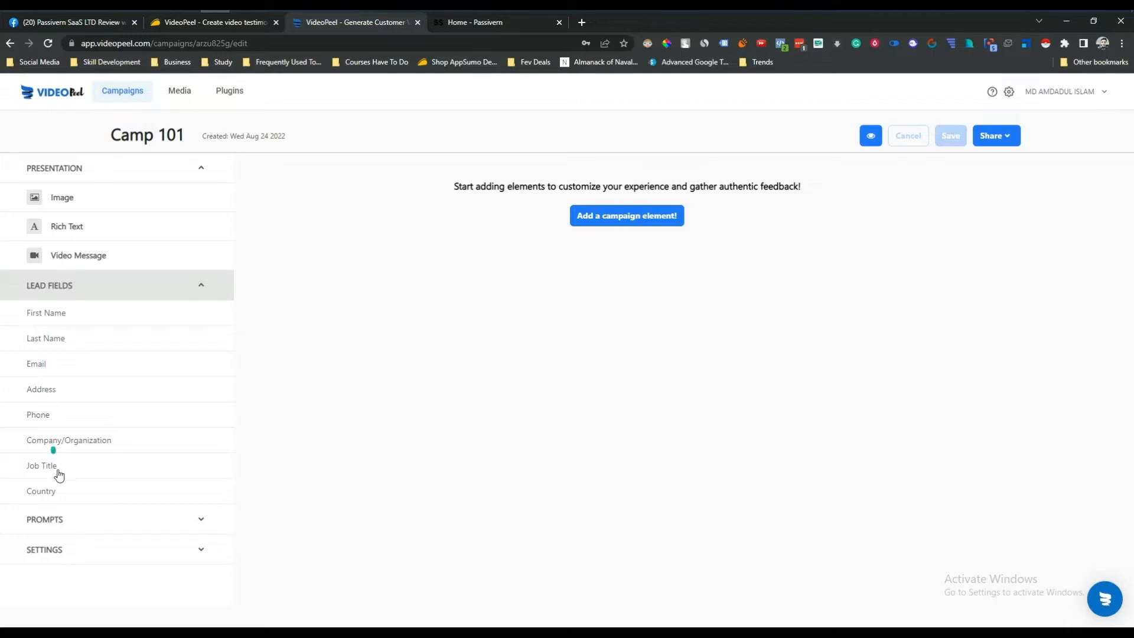
left_click(51, 514)
scroll(65, 514, "down", 1)
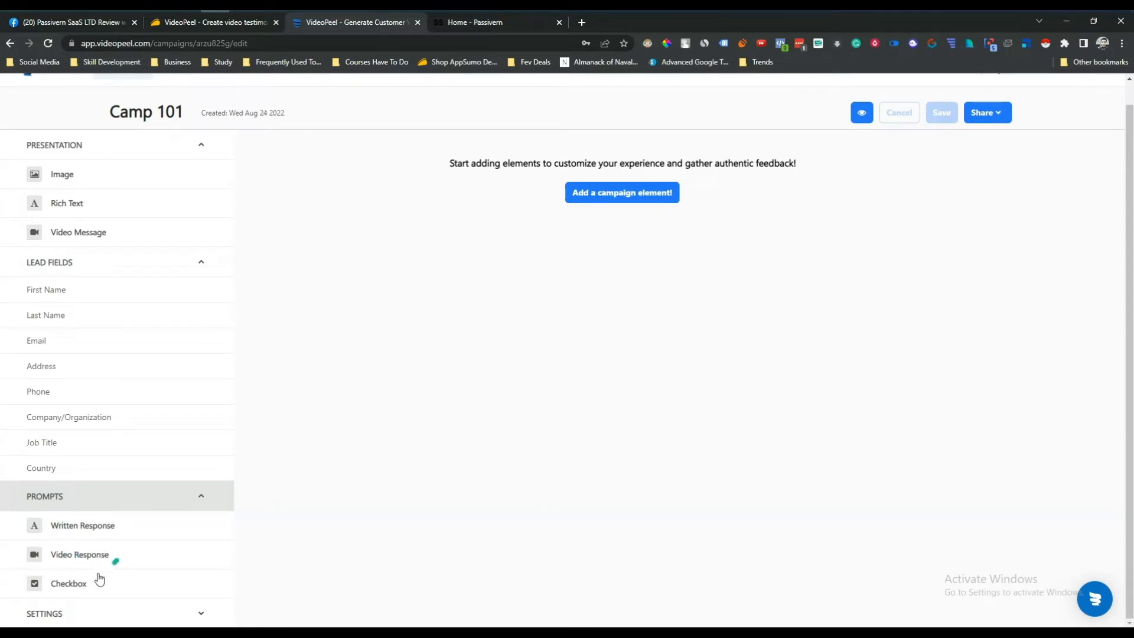
left_click(116, 613)
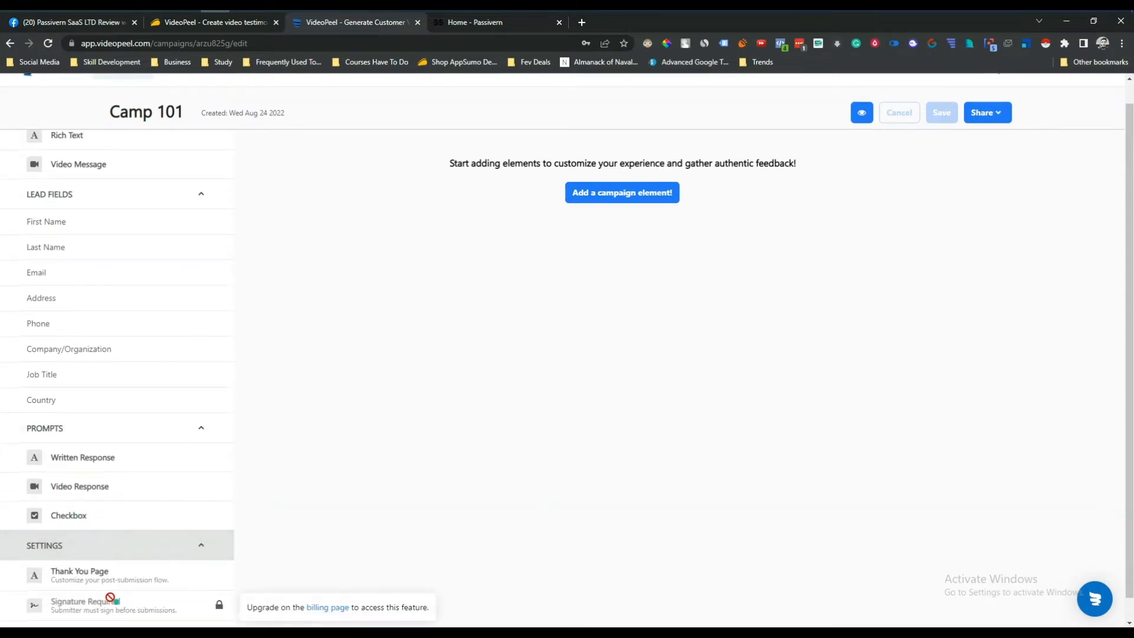
mouse_move(83, 607)
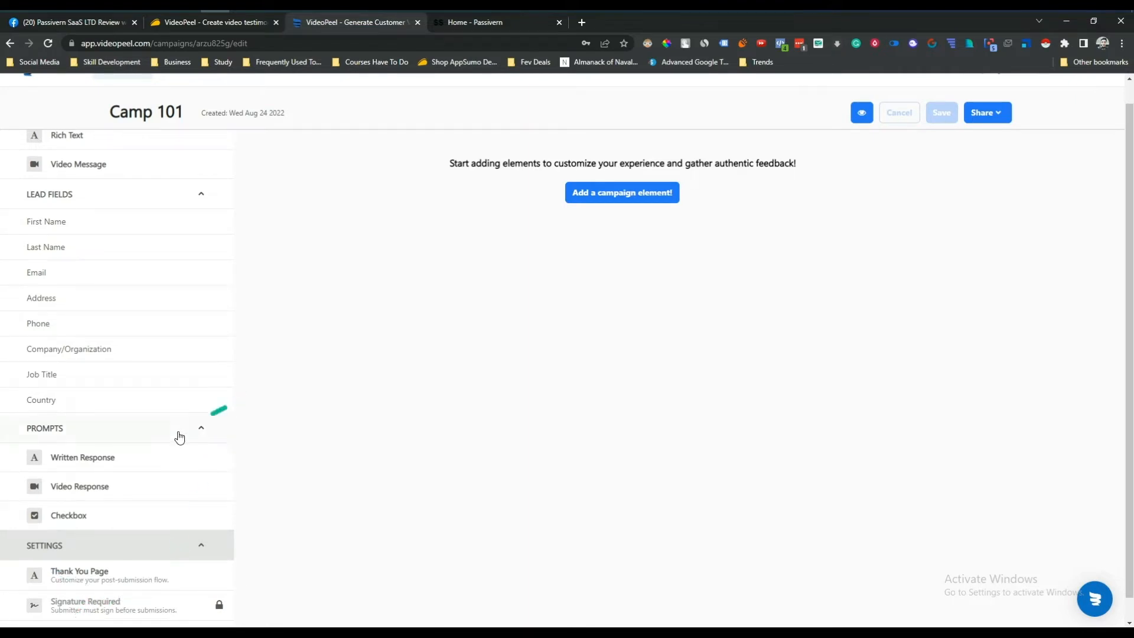
scroll(174, 437, "up", 2)
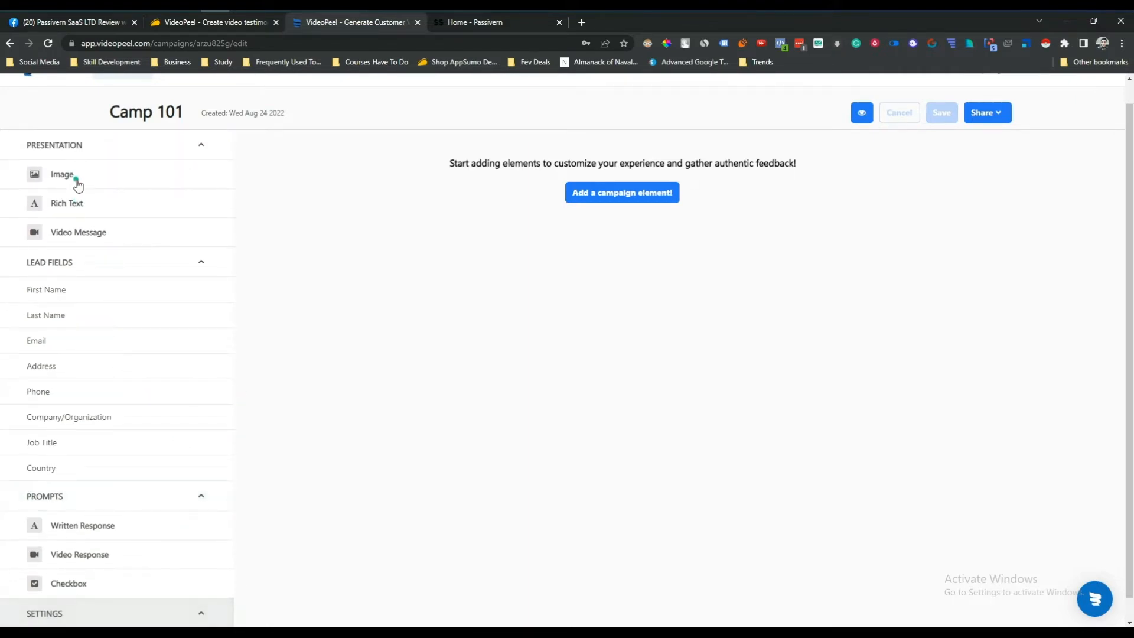
Add an image element with the illustrated portrait to the campaign, check the image filter options, and save the image.
left_click(78, 181)
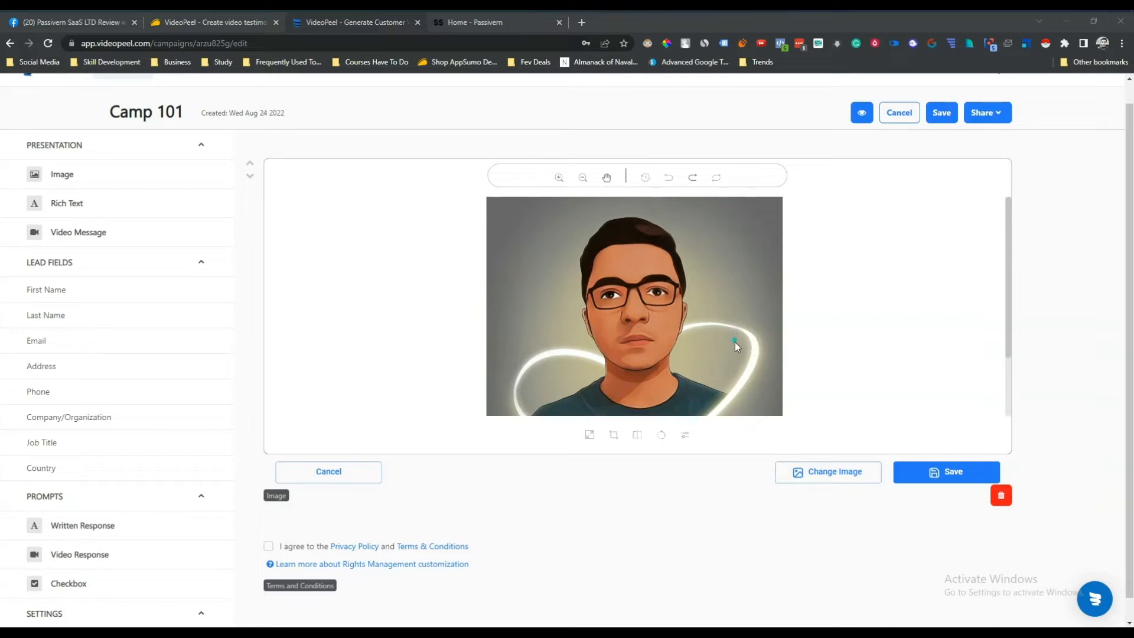
scroll(734, 342, "down", 2)
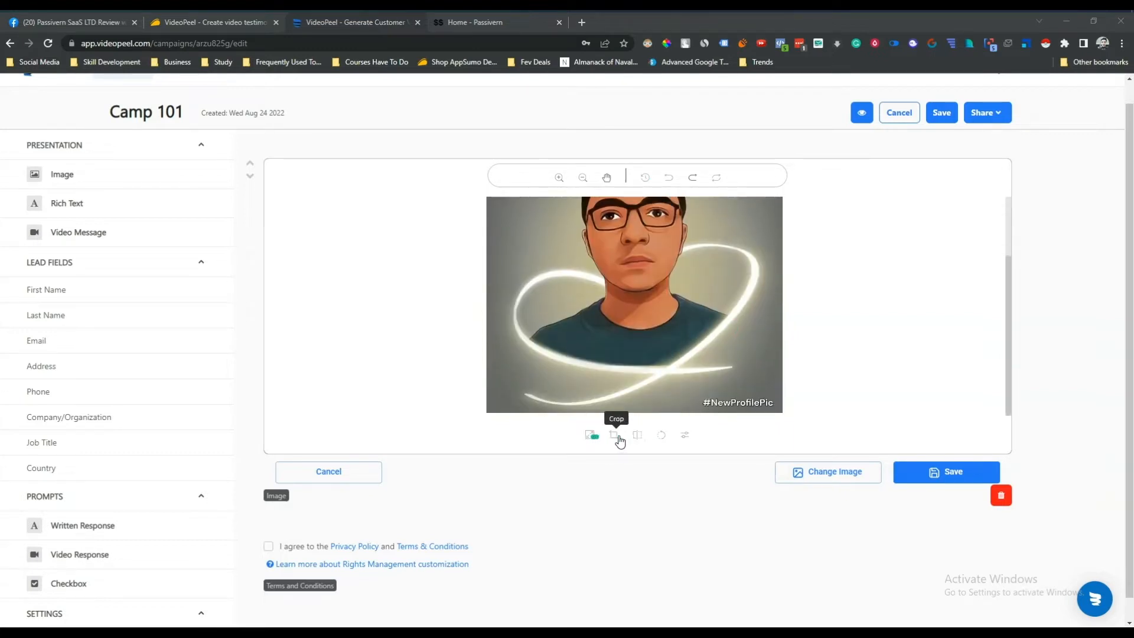
left_click(683, 435)
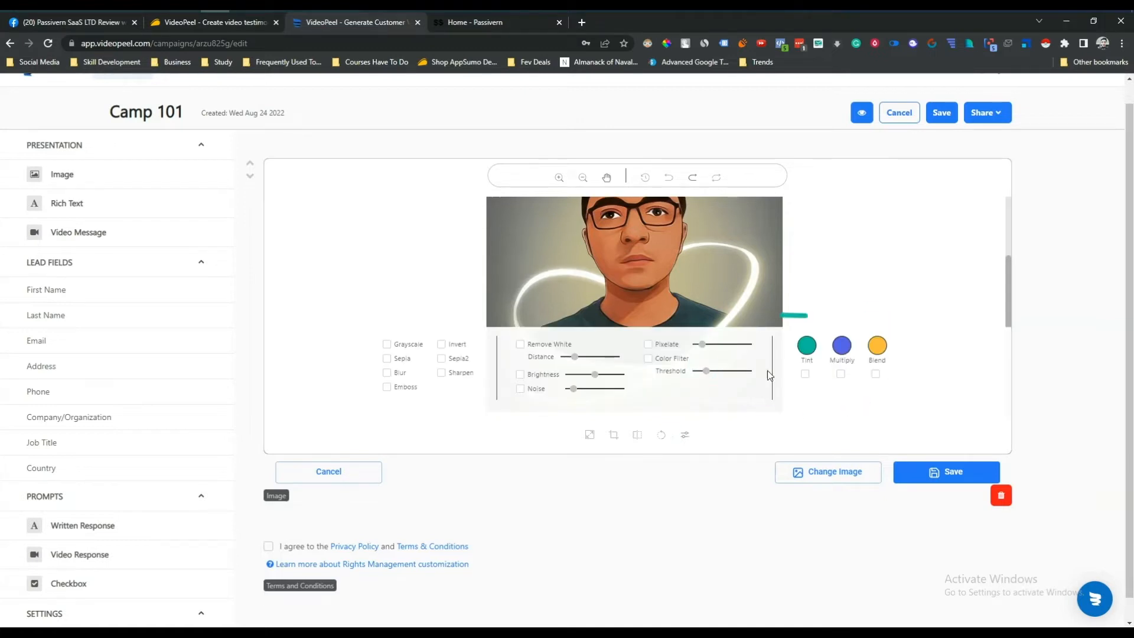
left_click(686, 436)
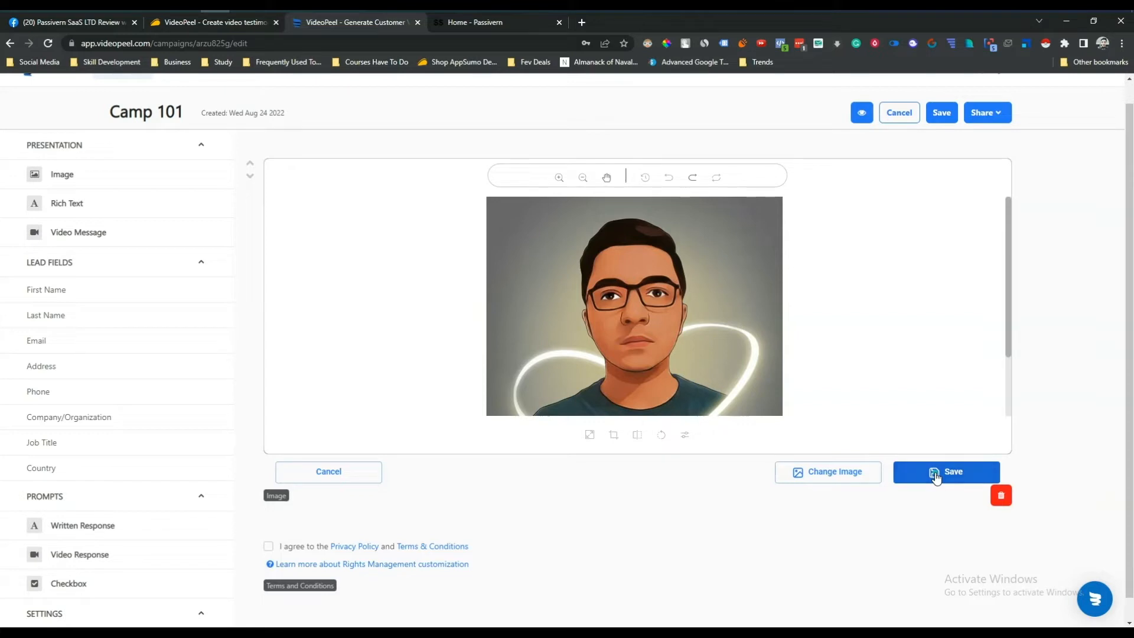
left_click(936, 478)
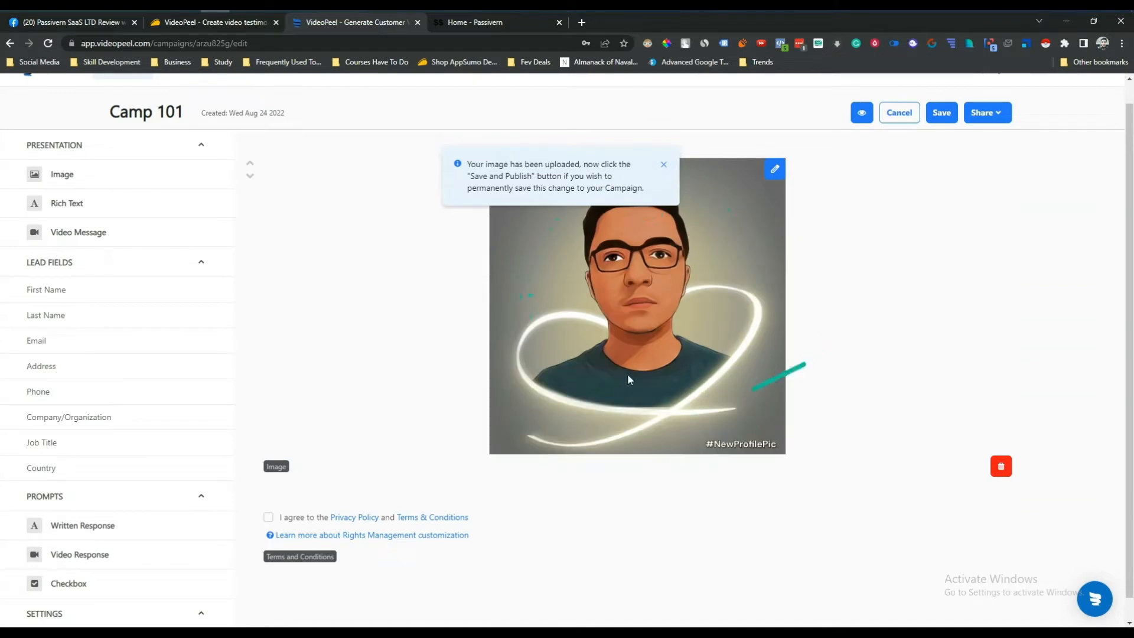
Add a Rich Text element below the image reading "Review here & Get 10% OFF in your next order.".
left_click(59, 207)
scroll(382, 449, "down", 1)
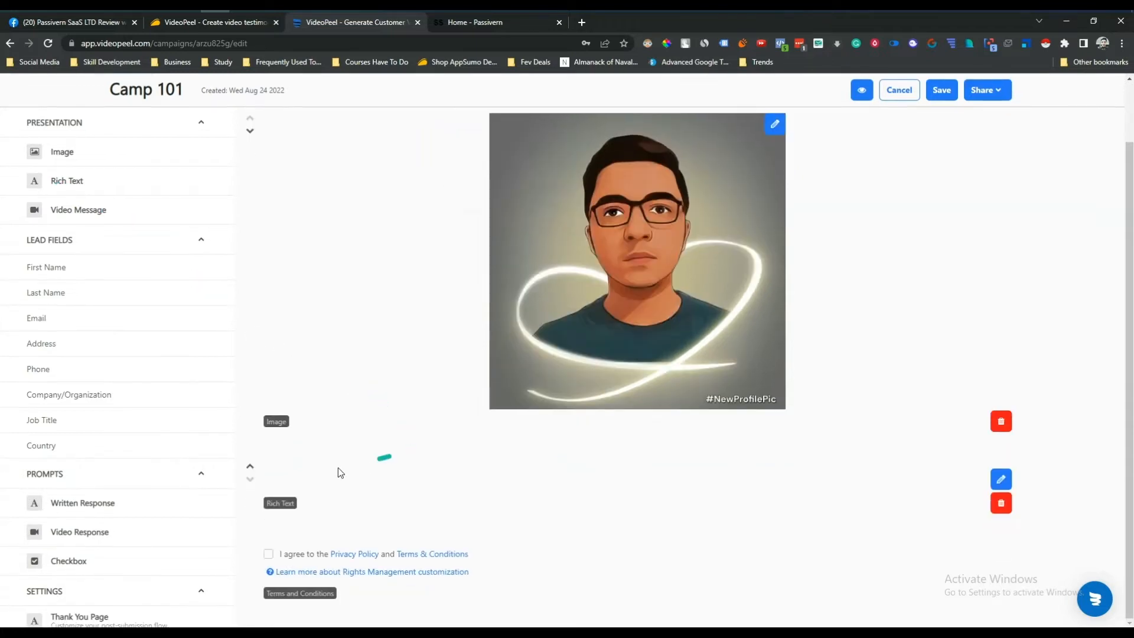
left_click(1001, 479)
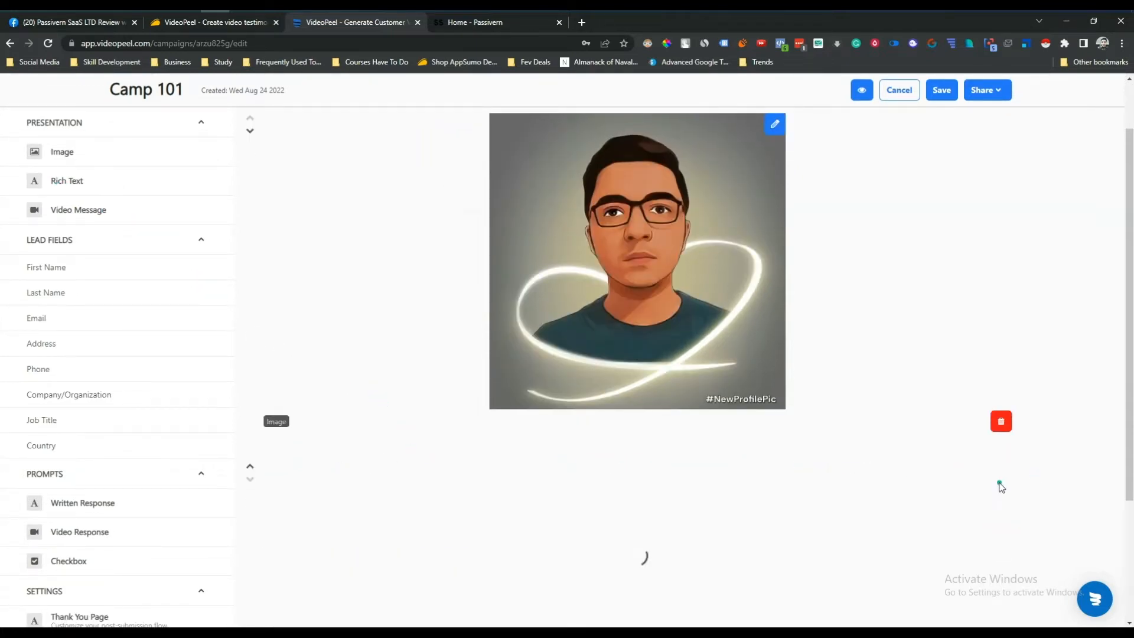
scroll(821, 499, "down", 2)
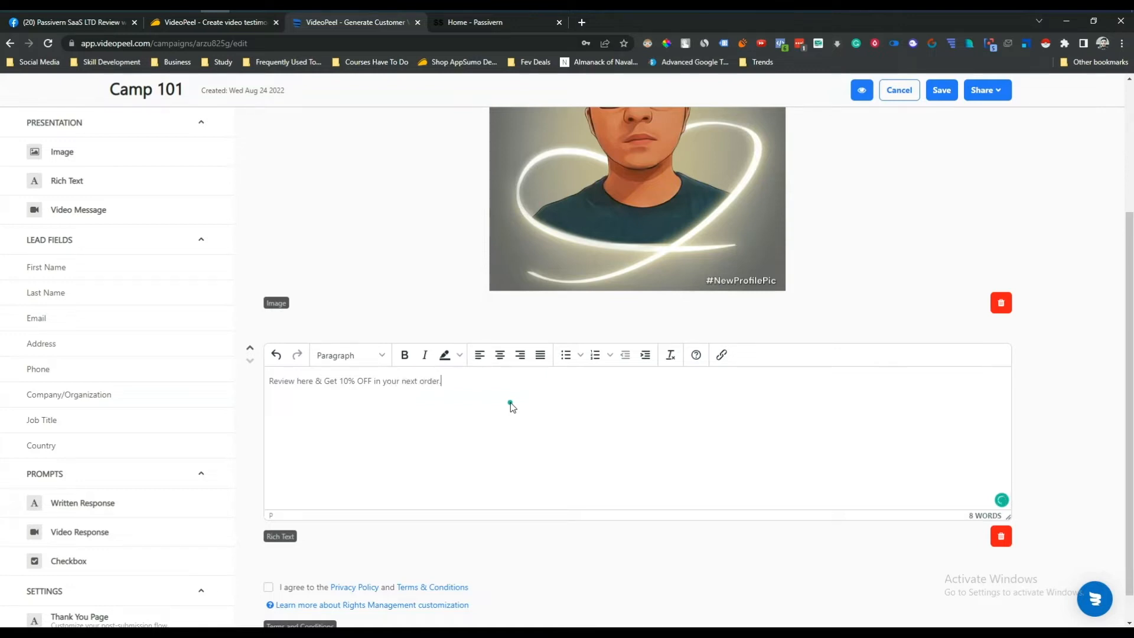
Format the whole offer sentence in the rich text element as Heading 2.
triple_click(423, 381)
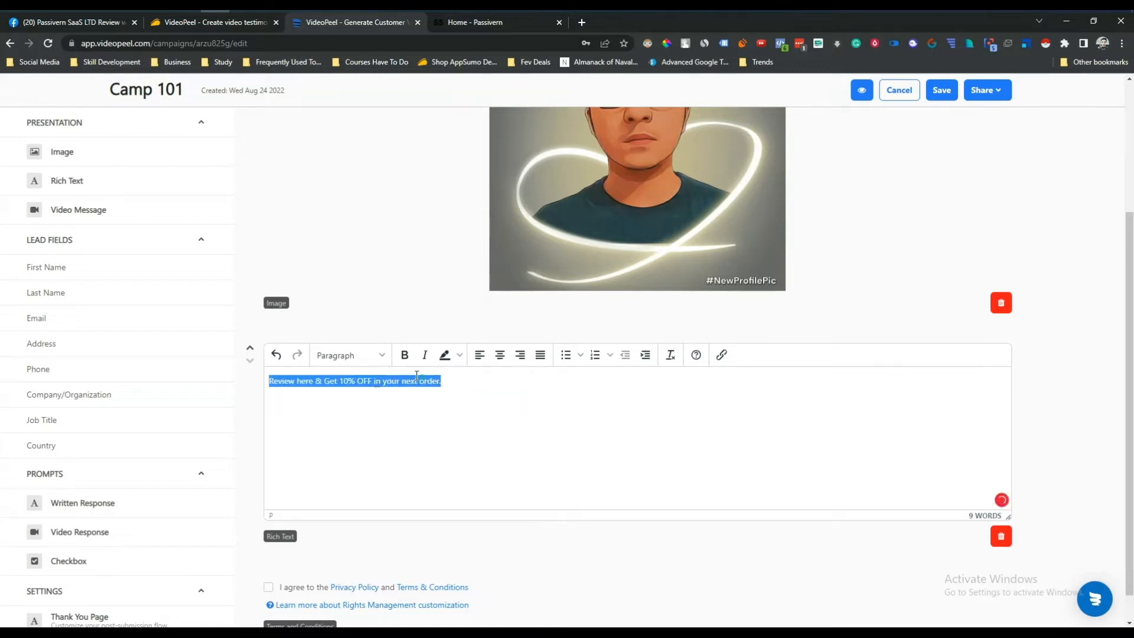
left_click(363, 355)
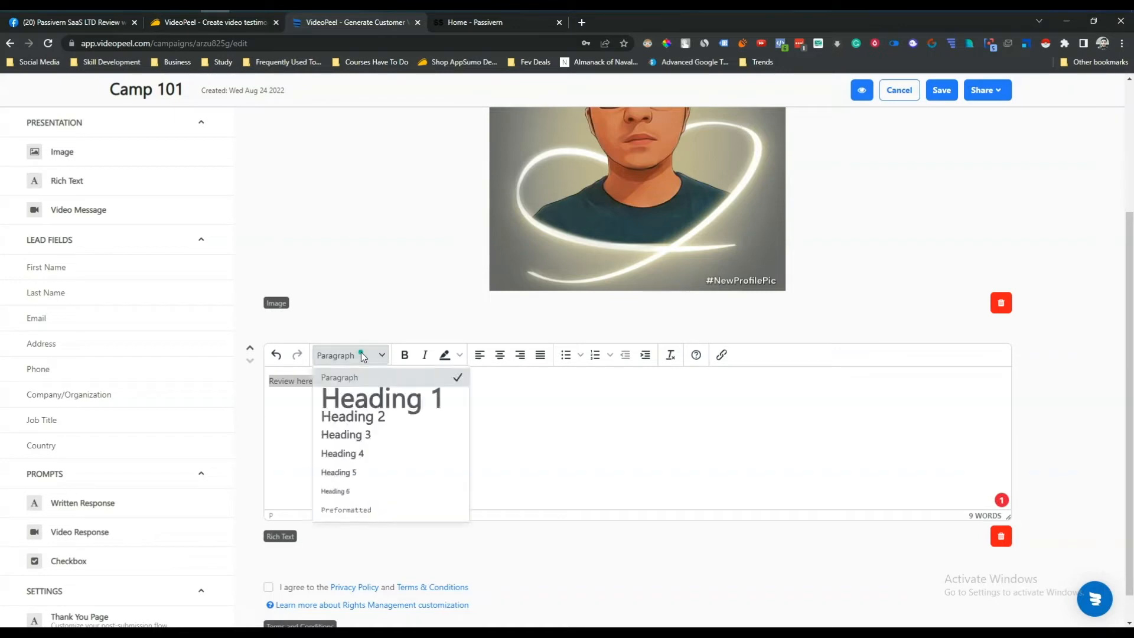
left_click(372, 416)
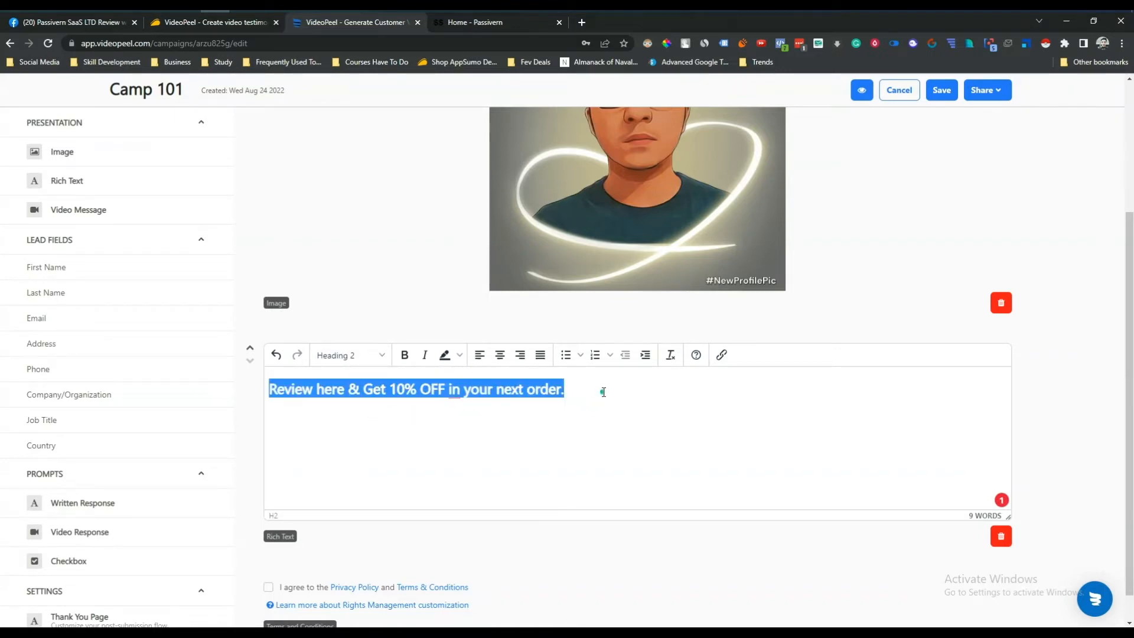
Replace "in" with the suggested preposition "on" in the offer heading and finish editing the rich text.
left_click(570, 390)
left_click(454, 390)
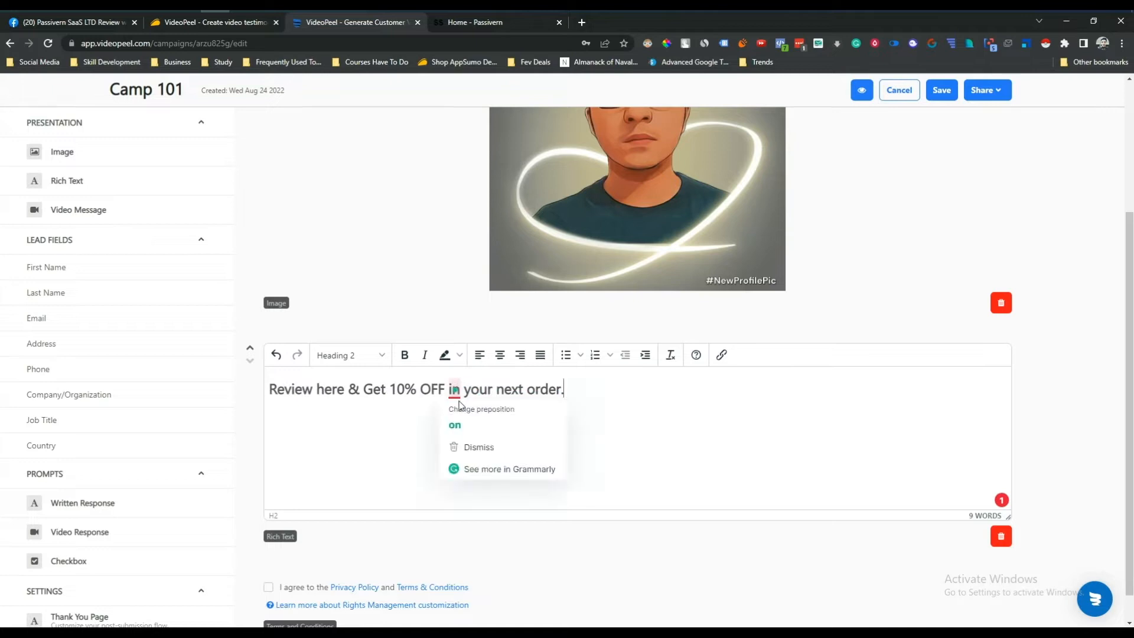
left_click(461, 418)
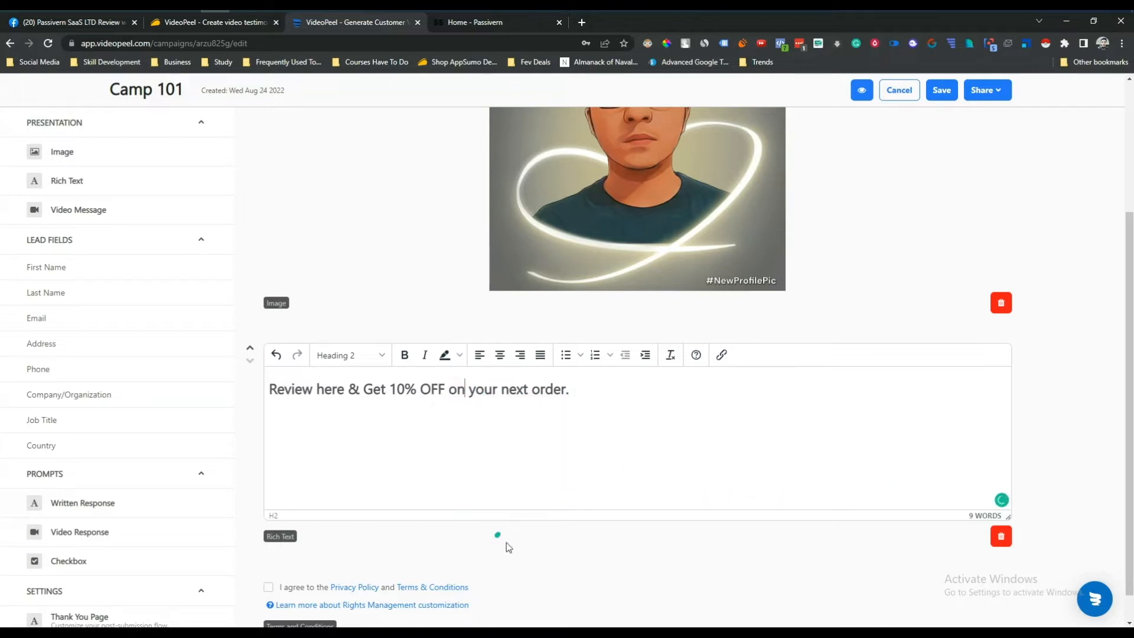
key("Return")
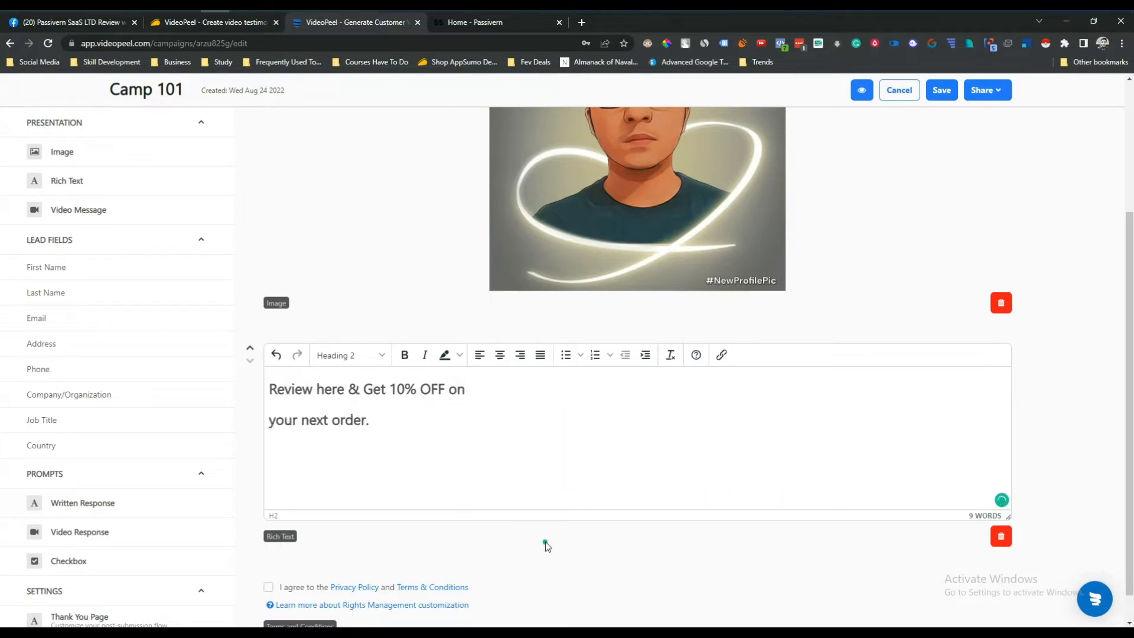
key("BackSpace")
left_click(544, 541)
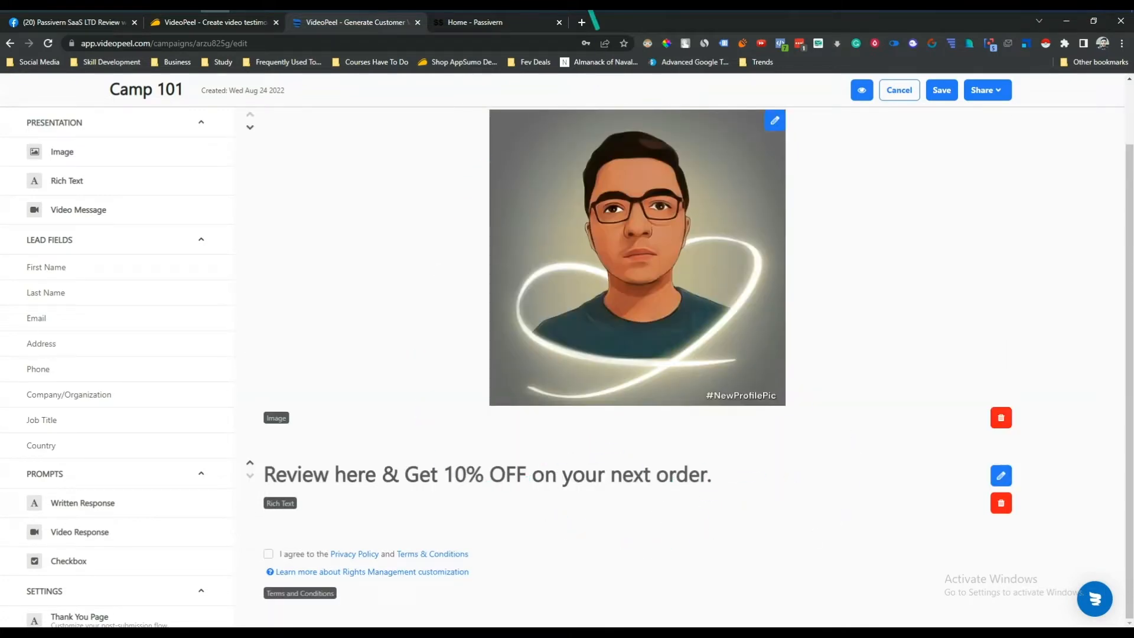
Add a Video Message element, record a webcam video for it and accept the recording.
left_click(59, 212)
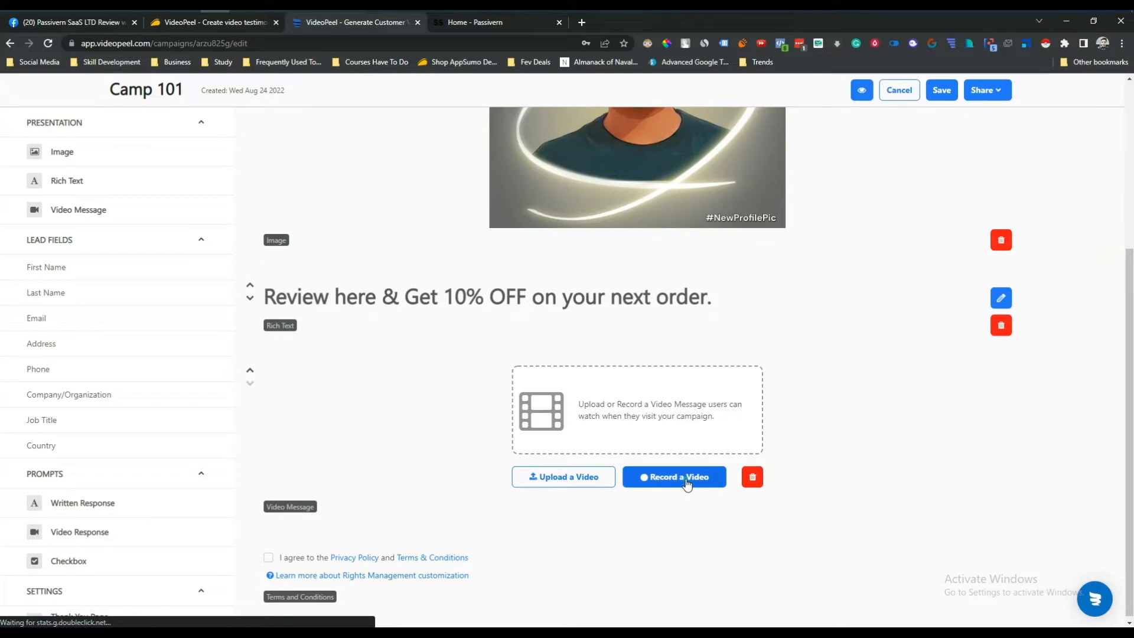
left_click(686, 480)
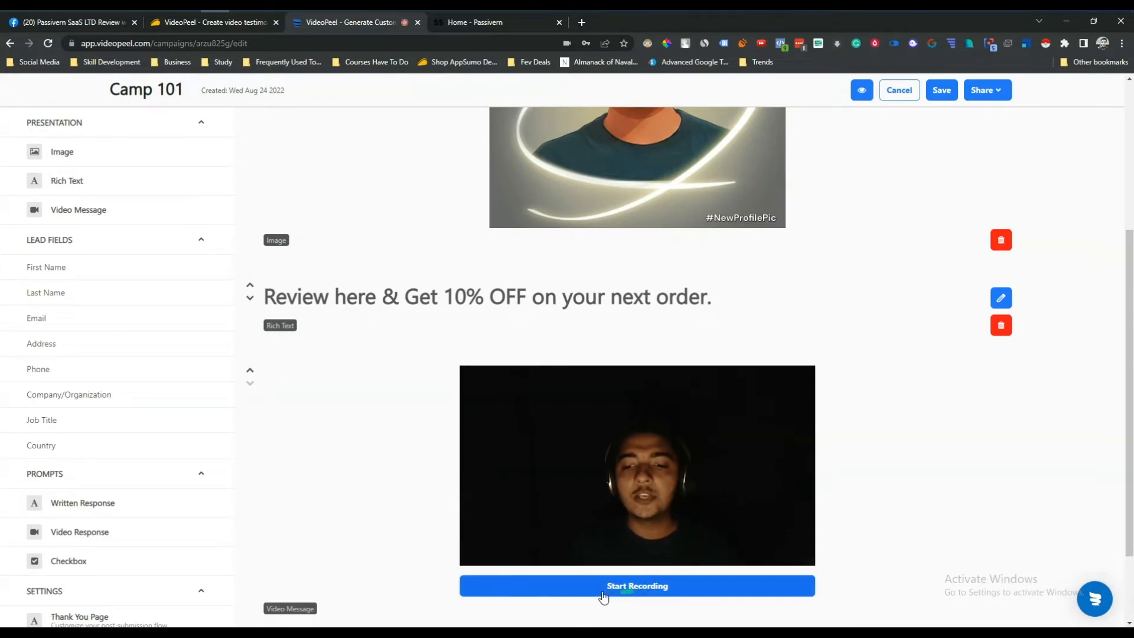
left_click(633, 597)
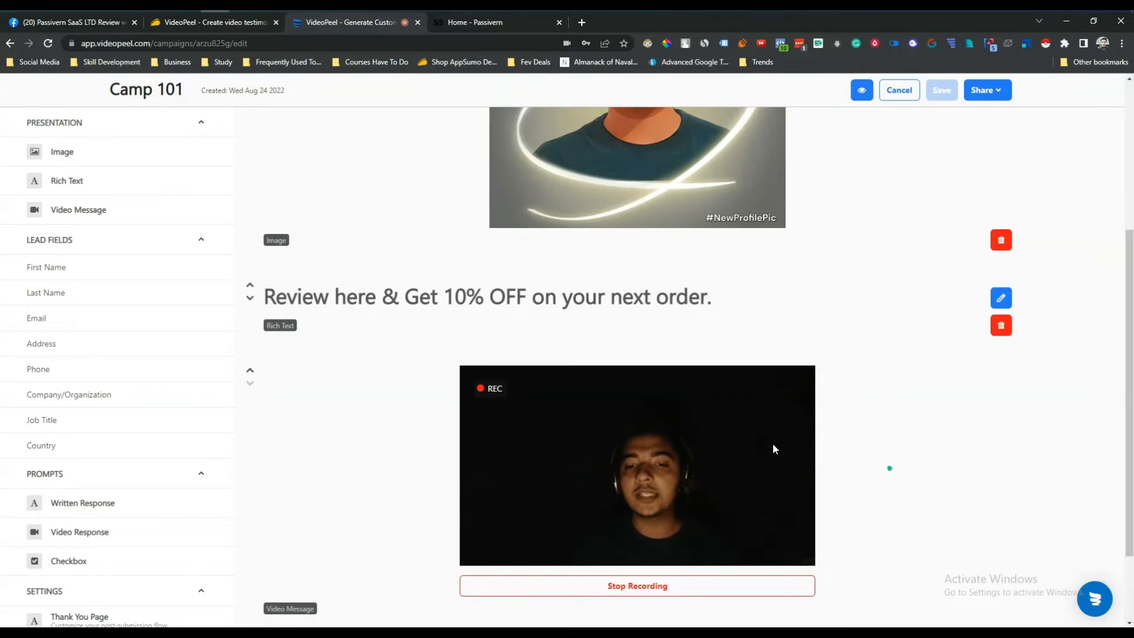
scroll(884, 473, "down", 1)
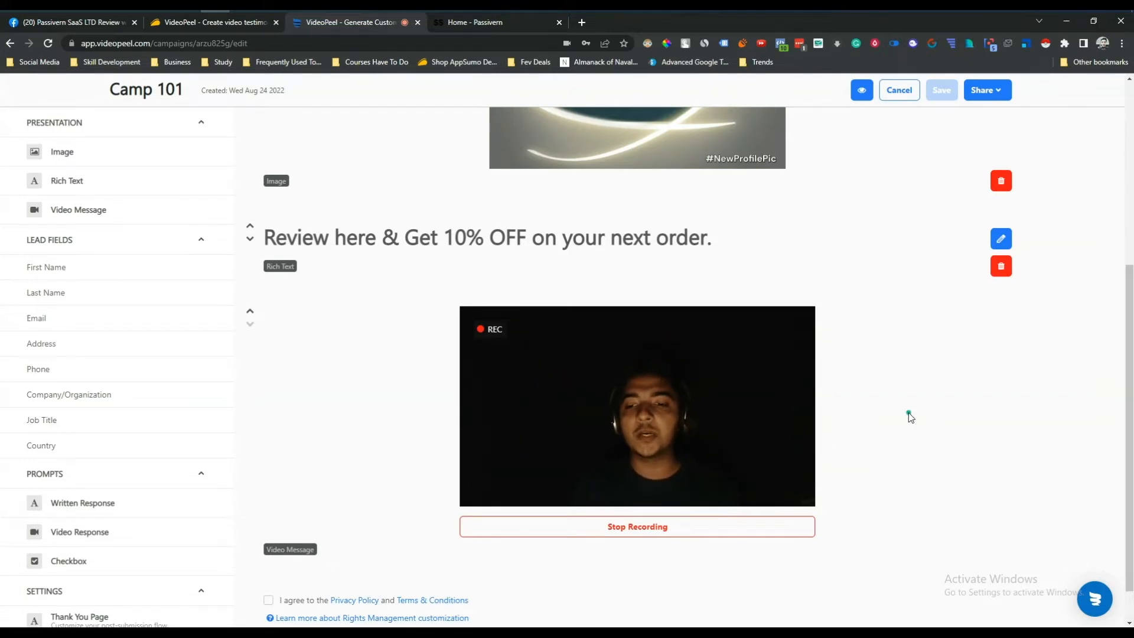
left_click(612, 527)
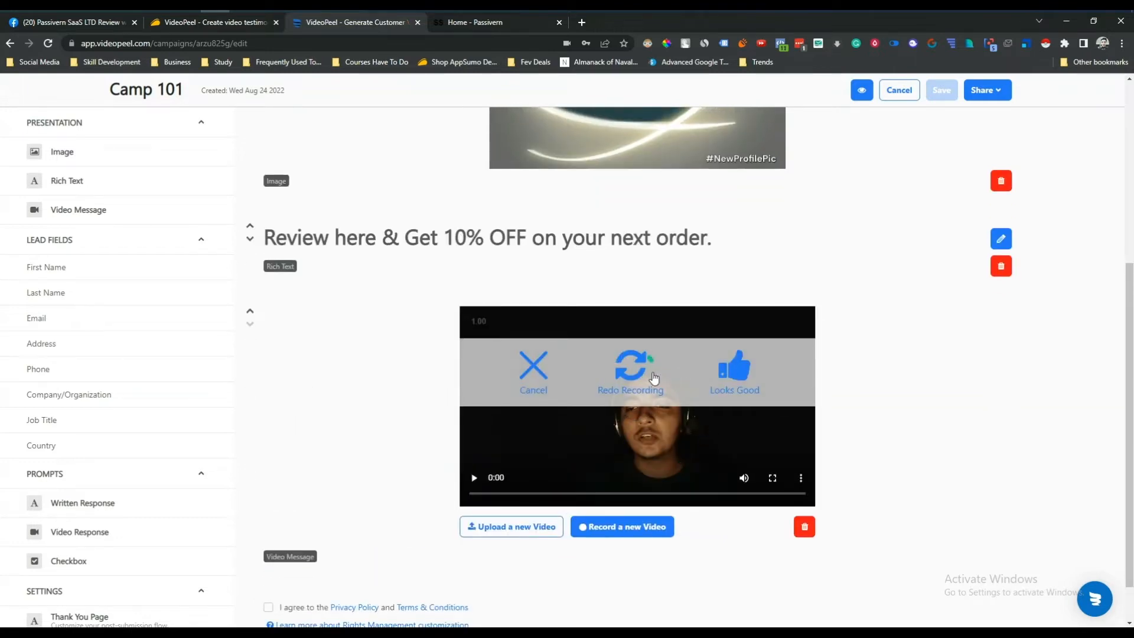
left_click(741, 371)
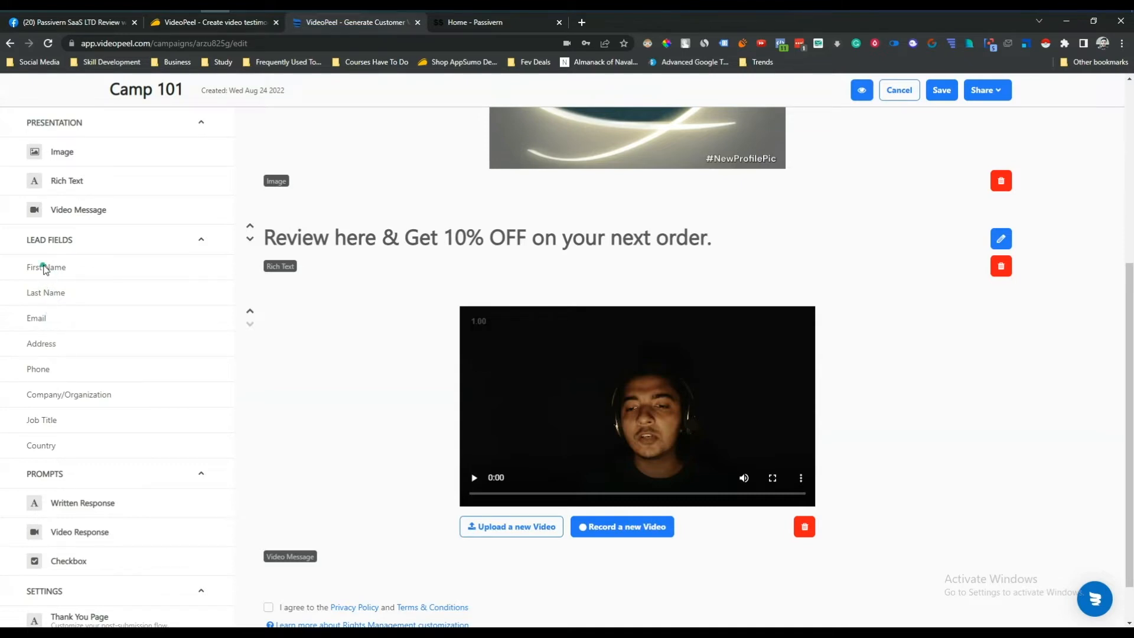
Add the First Name, Last Name and Email lead fields to the campaign and make Email required.
left_click(44, 267)
left_click(52, 293)
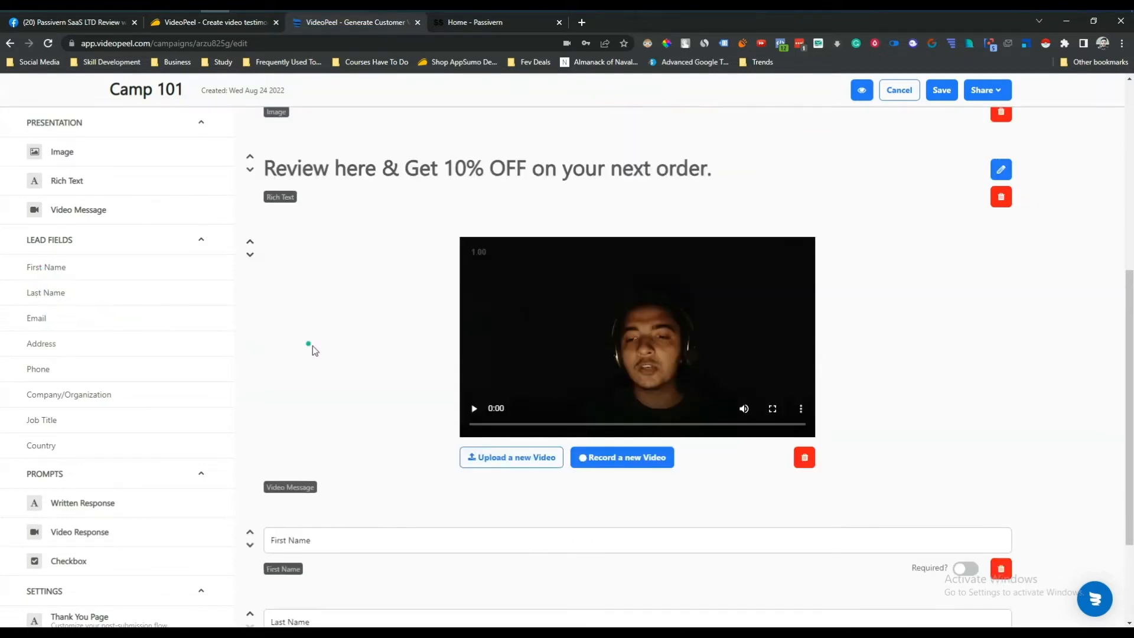
scroll(313, 346, "down", 4)
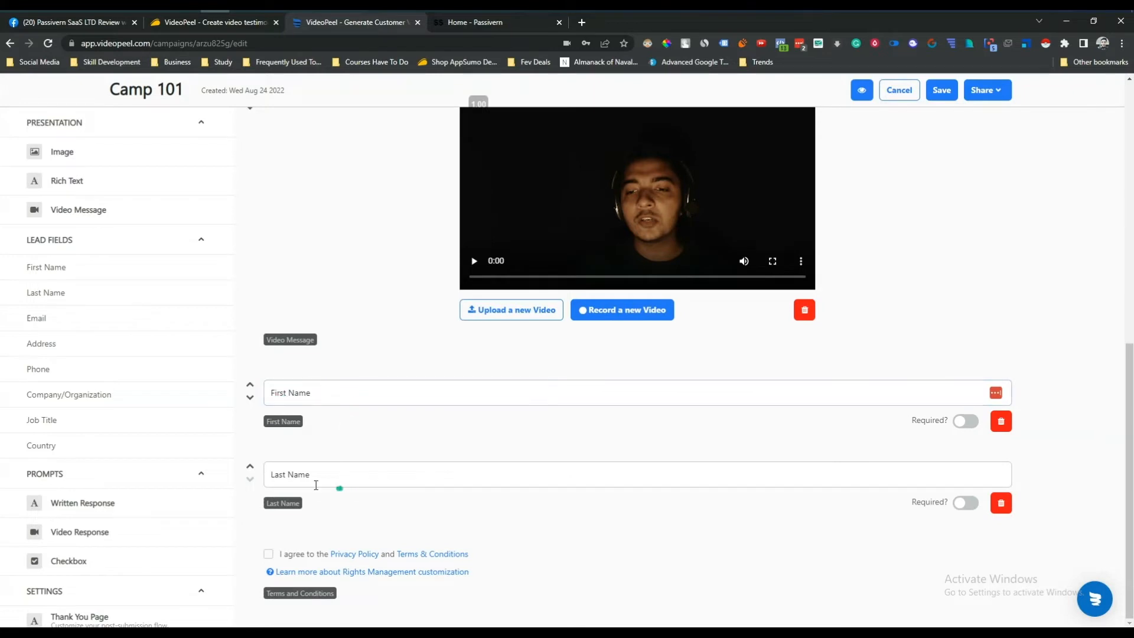
left_click(35, 321)
scroll(473, 524, "down", 2)
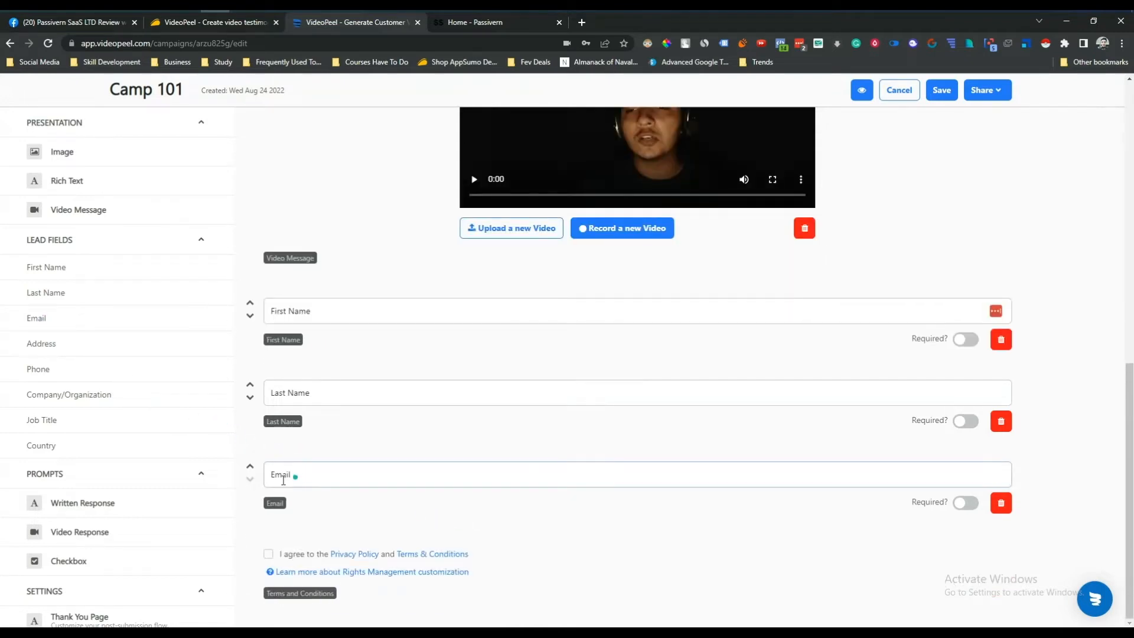
left_click(967, 504)
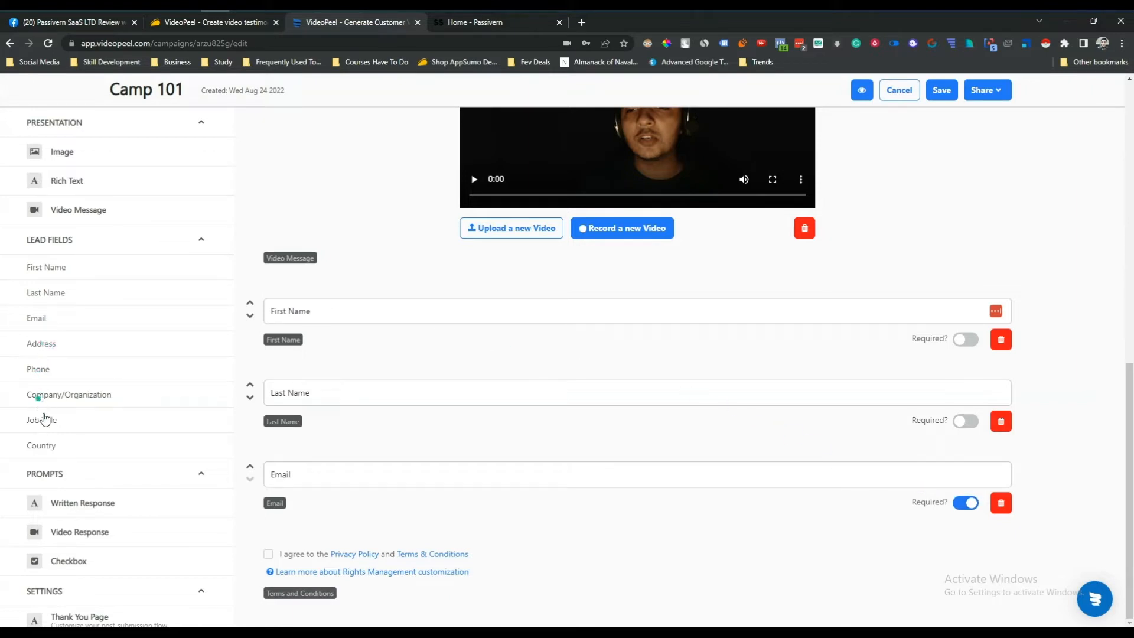
Add a Video Response prompt below the Email field and make it required.
scroll(105, 490, "down", 1)
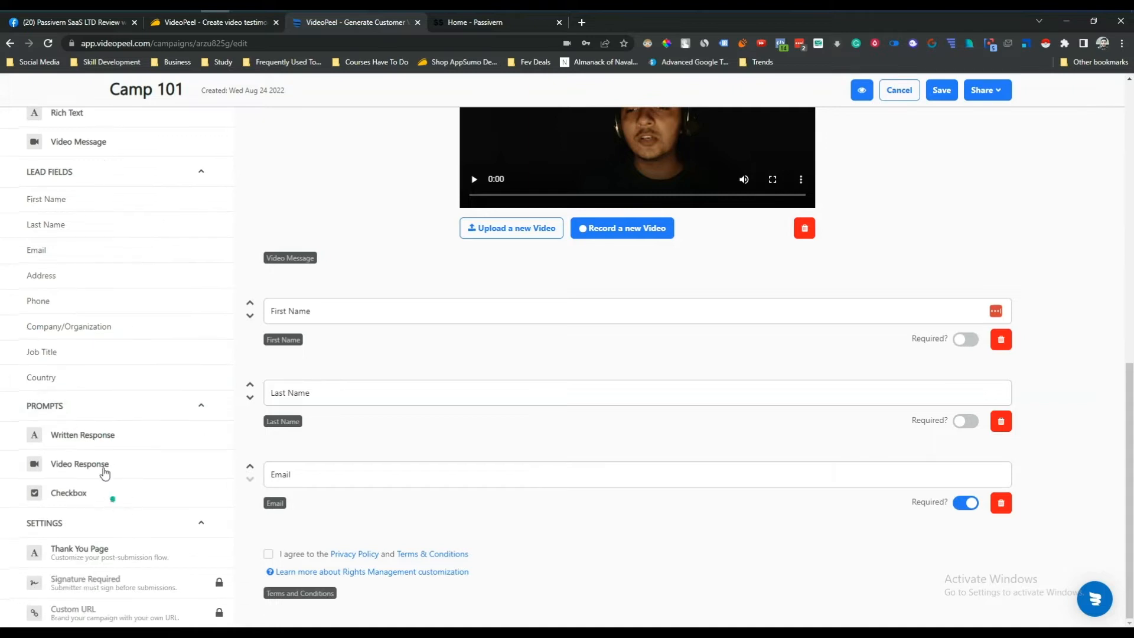
left_click(71, 465)
scroll(357, 500, "down", 2)
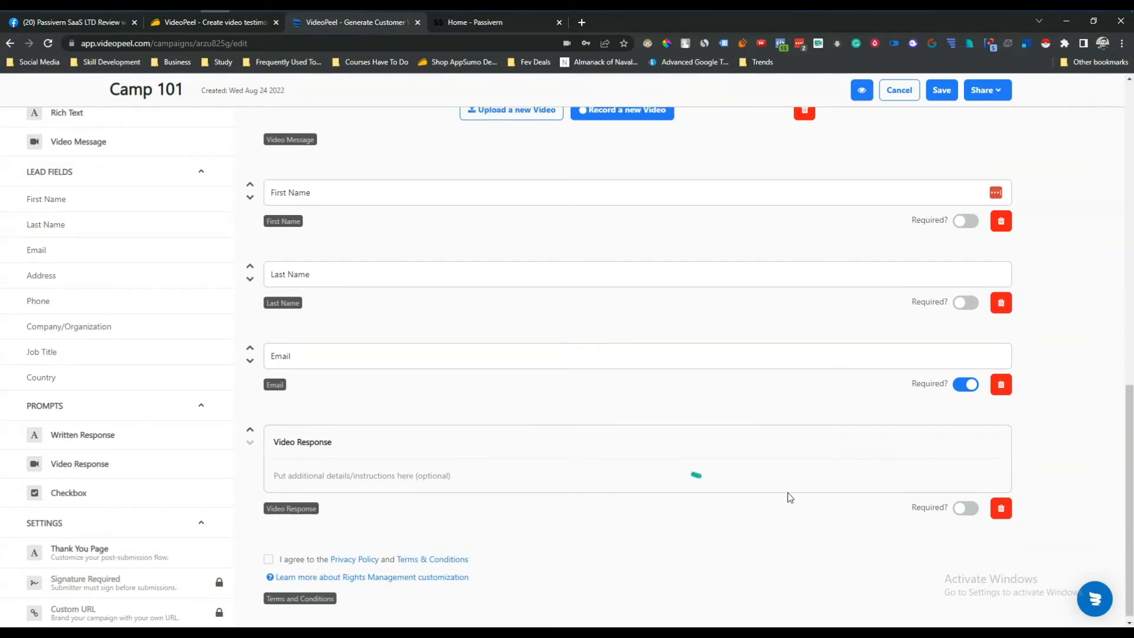
left_click(967, 509)
left_click(917, 542)
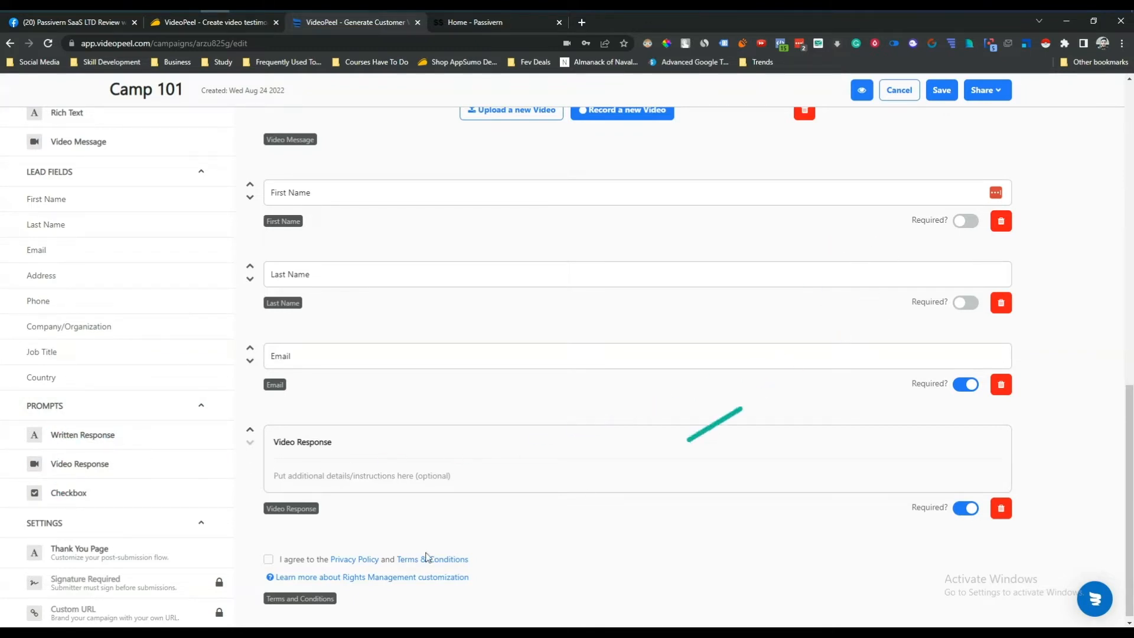
Examine the Custom Thank You Page's redirect, image and rich text options, close it, and check the locked signature and custom URL settings.
scroll(106, 576, "down", 1)
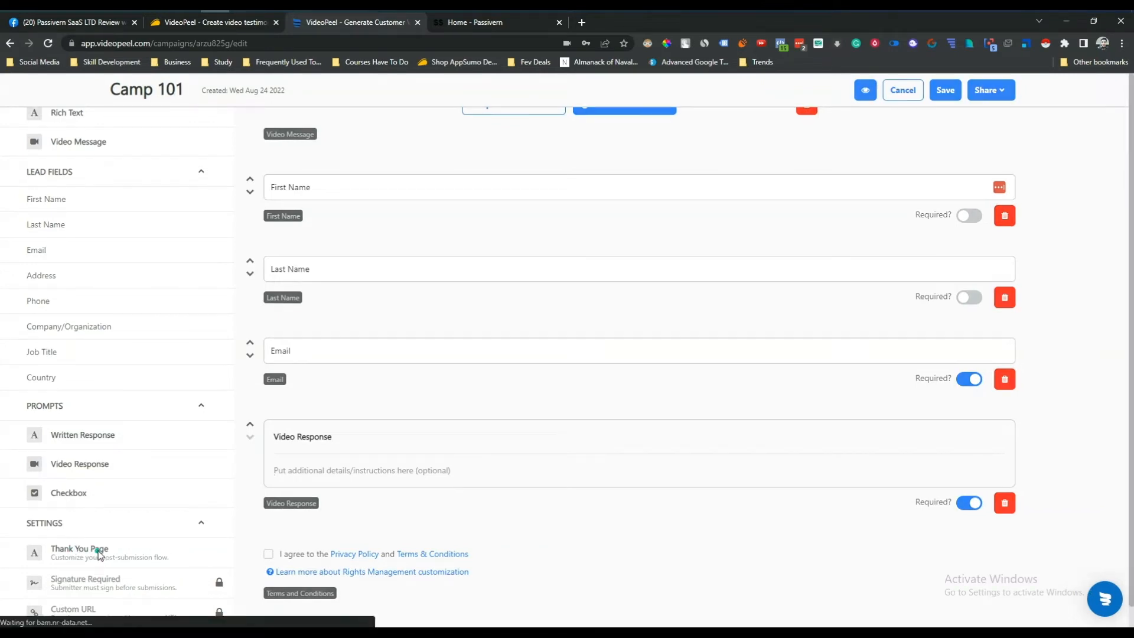
left_click(98, 552)
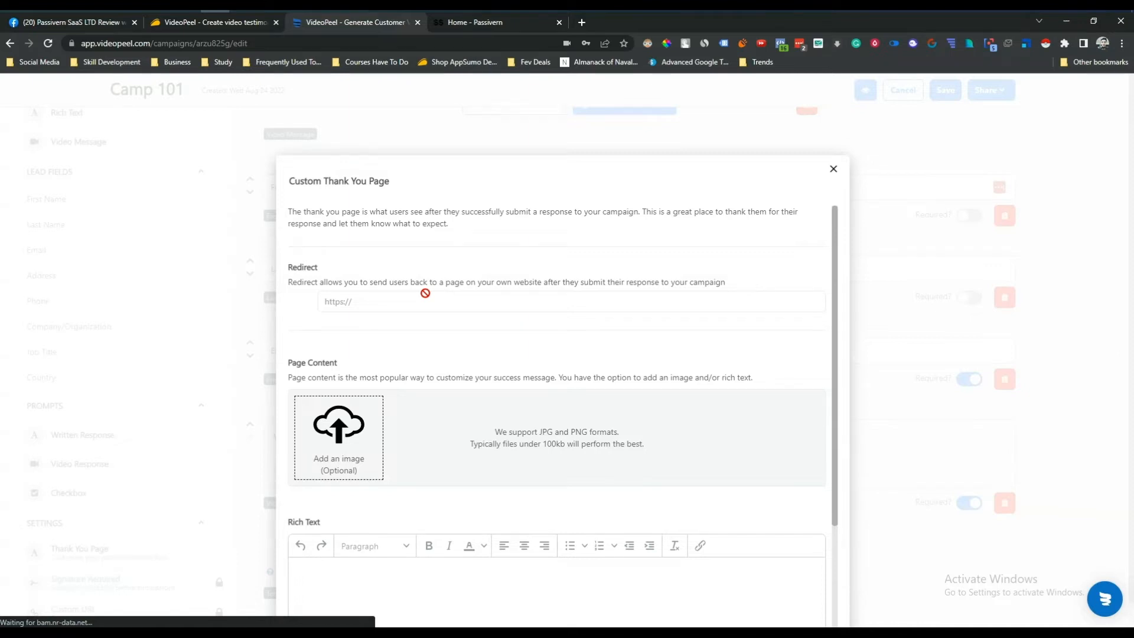
scroll(372, 414, "down", 3)
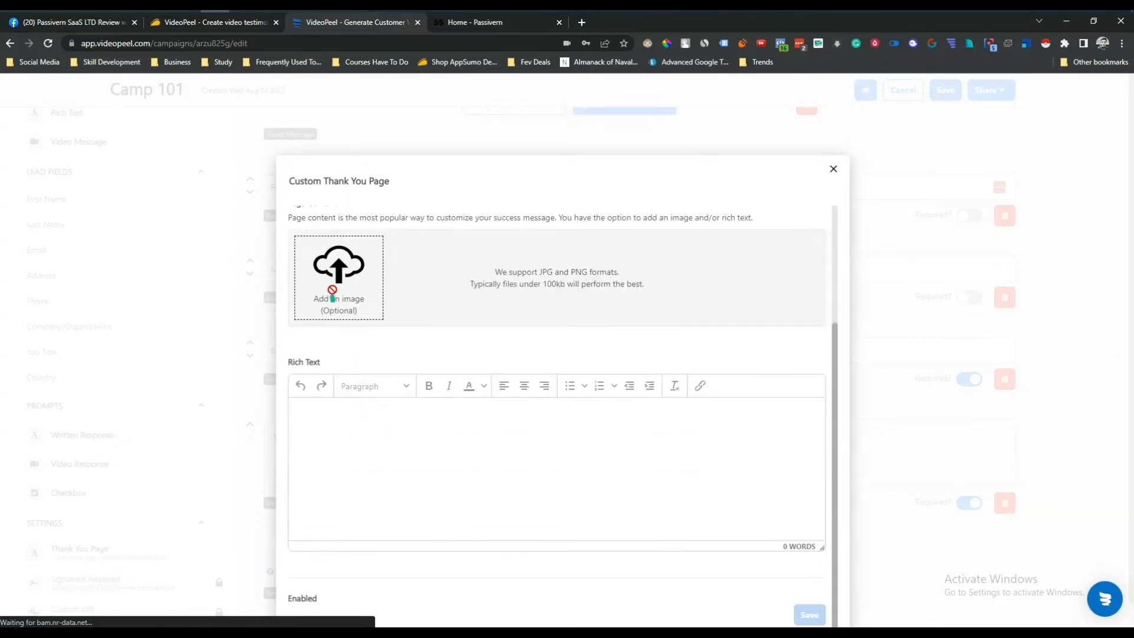
scroll(314, 248, "up", 2)
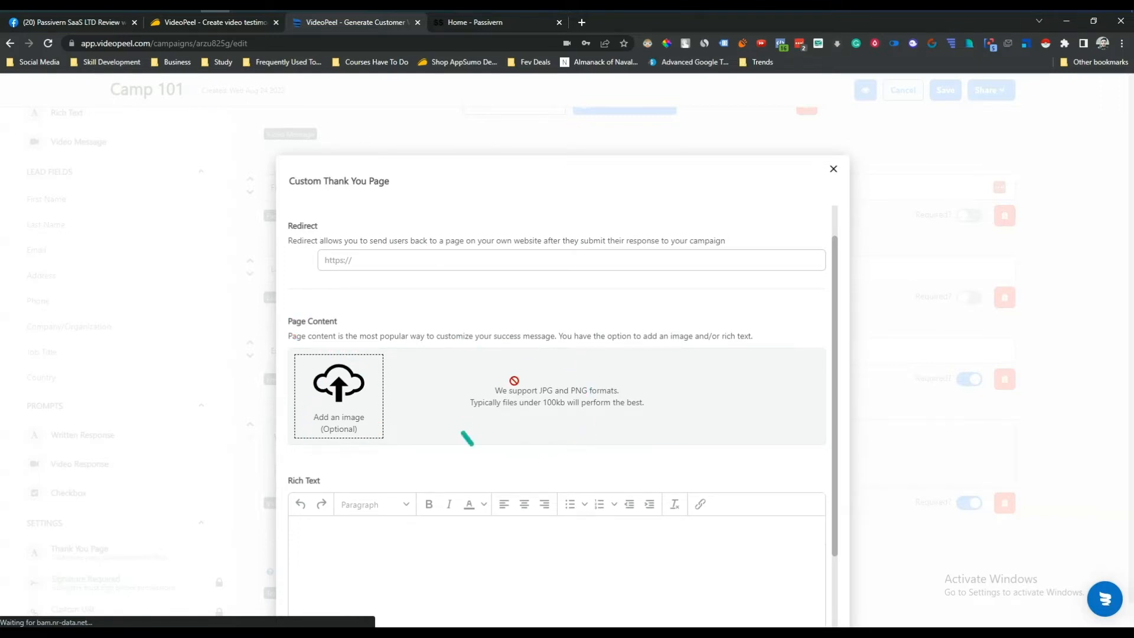
scroll(601, 377, "down", 2)
mouse_move(452, 432)
scroll(455, 437, "down", 1)
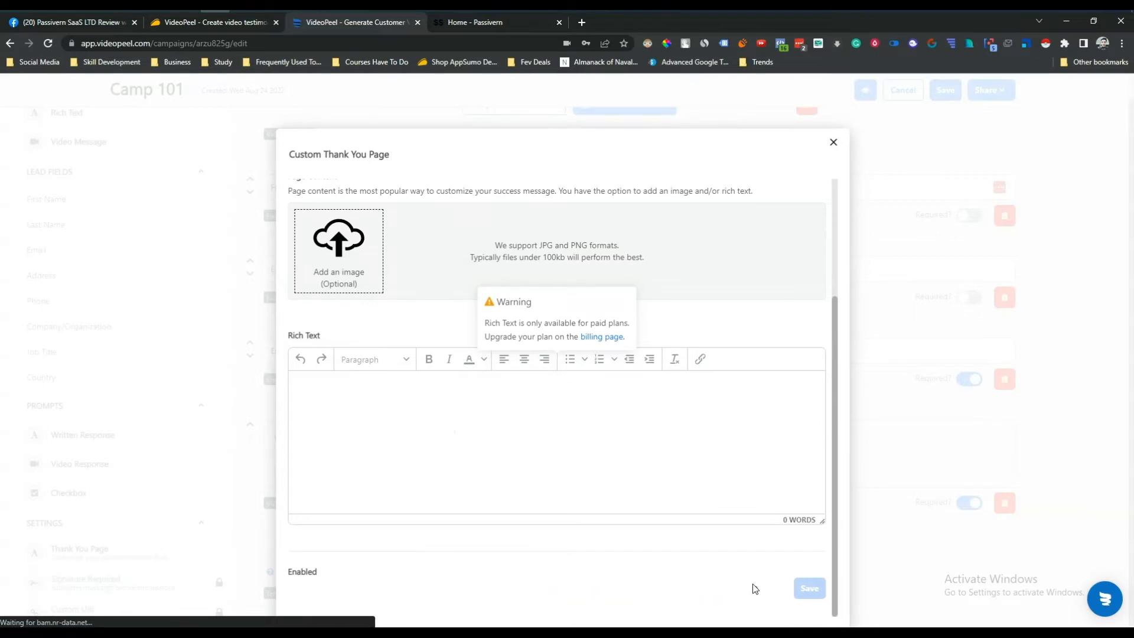
scroll(754, 590, "up", 2)
scroll(735, 508, "up", 1)
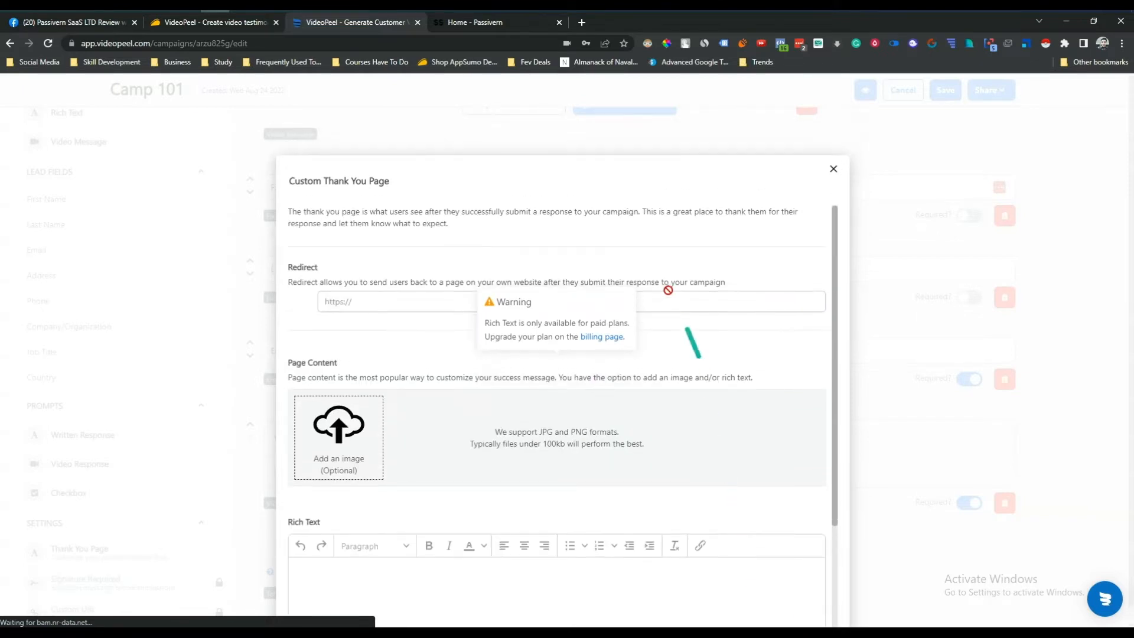
left_click(833, 171)
mouse_move(206, 573)
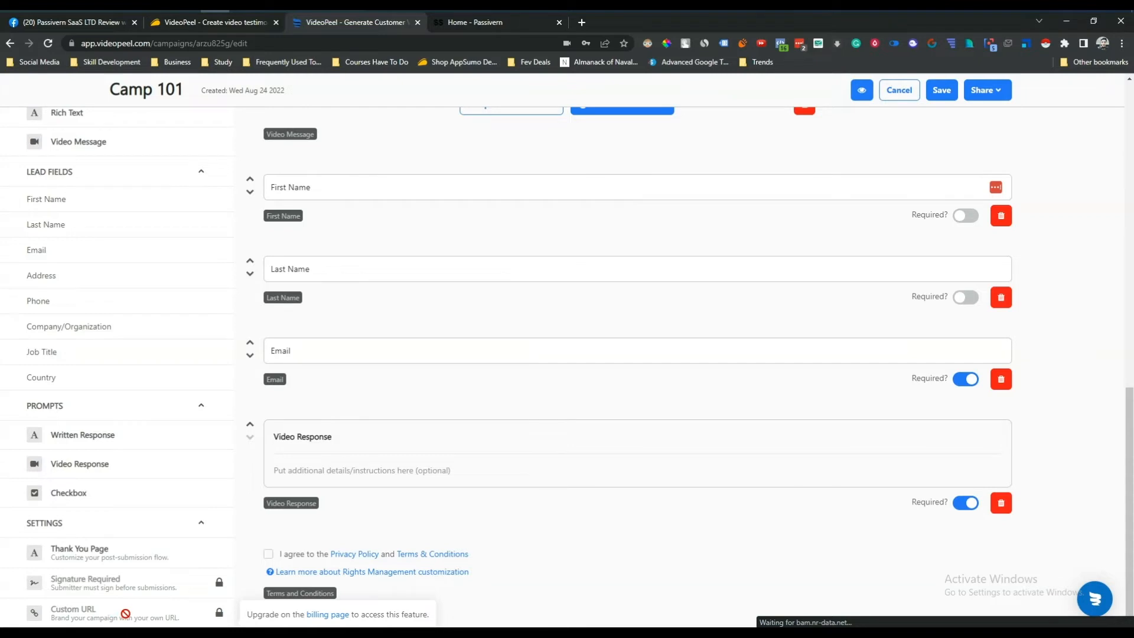
Save the Camp 101 campaign and open its preview to check the video message area, lead fields and video response form.
scroll(1033, 235, "up", 6)
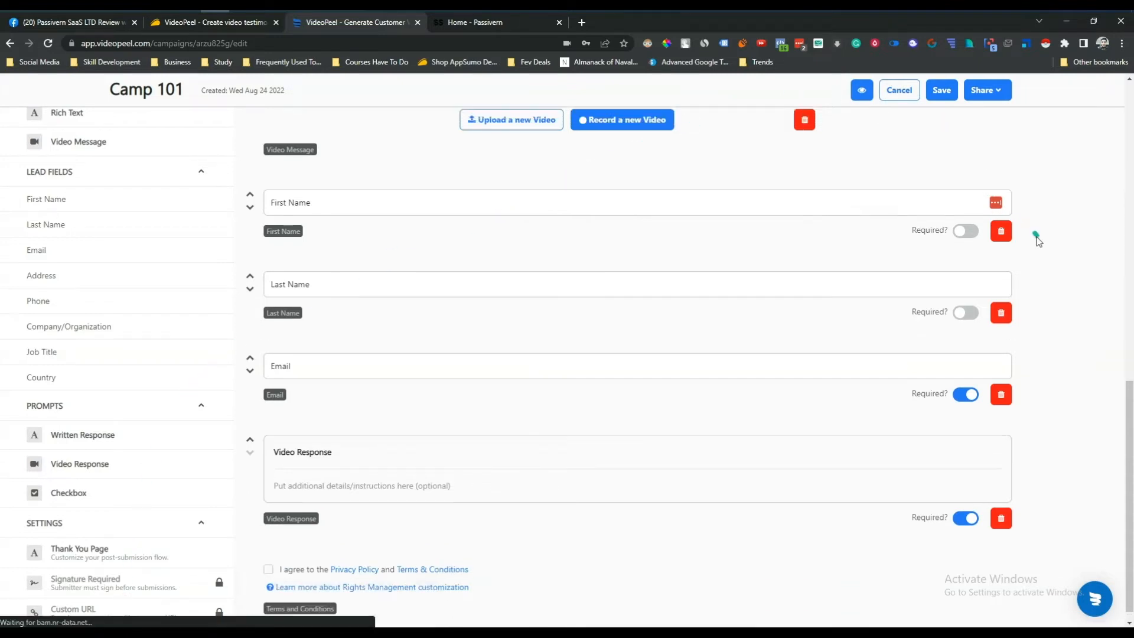
left_click(948, 93)
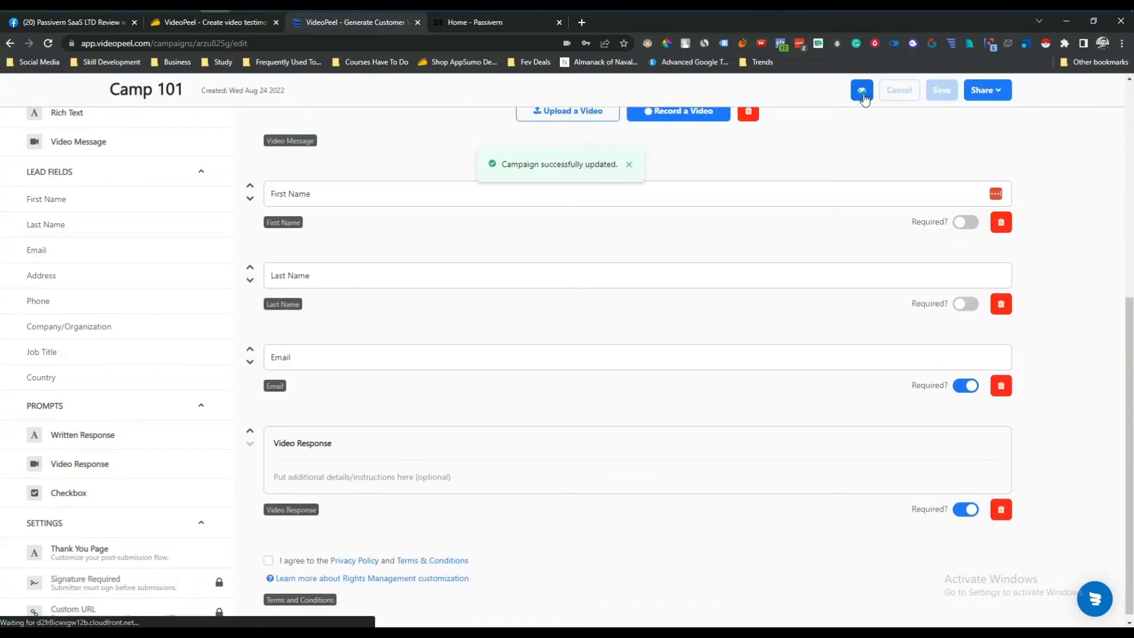
left_click(862, 92)
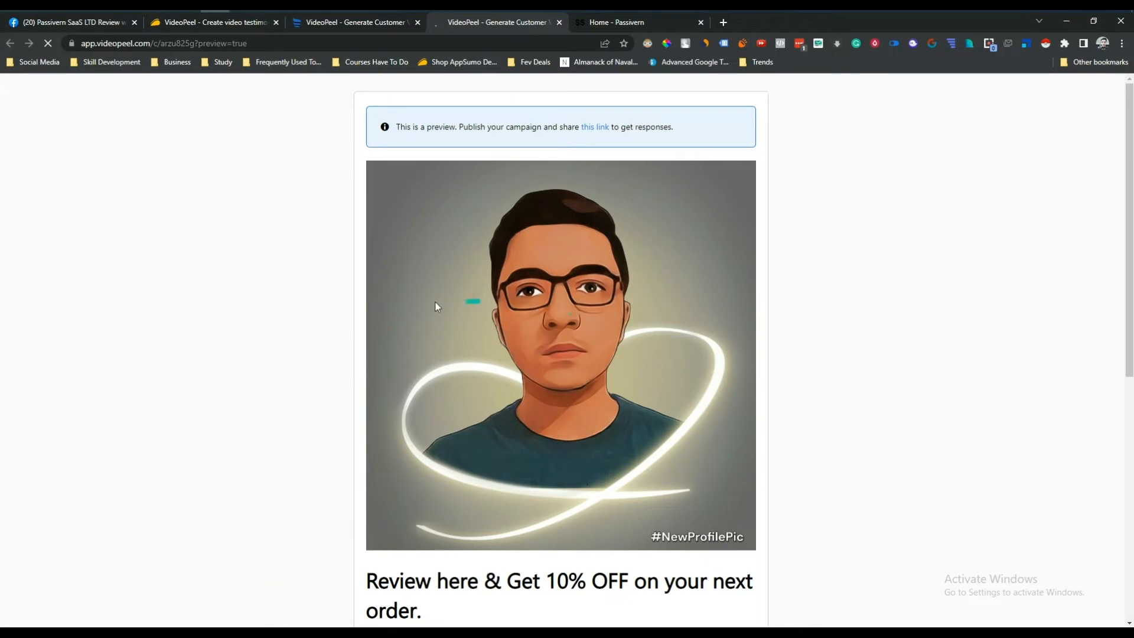
scroll(535, 310, "down", 3)
scroll(435, 405, "down", 2)
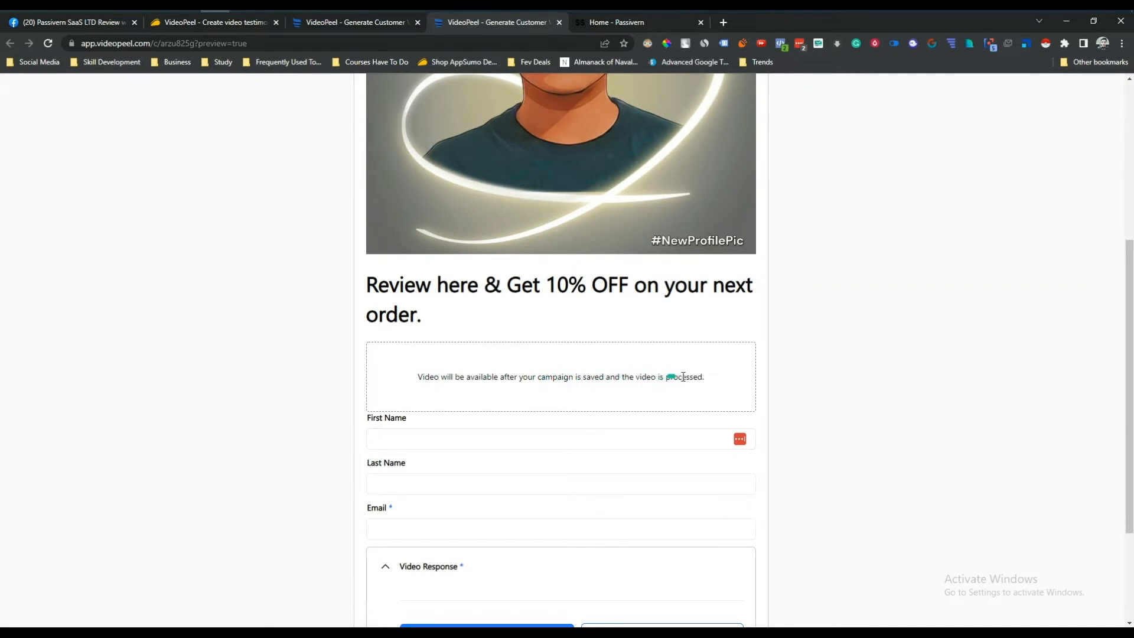
scroll(711, 378, "down", 3)
left_click_drag(417, 216, 703, 220)
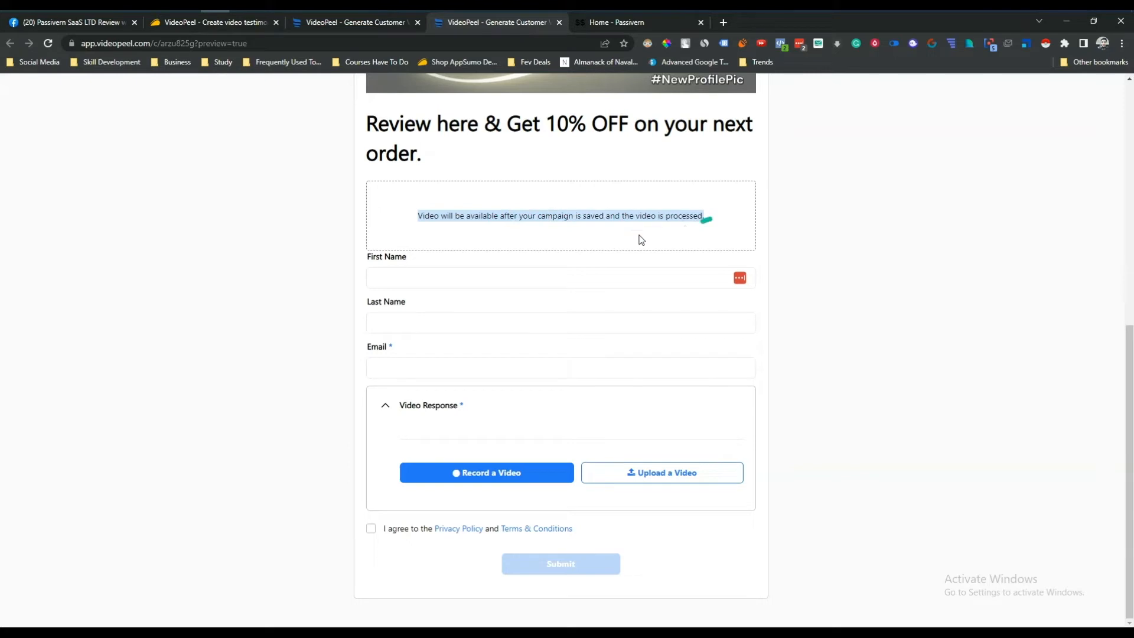
Check the lead fields and the video record and upload options in the Camp 101 preview, and close the preview.
left_click(384, 275)
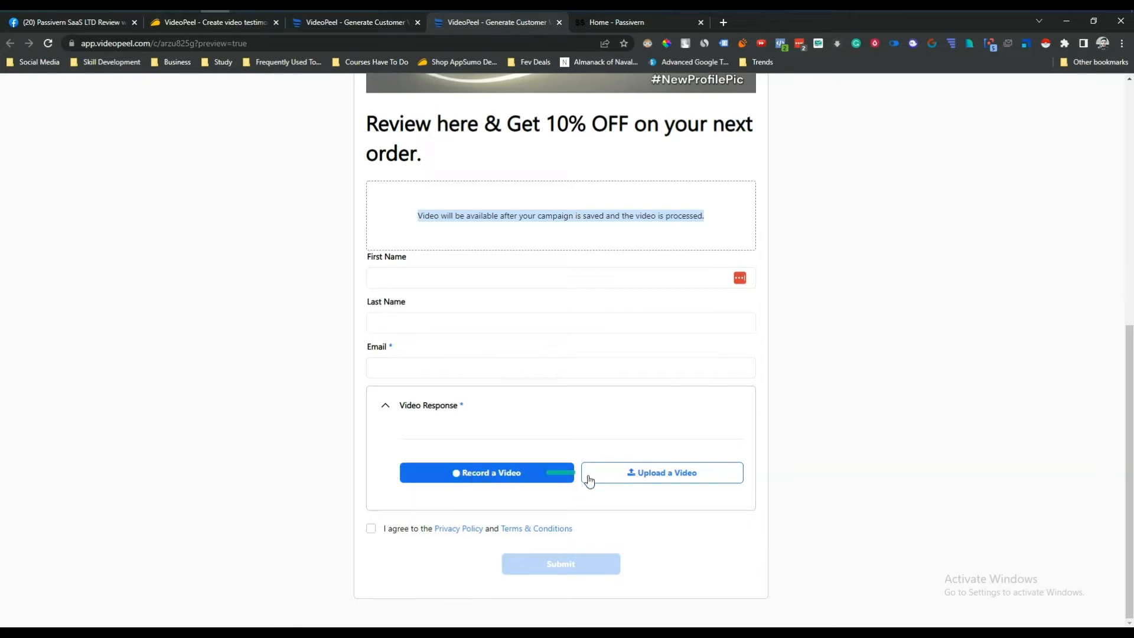
scroll(531, 417, "up", 8)
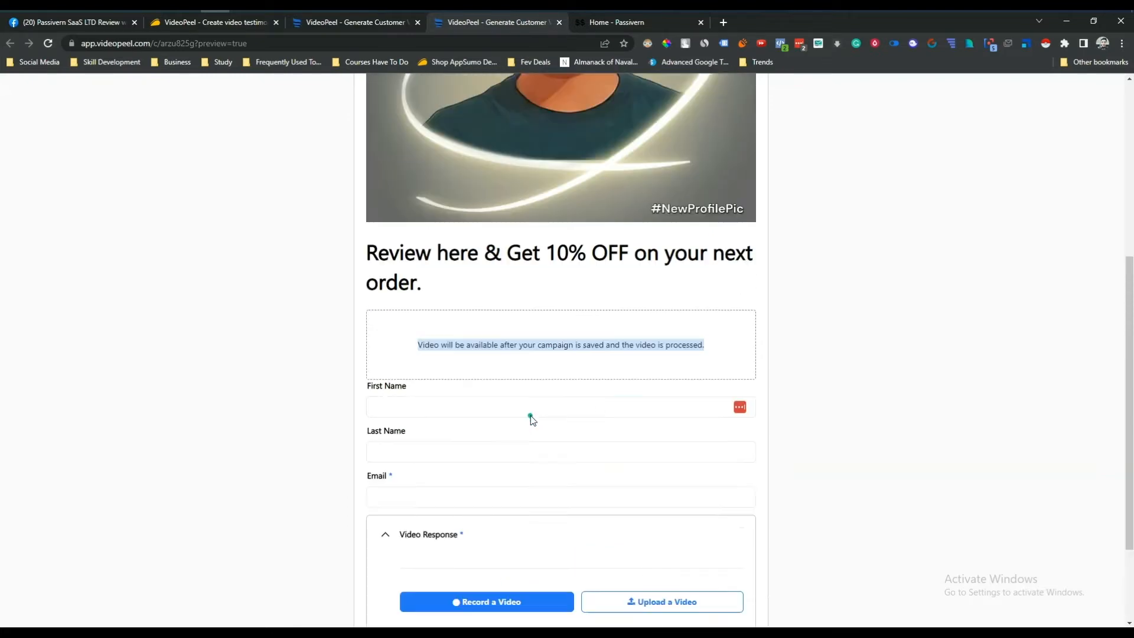
left_click(559, 22)
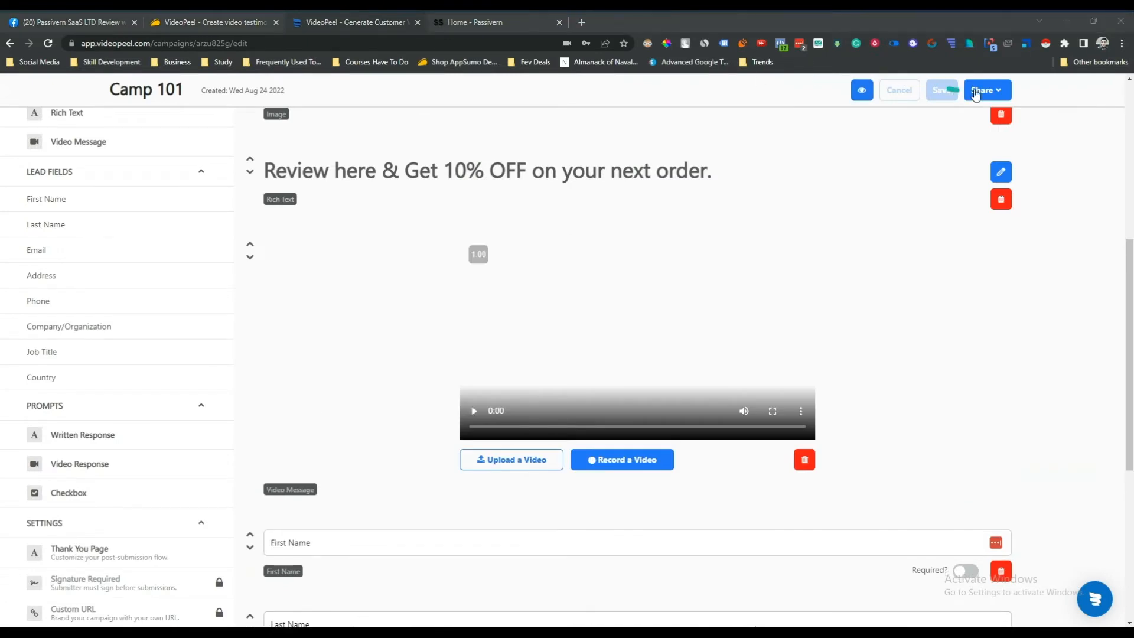
Download the Camp 101 QR code, view the qrcode.png image, and copy the campaign link.
left_click(1005, 91)
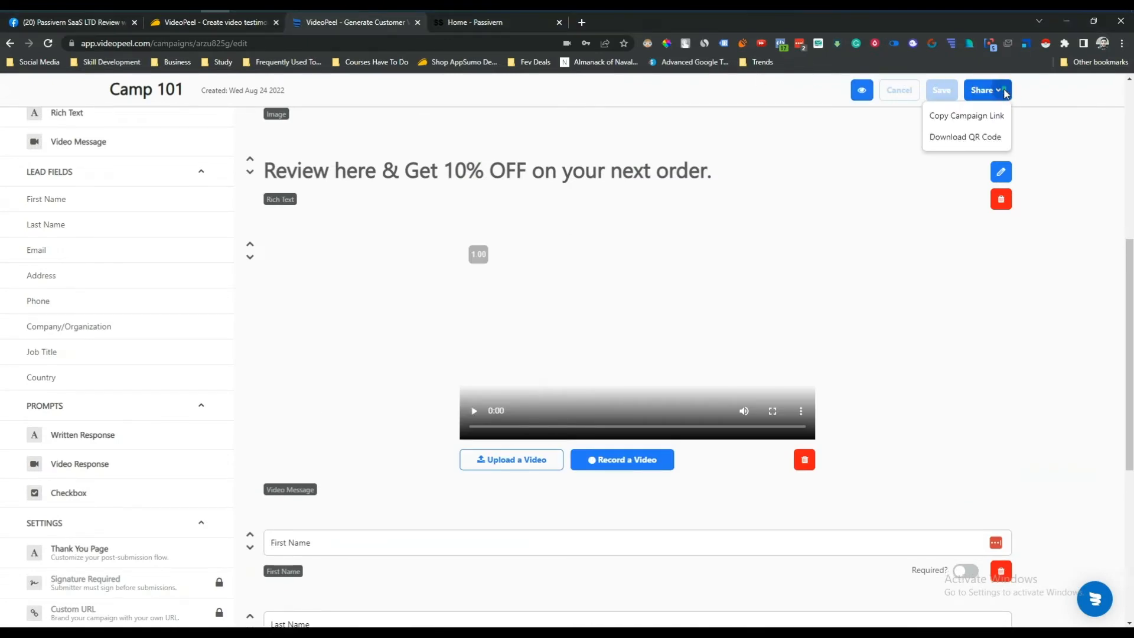
left_click(952, 138)
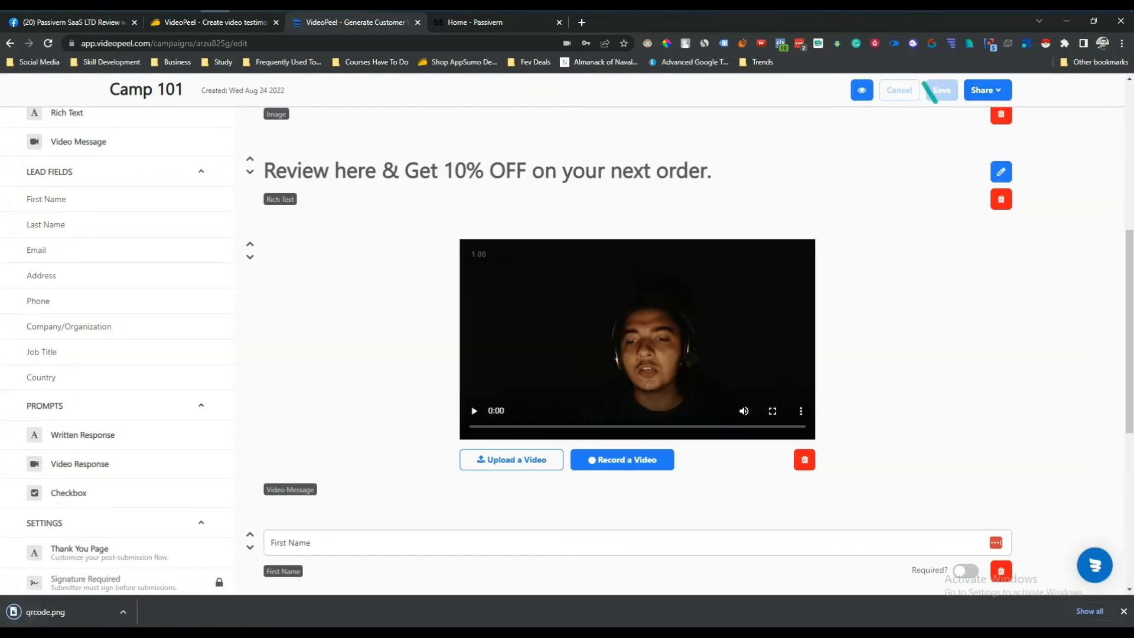
left_click(36, 610)
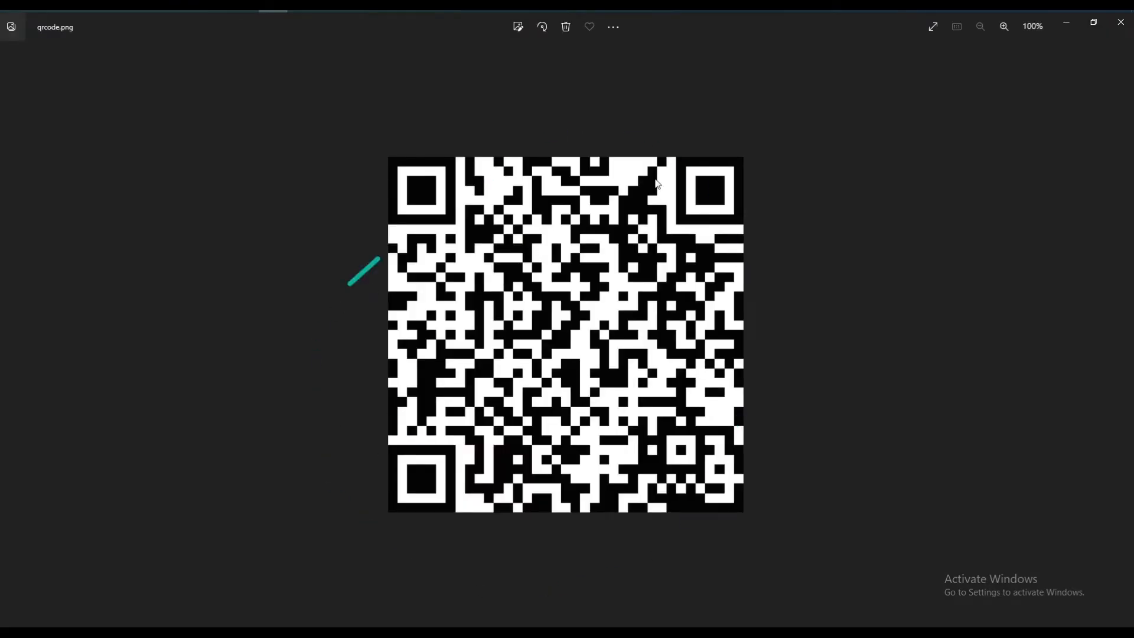
left_click(1122, 23)
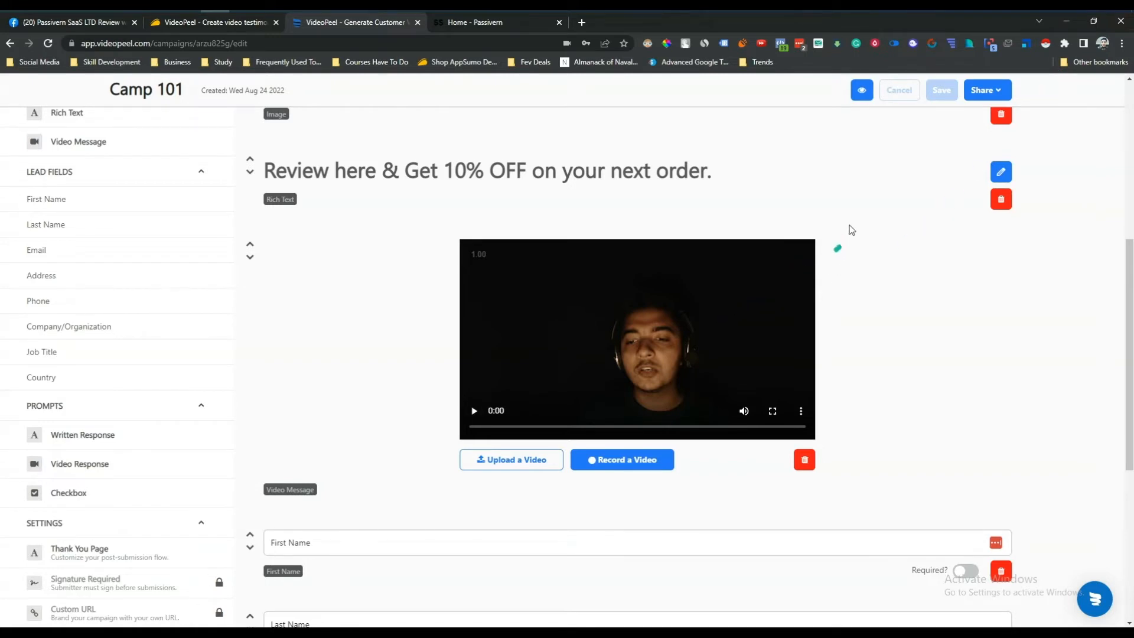
left_click(997, 91)
left_click(967, 117)
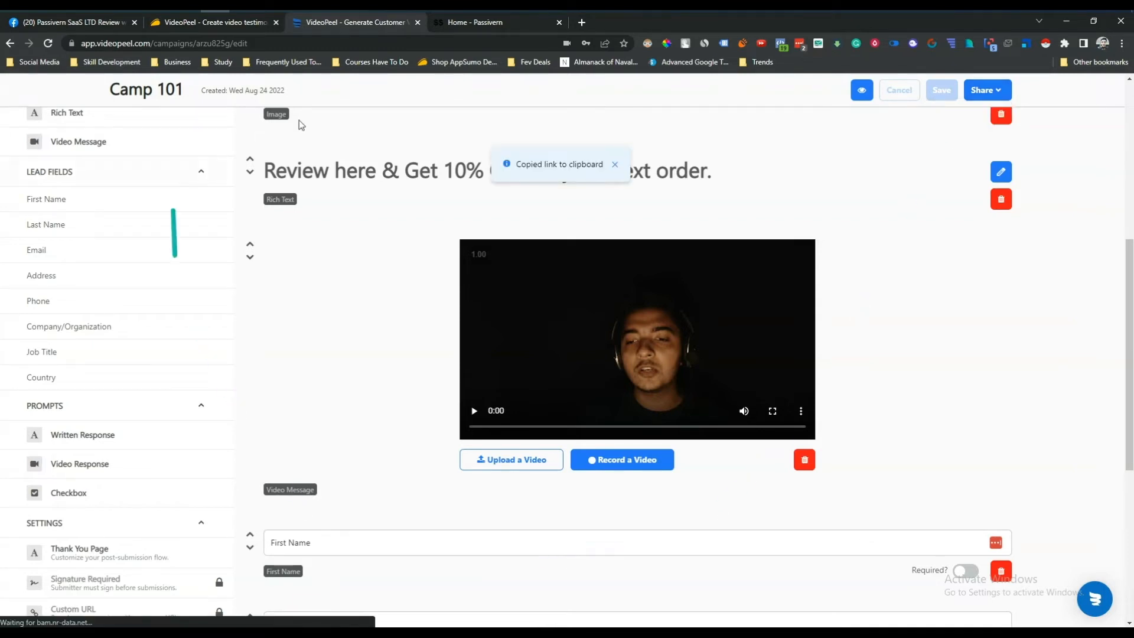
Return to the campaigns list, look into the Passivern campaign, and check its link and QR code options in the list.
scroll(136, 266, "up", 3)
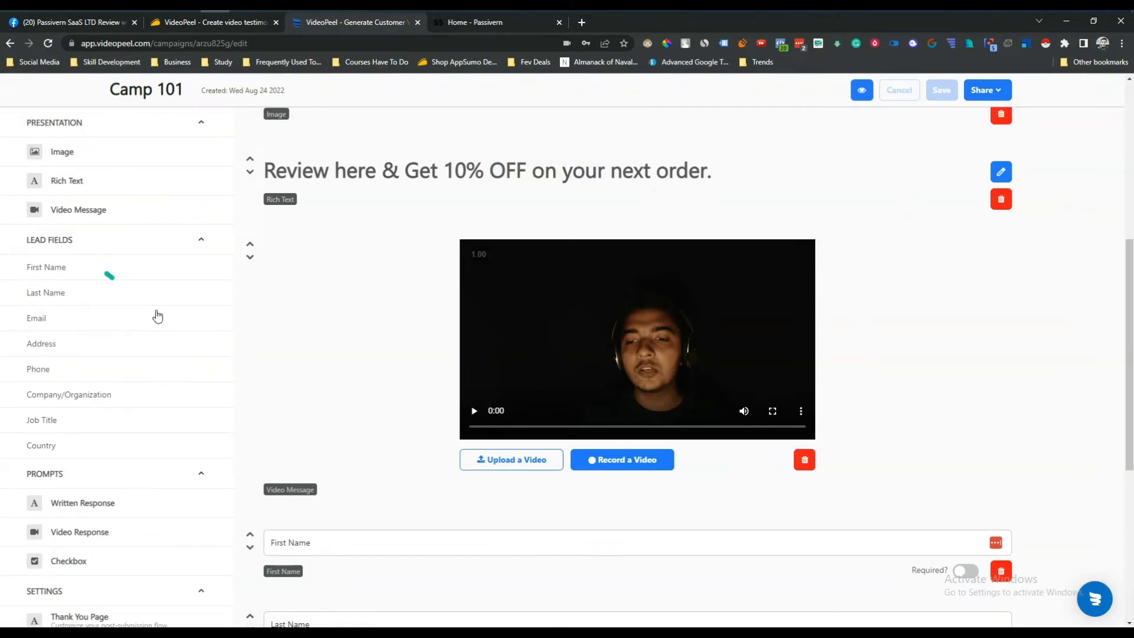
scroll(806, 305, "up", 10)
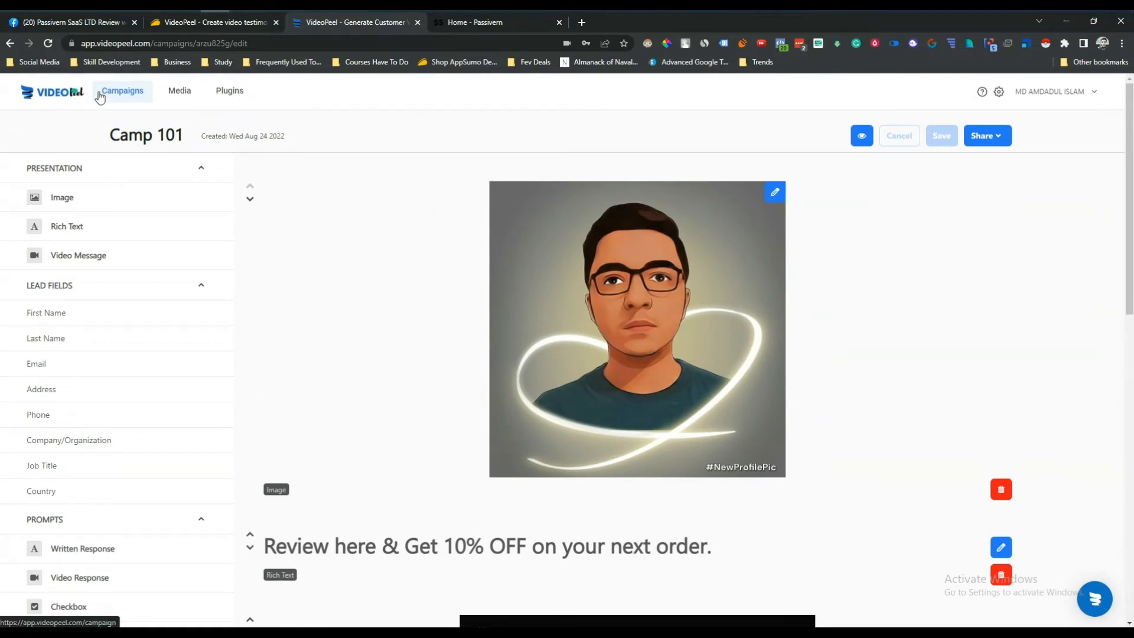
left_click(129, 98)
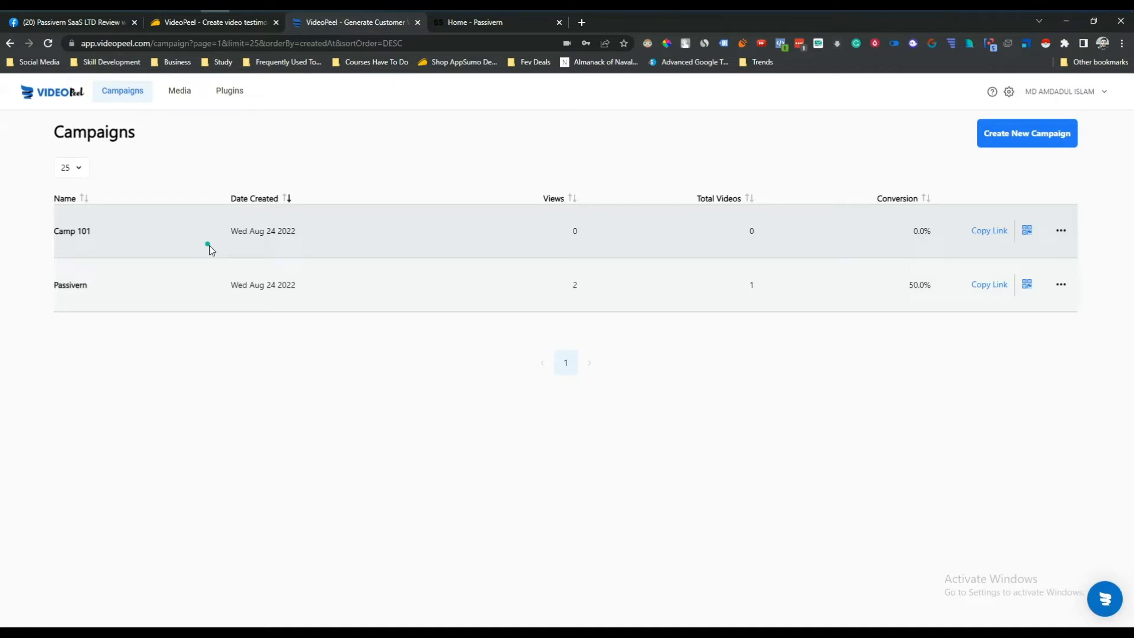
left_click(68, 284)
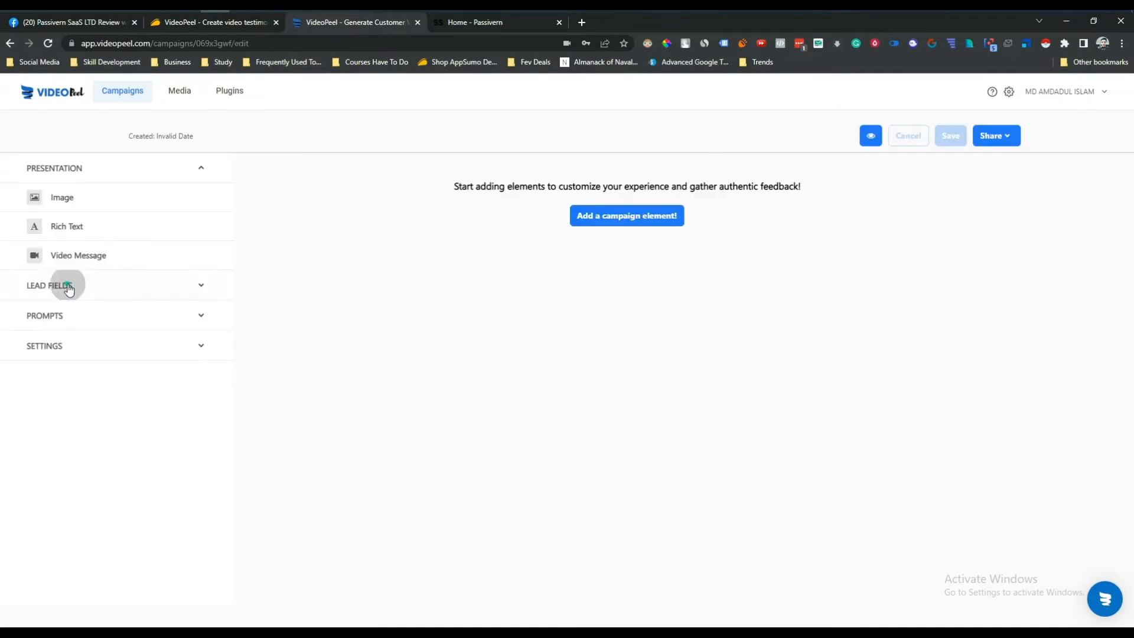
left_click(133, 91)
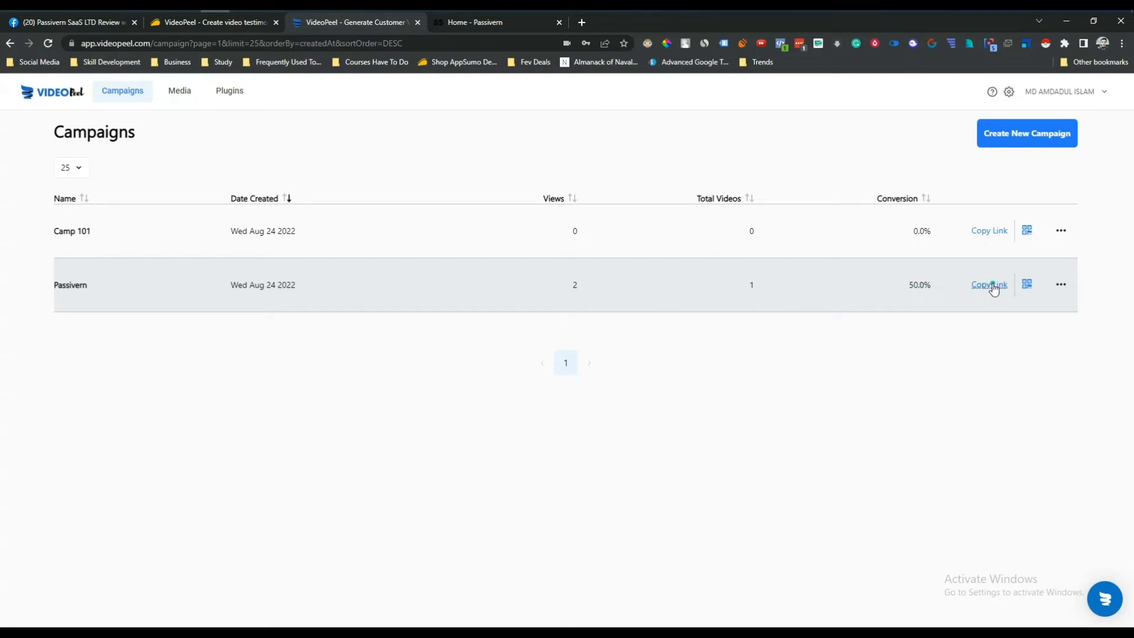
left_click(1027, 286)
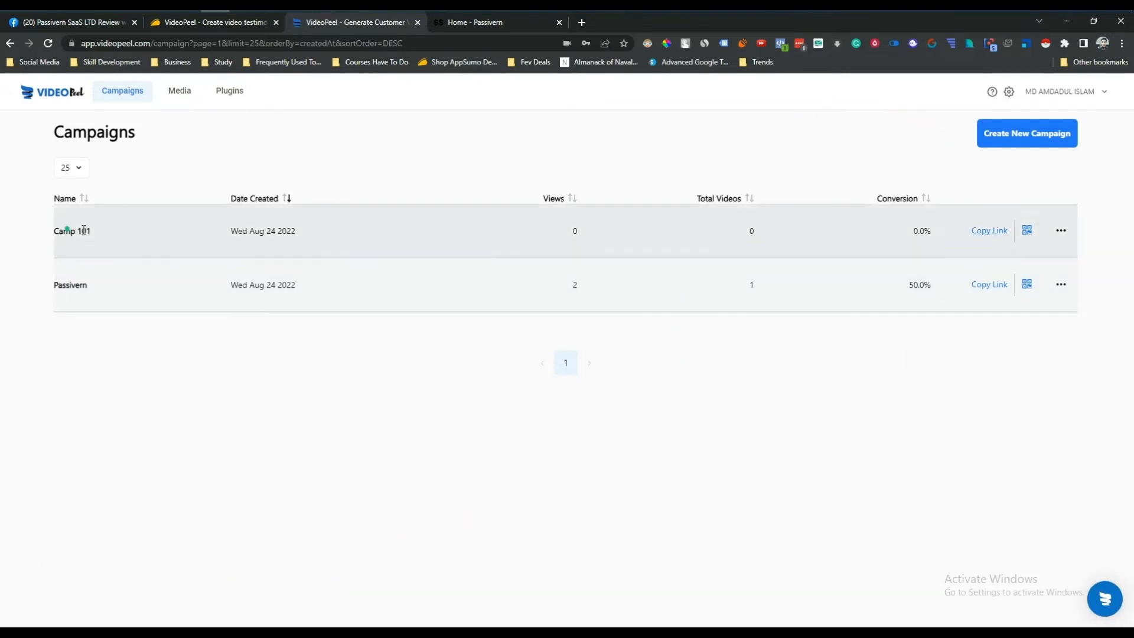
Copy the Camp 101 link from the campaigns list and load it in a separate Chrome profile.
left_click(996, 234)
left_click(1103, 44)
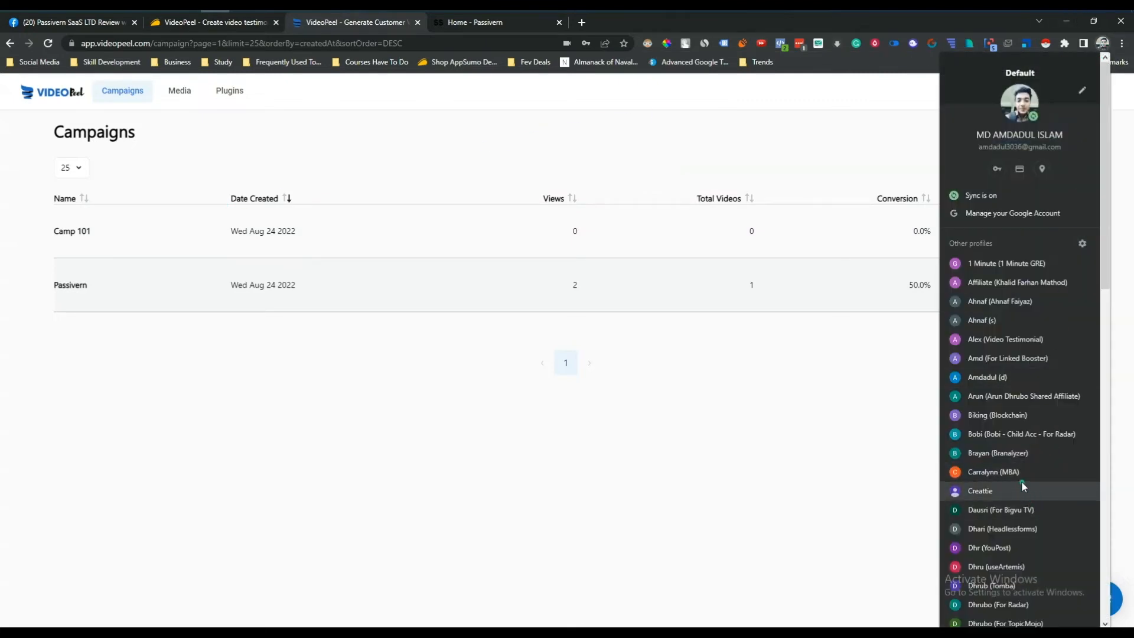
left_click(1022, 482)
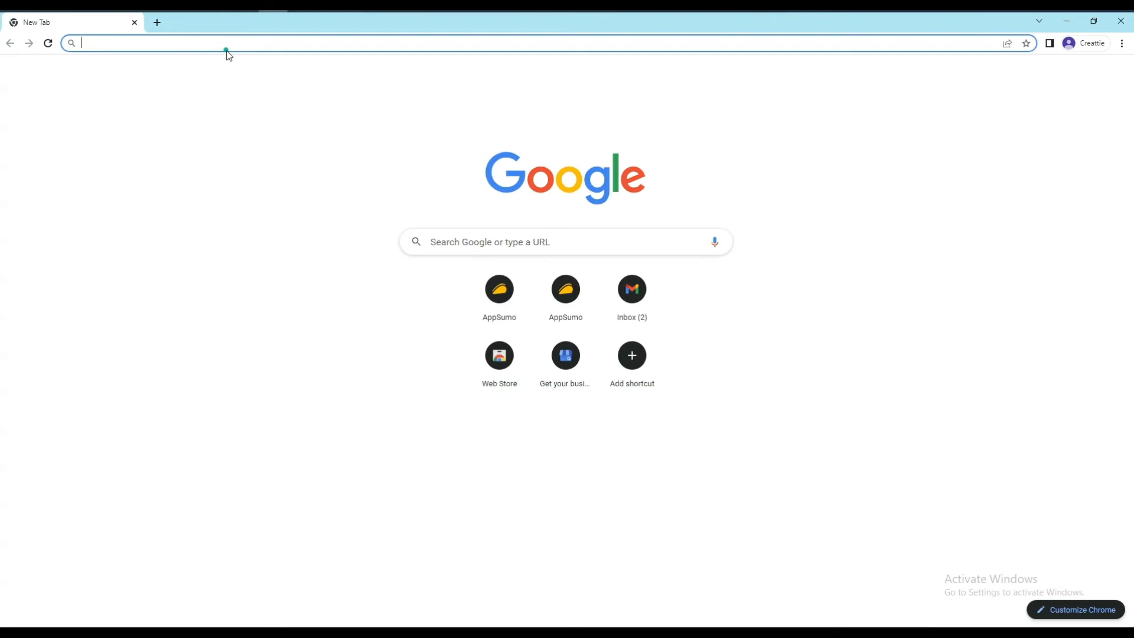
key("ctrl+v")
key("Return")
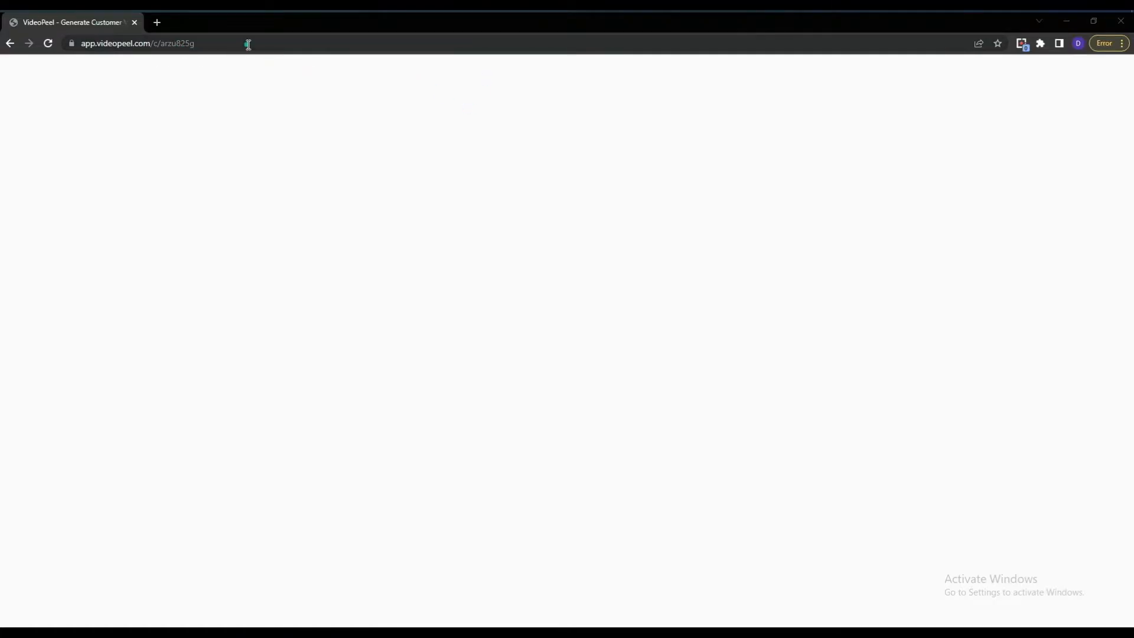
left_click(248, 45)
left_click(258, 42)
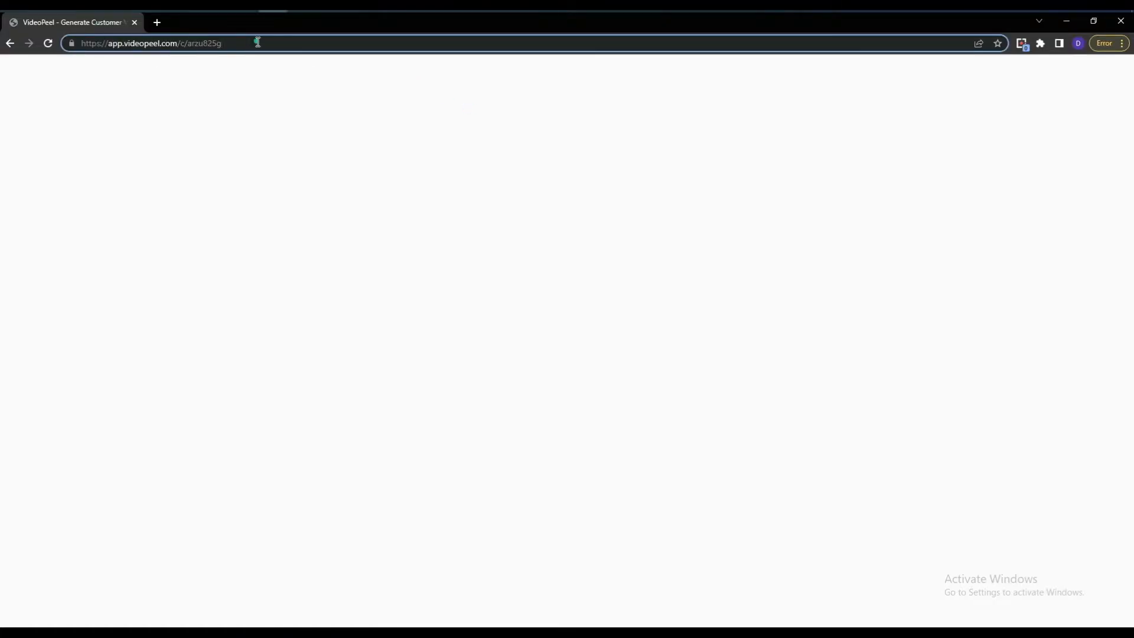
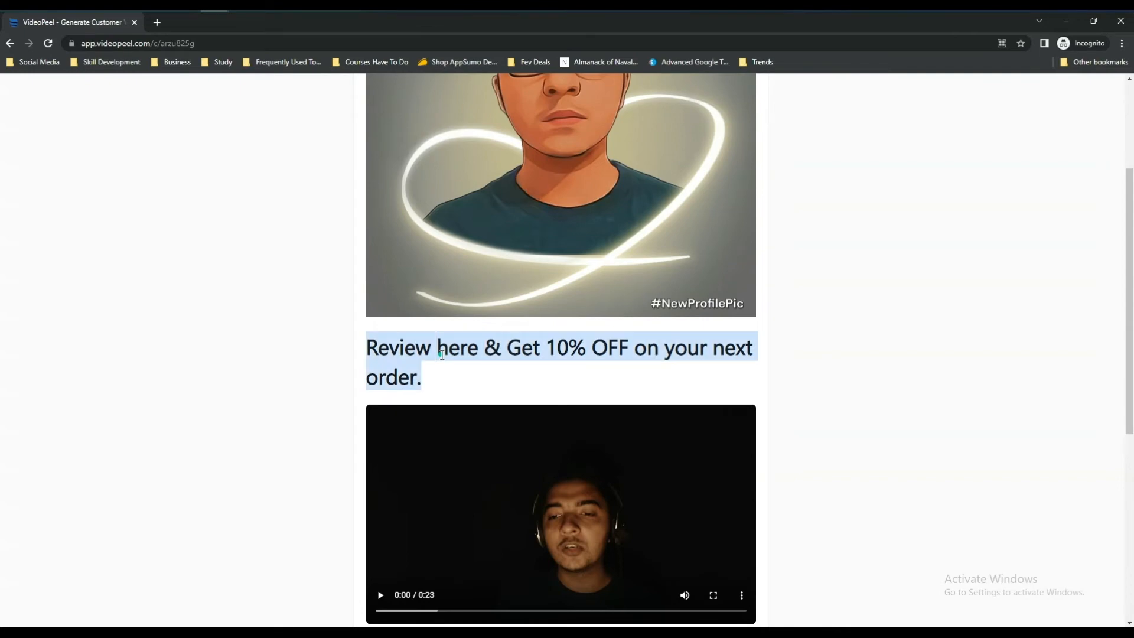
Play the video message on the public Camp 101 page through to its end.
scroll(441, 354, "down", 3)
left_click(308, 400)
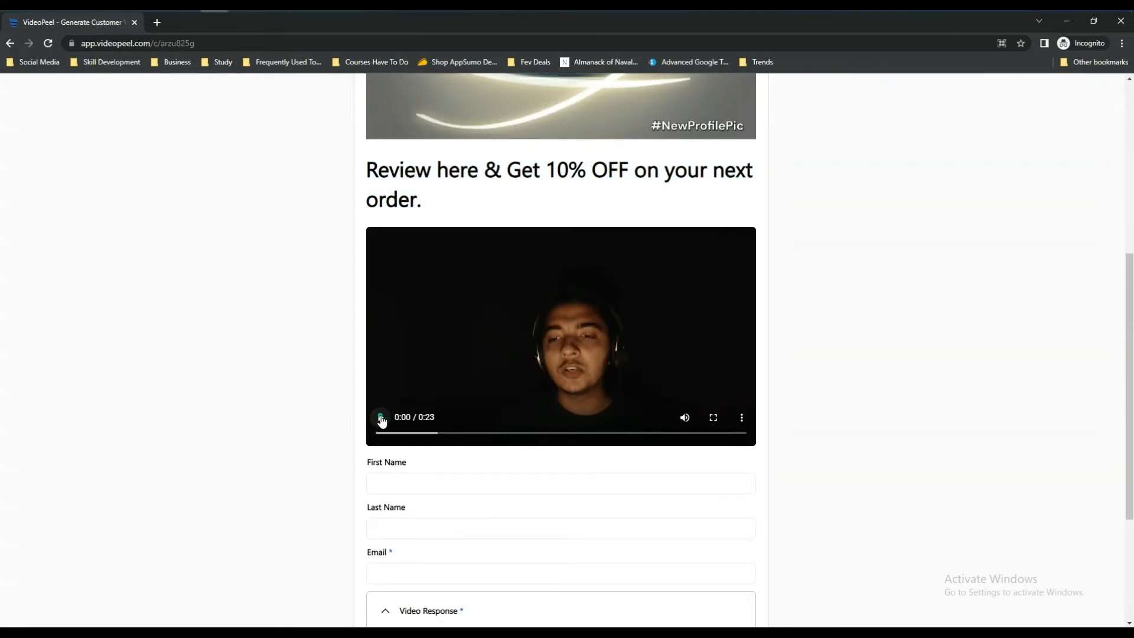
left_click(381, 418)
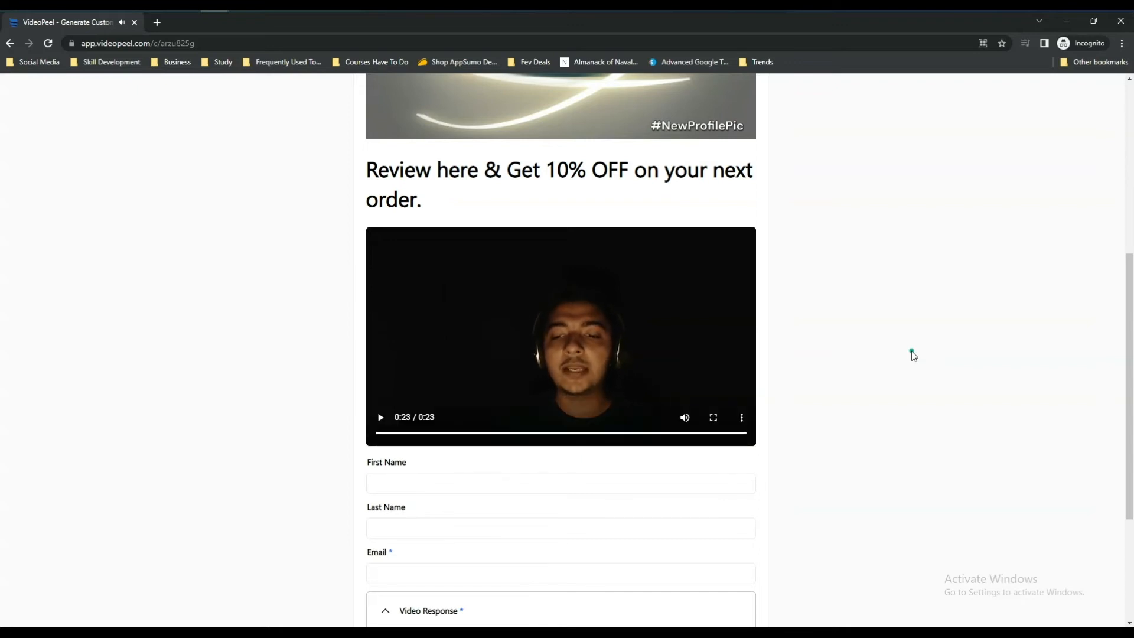
scroll(912, 351, "down", 3)
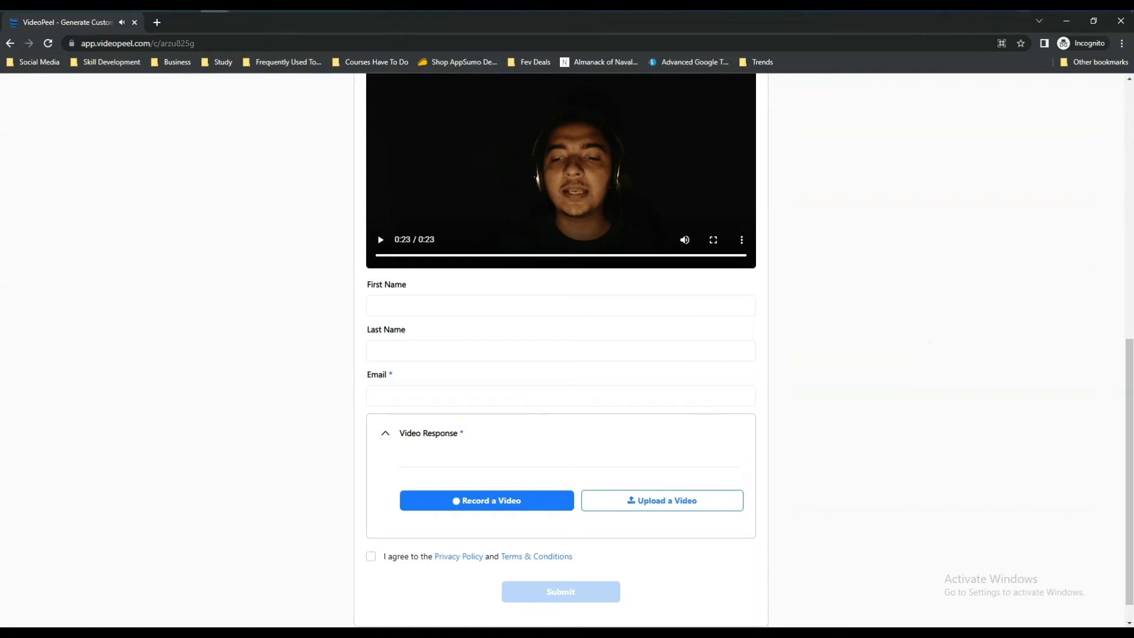
Fill in the respondent's first name, last name and e-mail on the testimonial form and collapse the Video Response section.
left_click(438, 313)
left_click(430, 352)
left_click(431, 395)
left_click(365, 376)
left_click_drag(407, 434, 465, 432)
left_click(467, 433)
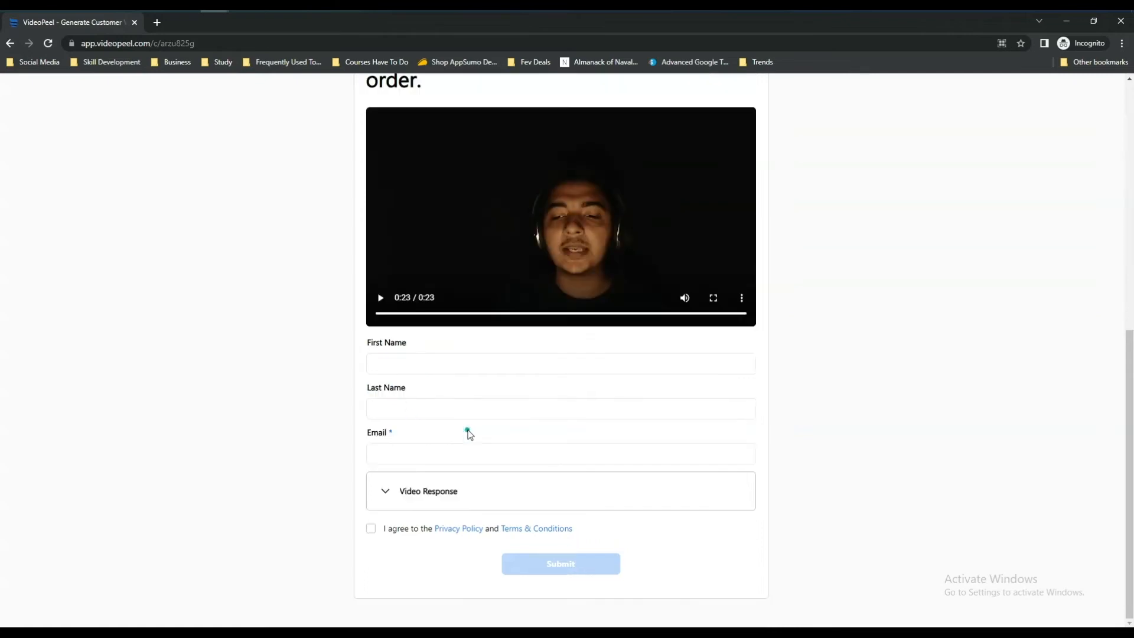
left_click(398, 362)
left_click(382, 327)
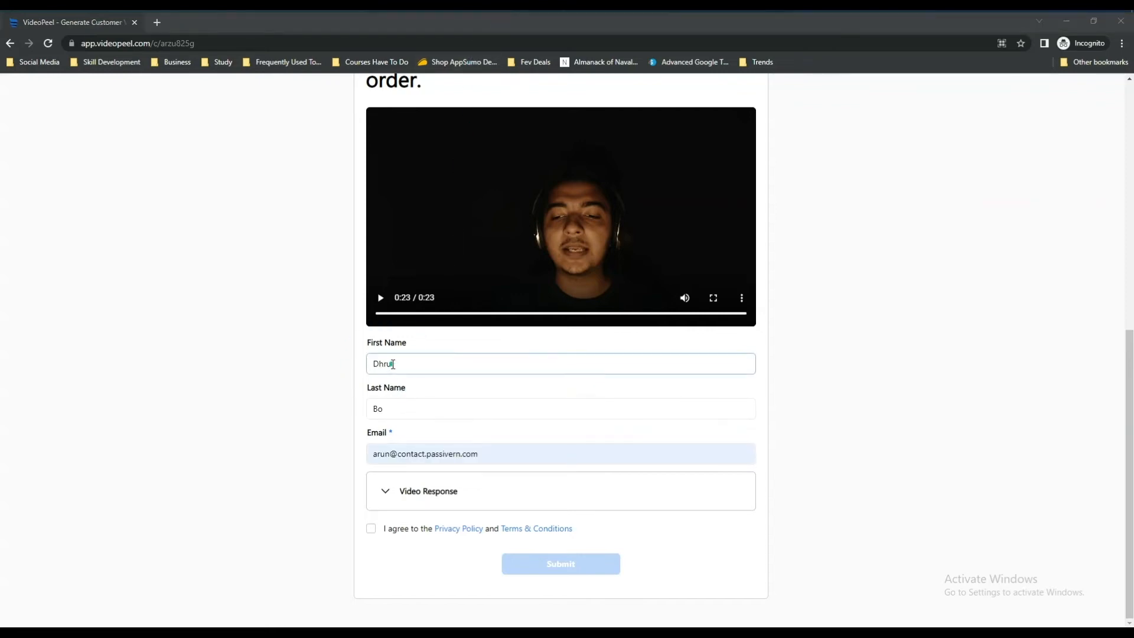
Expand the Video Response section, allow camera and microphone access, and start recording a video response.
left_click(385, 491)
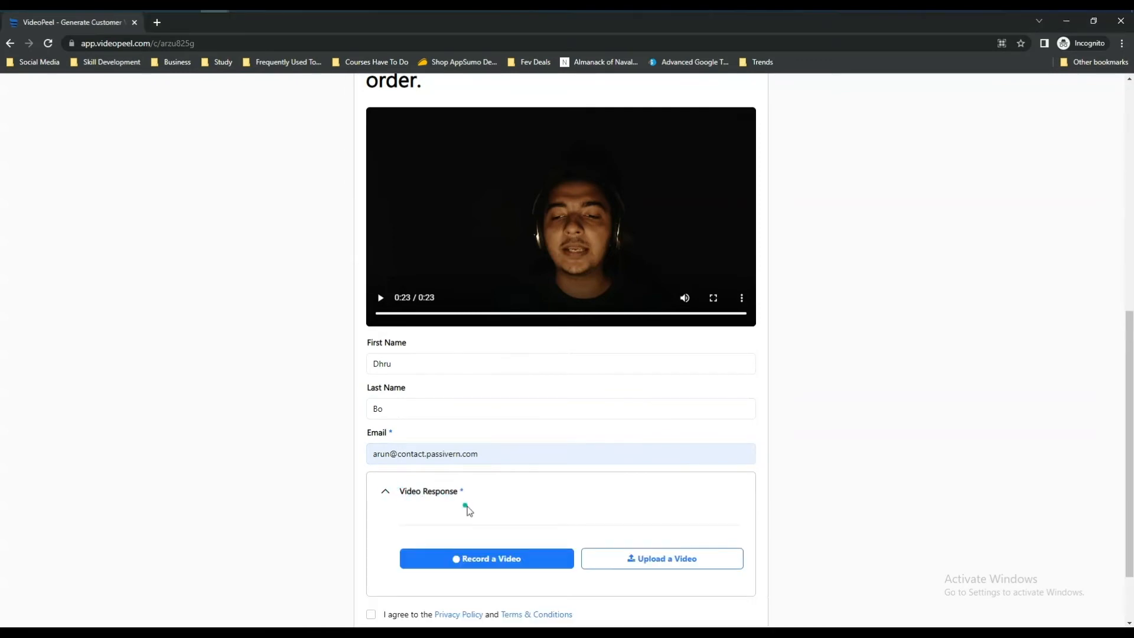
scroll(473, 523, "down", 1)
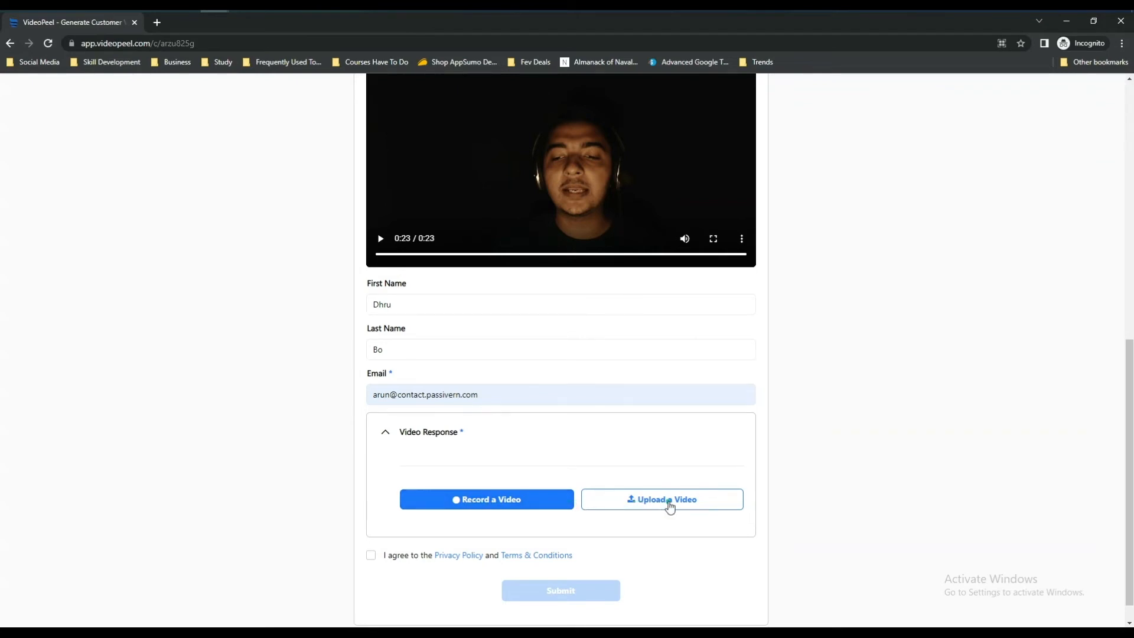
left_click(480, 501)
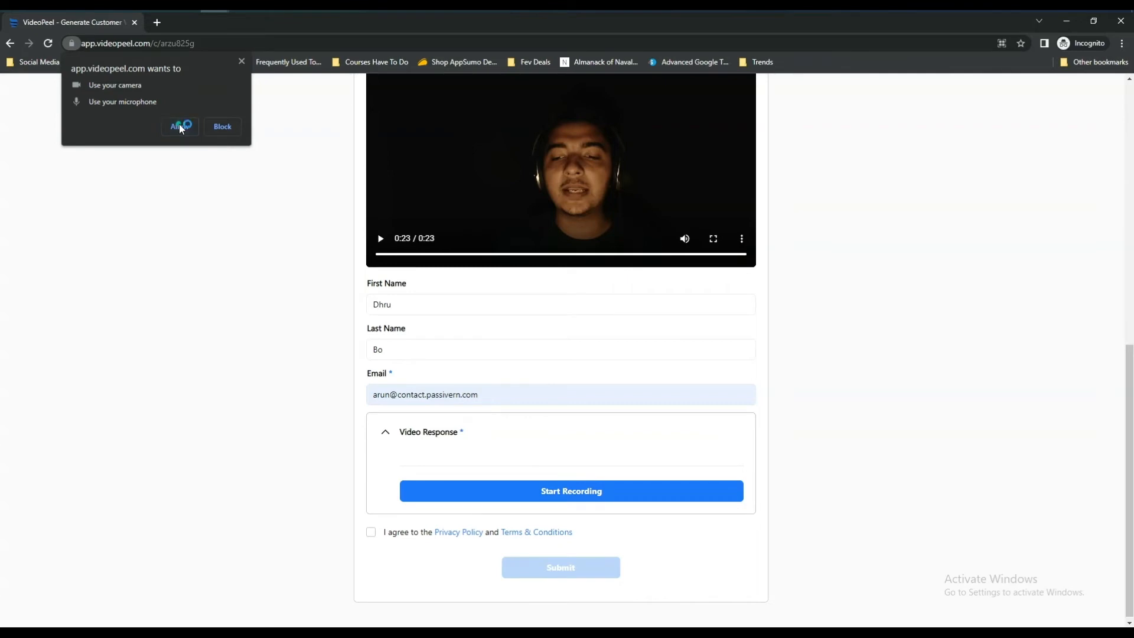
left_click(180, 126)
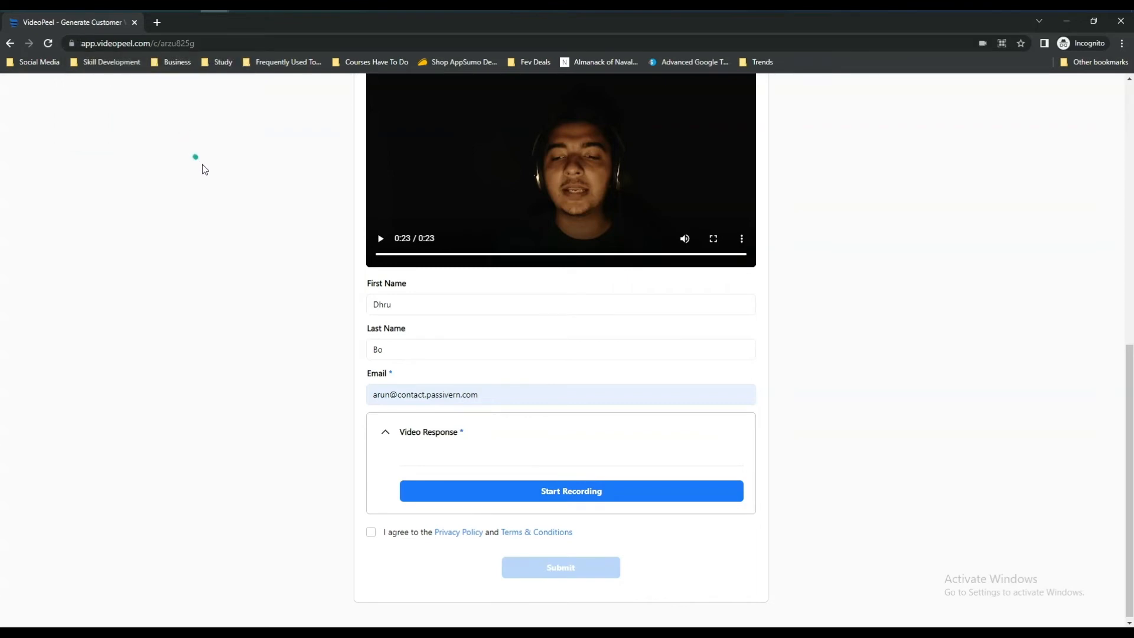
scroll(257, 307, "down", 3)
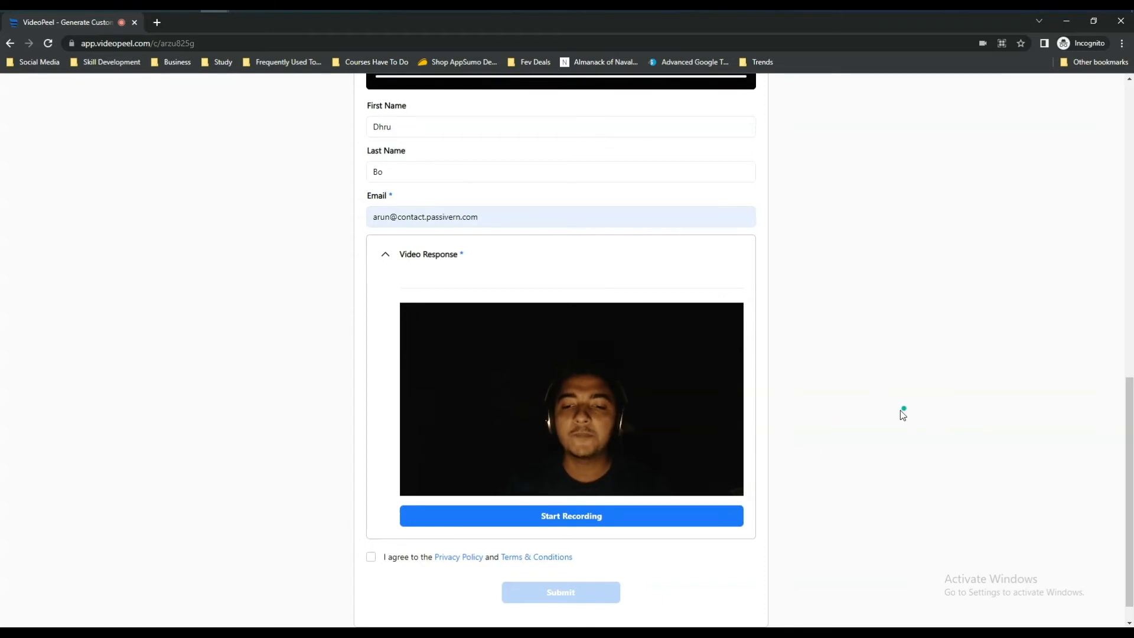
left_click(590, 519)
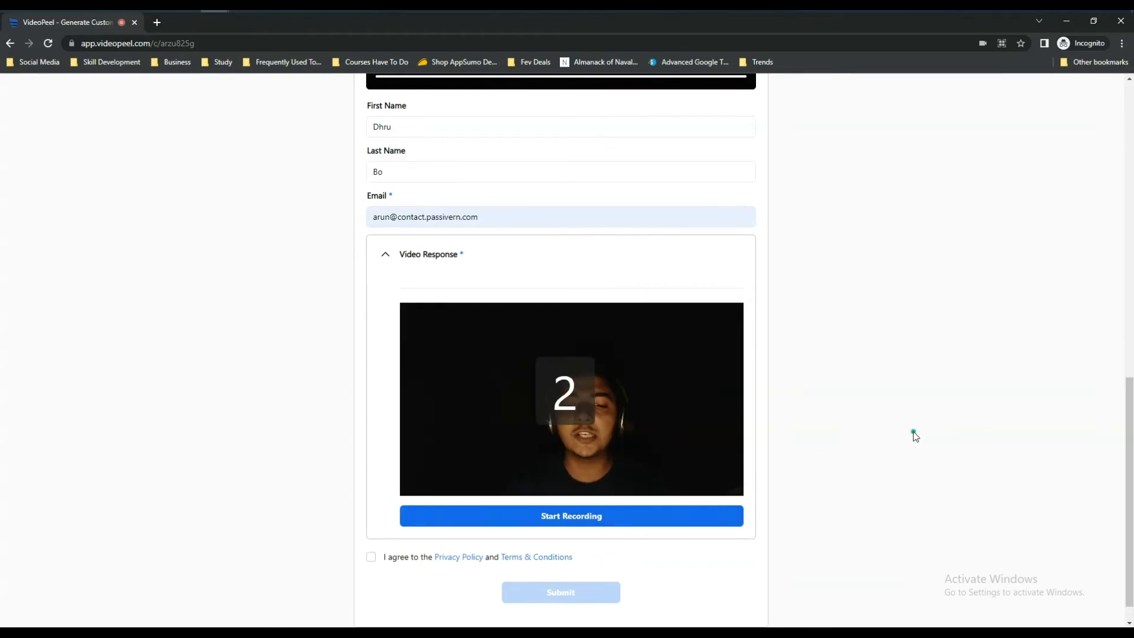
Stop recording the video response and accept the take as looking good.
scroll(606, 488, "up", 1)
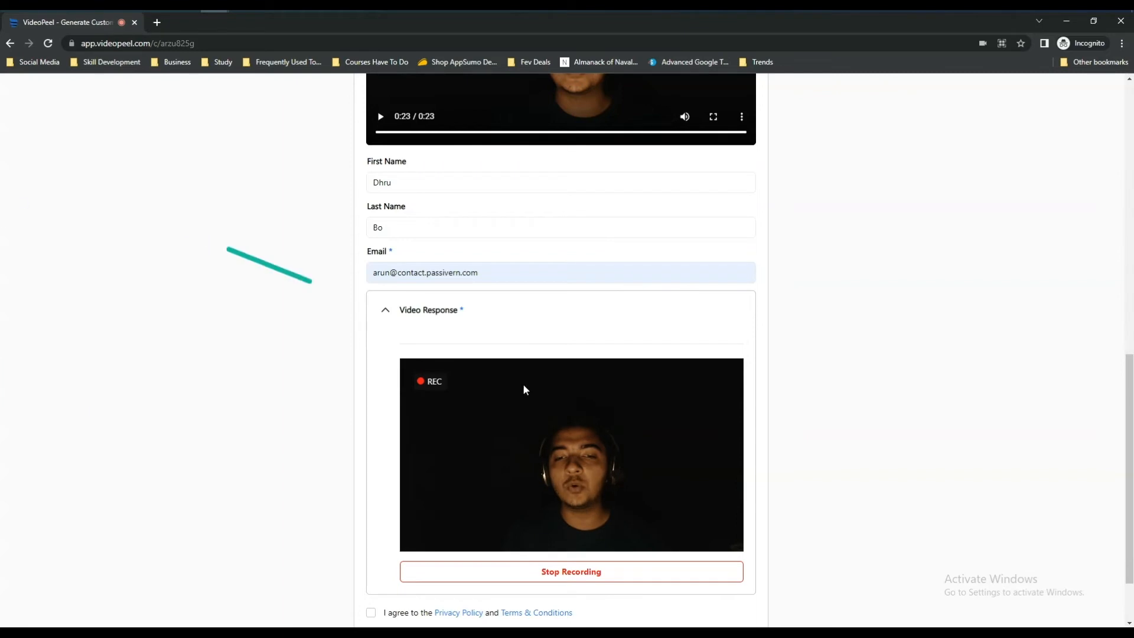
scroll(738, 422, "down", 2)
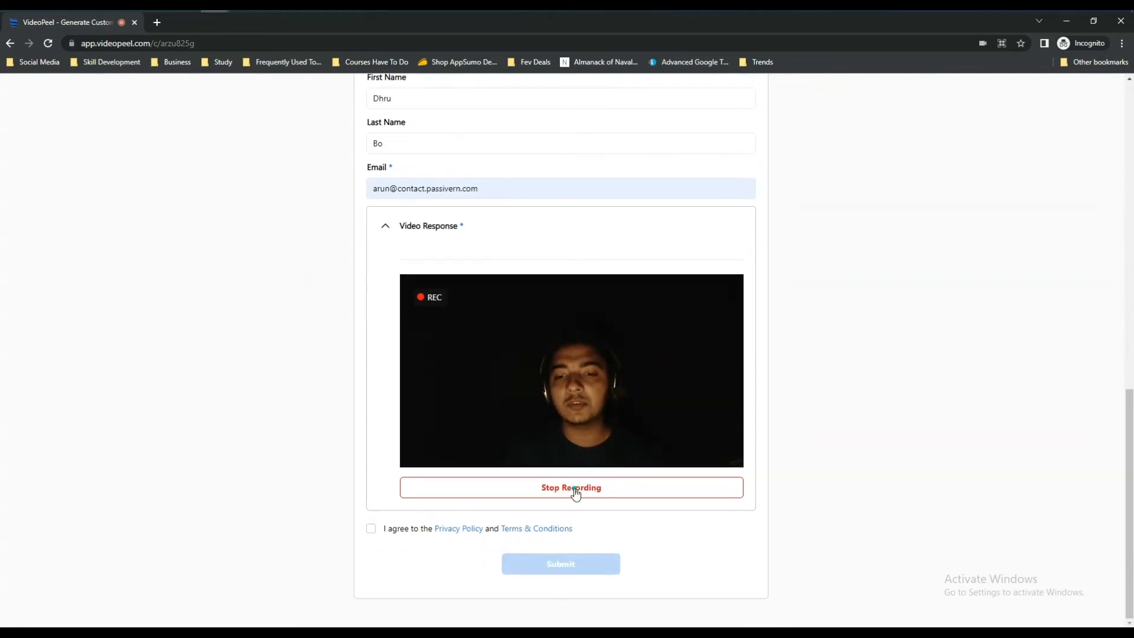
left_click(576, 493)
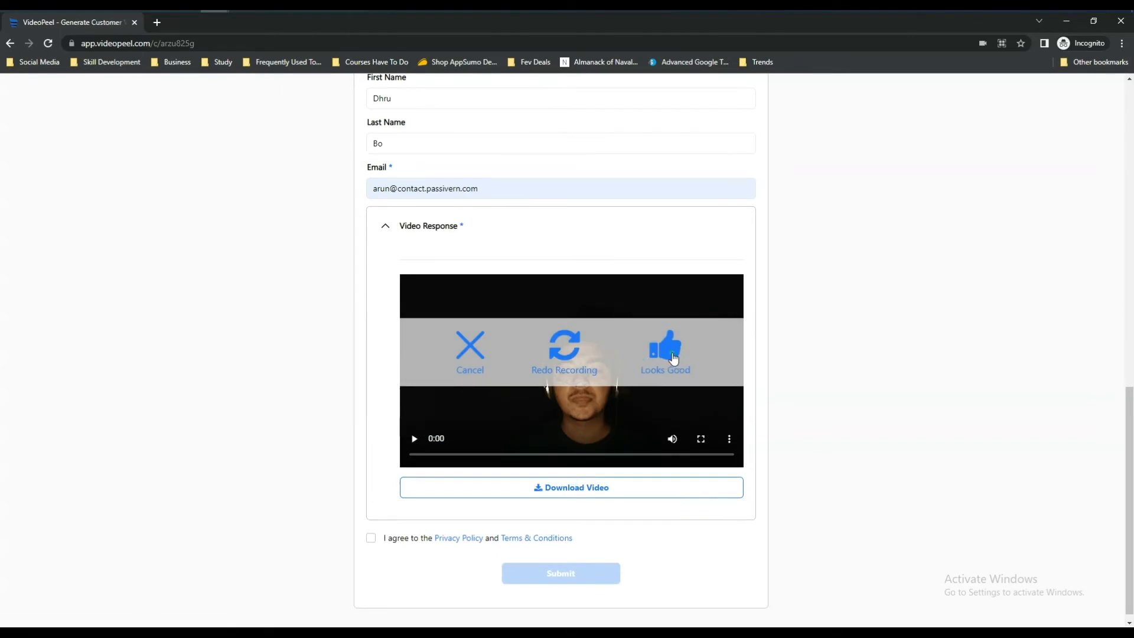
left_click(673, 357)
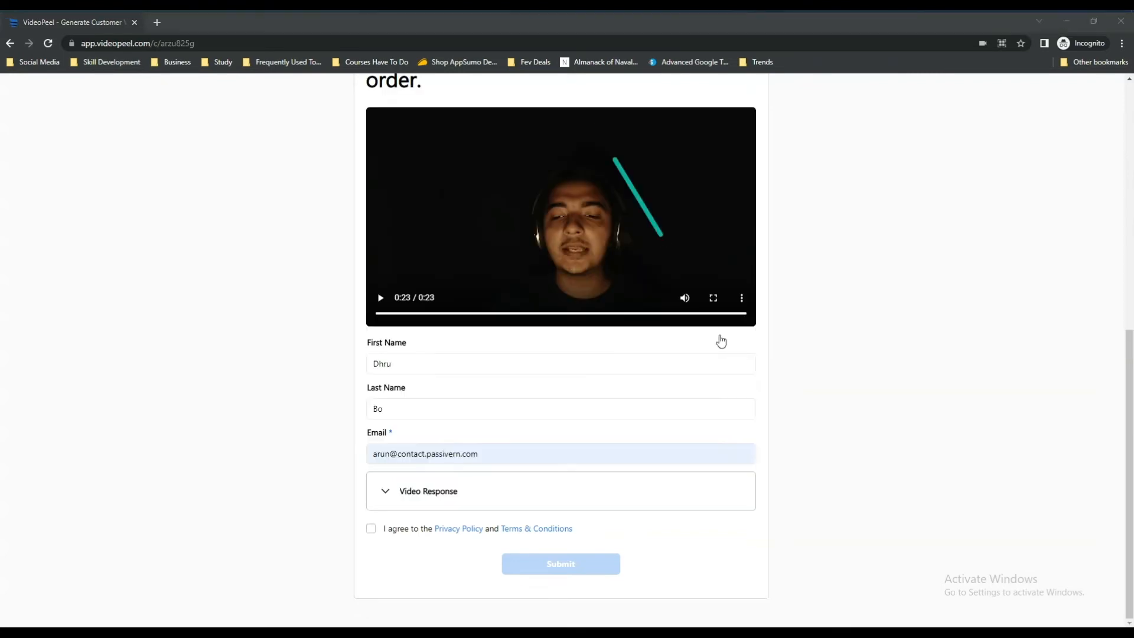
scroll(754, 447, "up", 1)
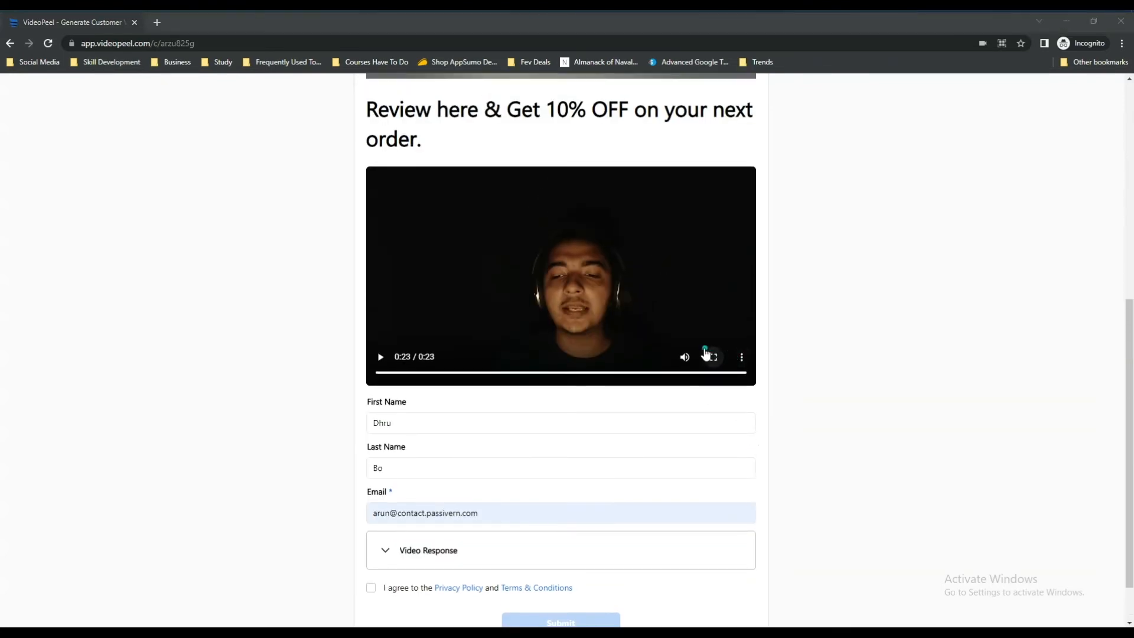
Replay part of the video message on the public campaign page, check the player's extra options, and pause it.
left_click(380, 358)
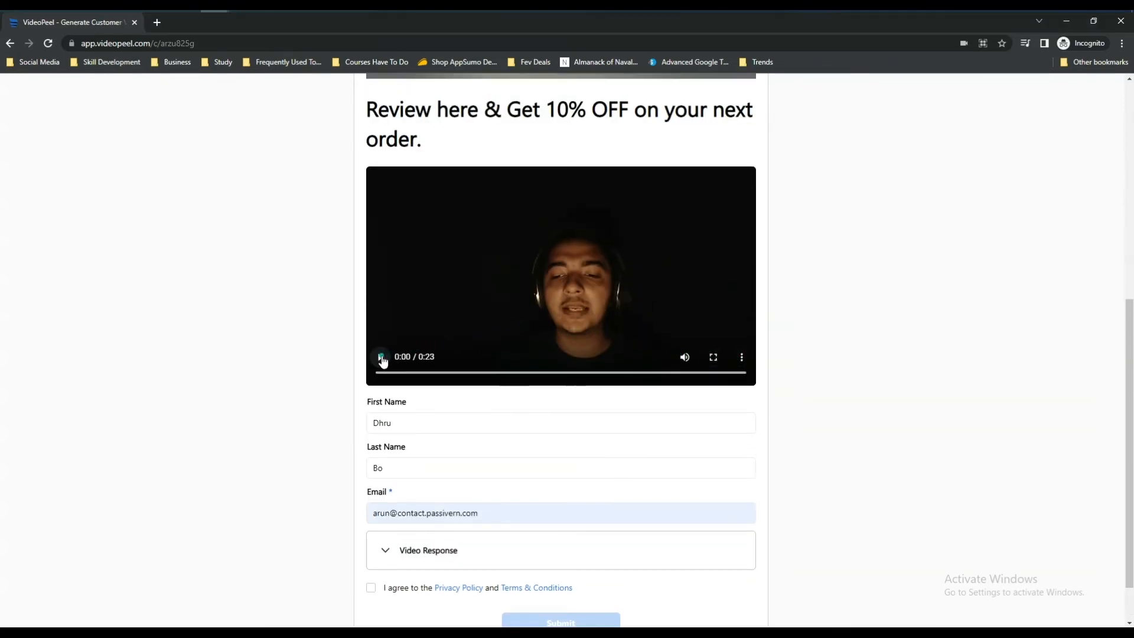
left_click(742, 357)
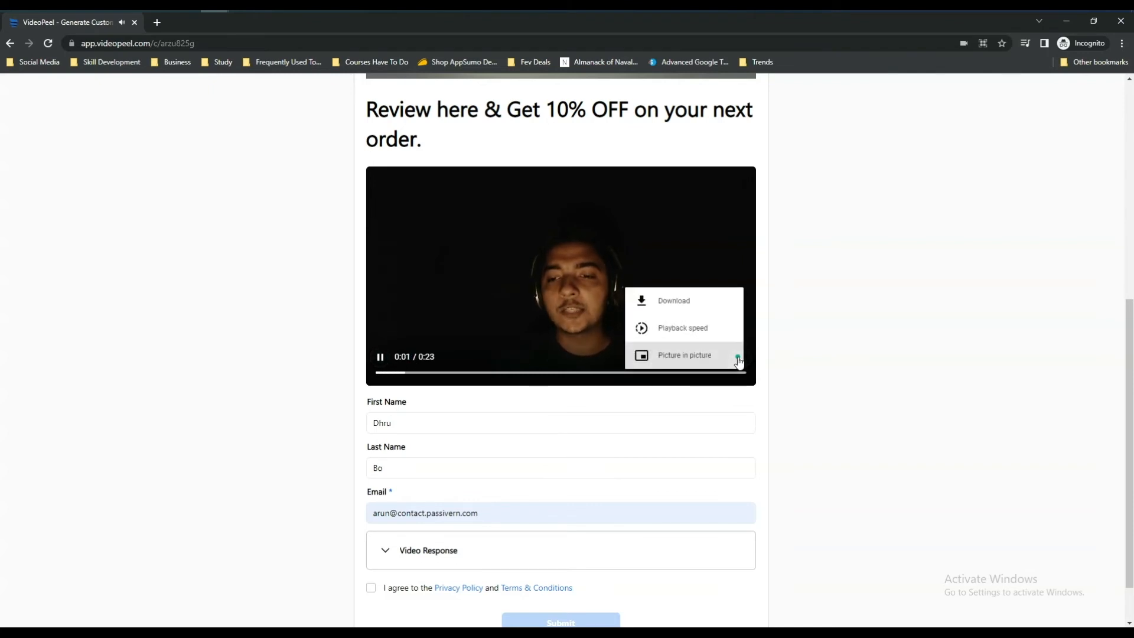
left_click(867, 361)
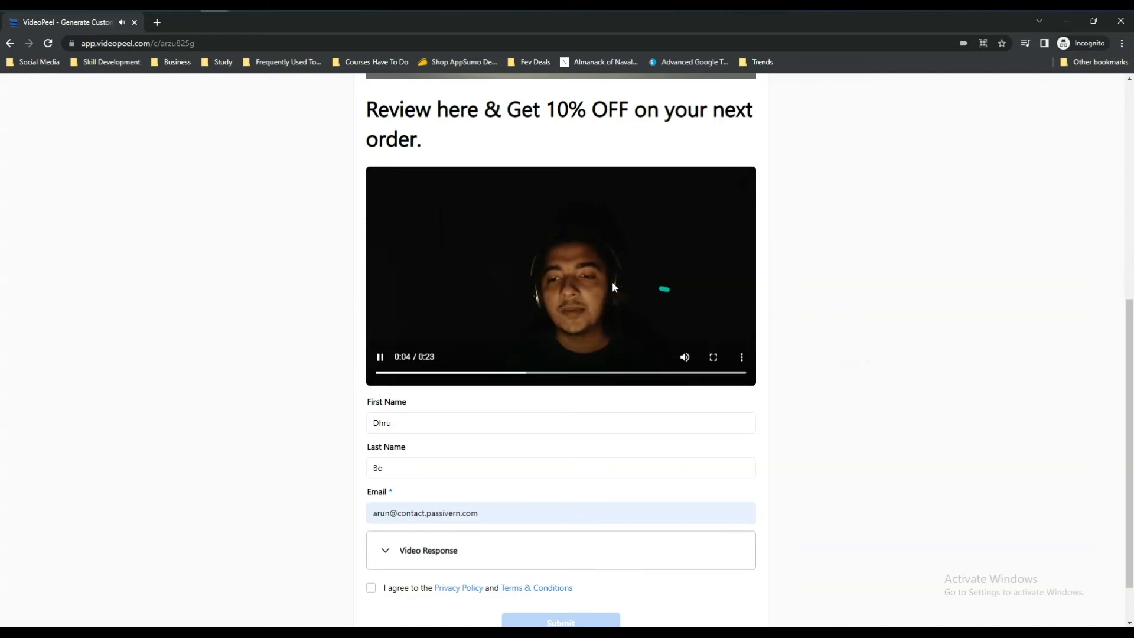
left_click(531, 286)
scroll(525, 302, "down", 1)
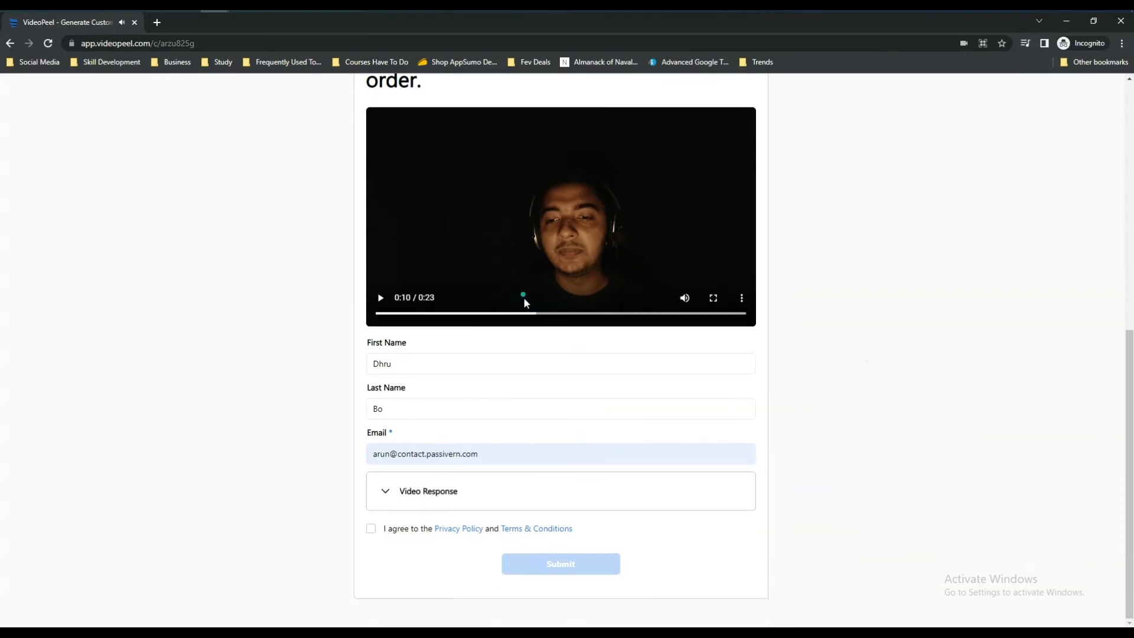
Expand the Video Response section and review the recorded take and its player's download and picture-in-picture options.
left_click(392, 491)
scroll(491, 483, "down", 3)
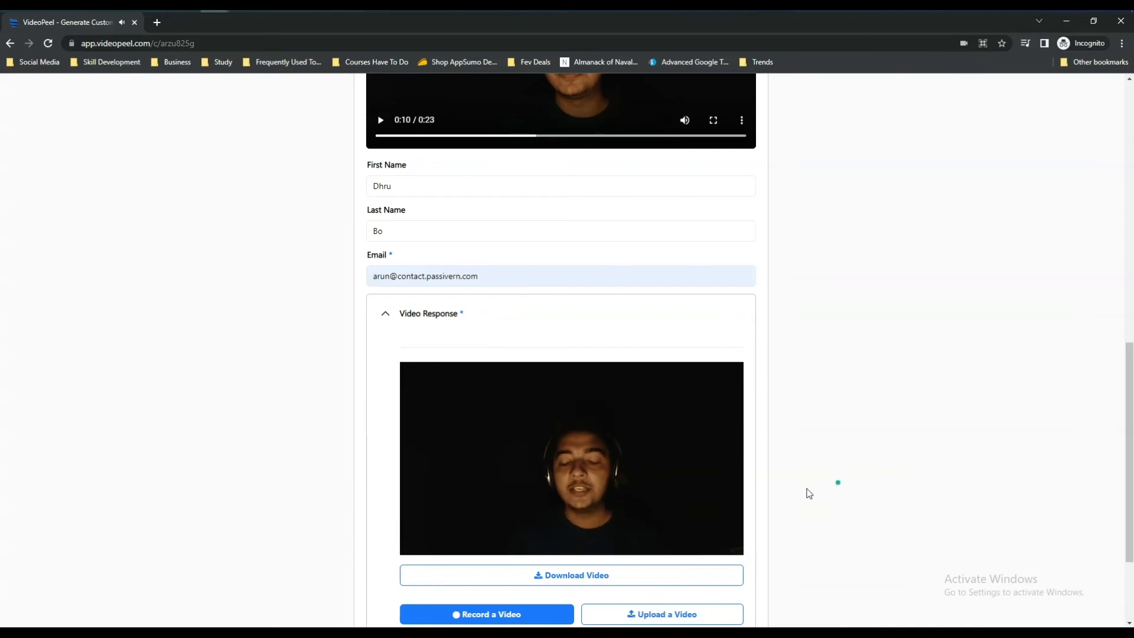
mouse_move(730, 534)
left_click(730, 533)
left_click(805, 508)
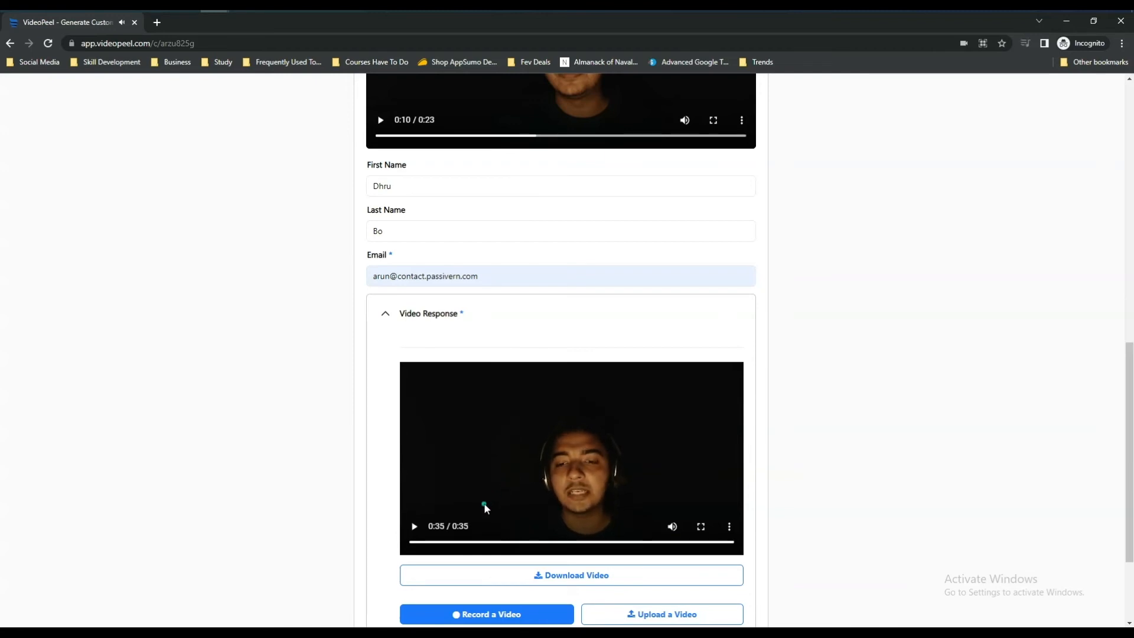
scroll(801, 434, "down", 1)
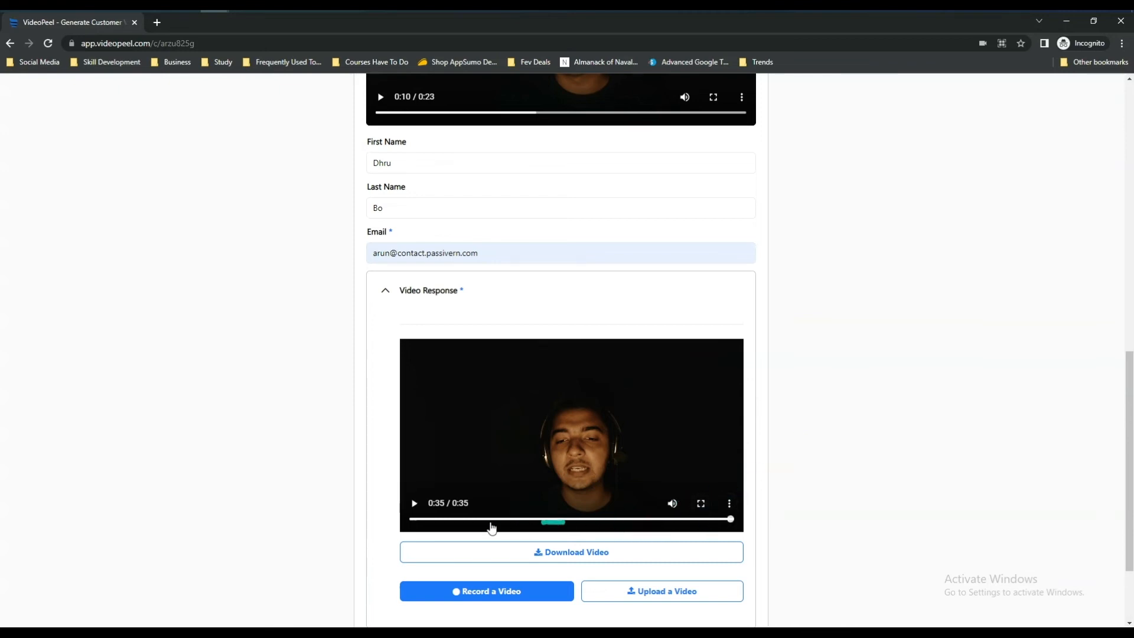
left_click(730, 503)
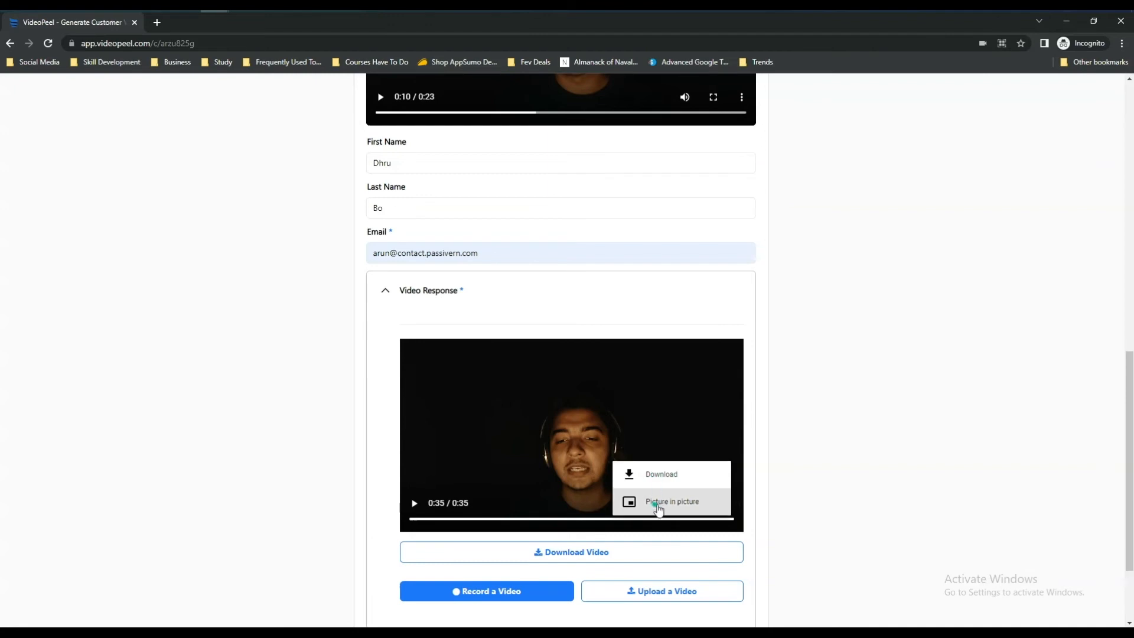
left_click(826, 507)
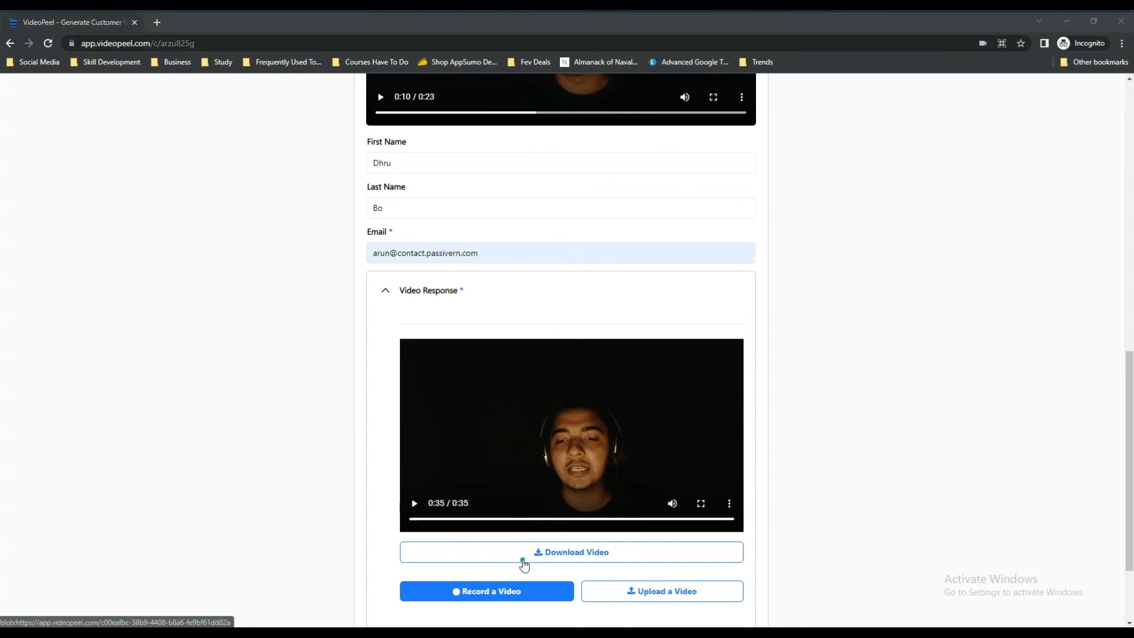
Agree to the Privacy Policy and Terms & Conditions and submit the testimonial form.
scroll(614, 564, "down", 2)
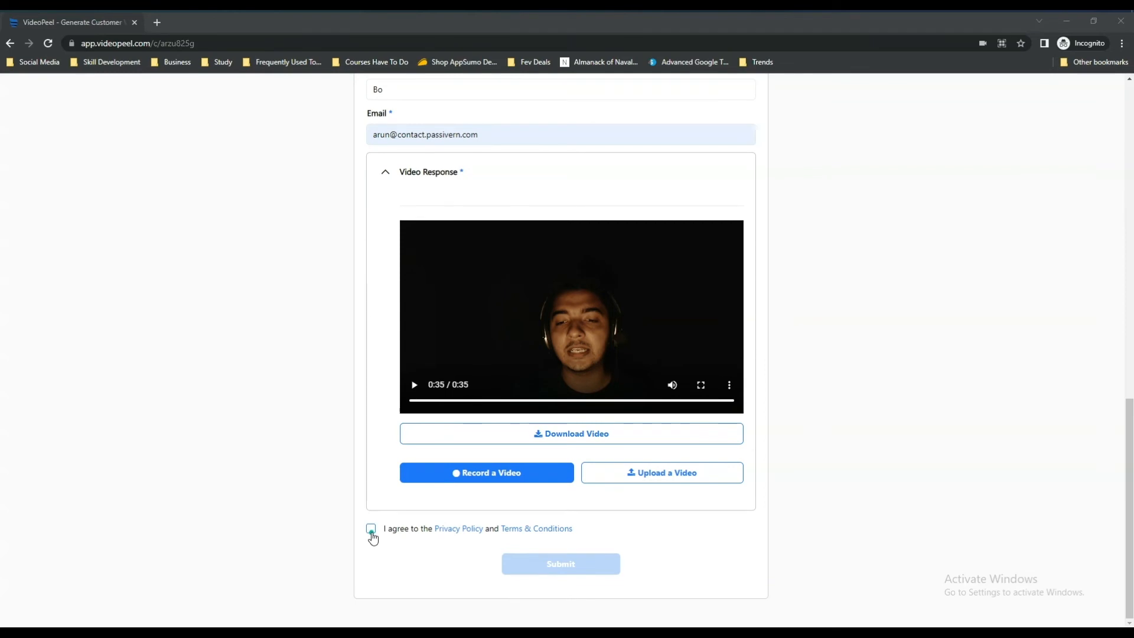
left_click(374, 533)
left_click(564, 569)
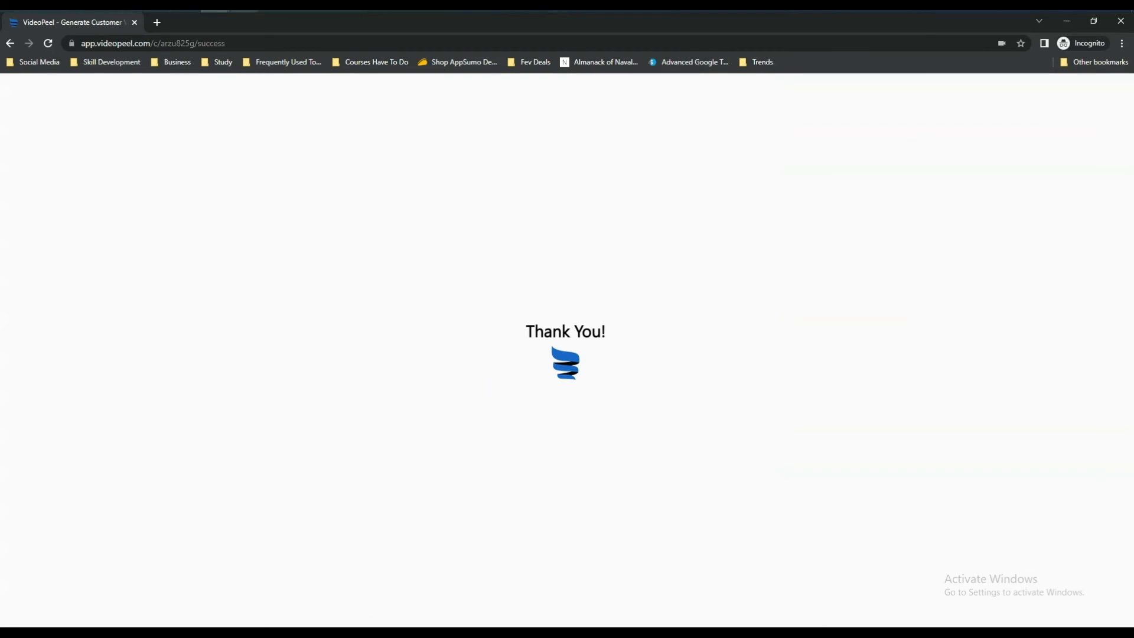
Switch to the VideoPeel campaigns dashboard, reload it to check Camp 101's statistics, and close the duplicate Facebook tab.
mouse_move(217, 57)
left_click(165, 78)
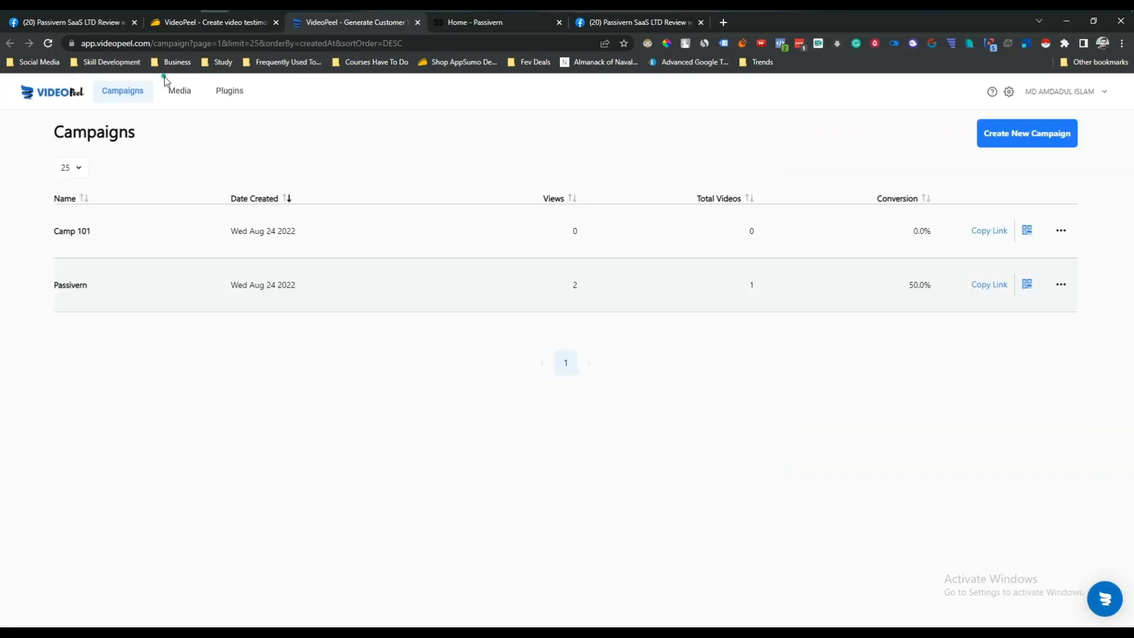
left_click(52, 44)
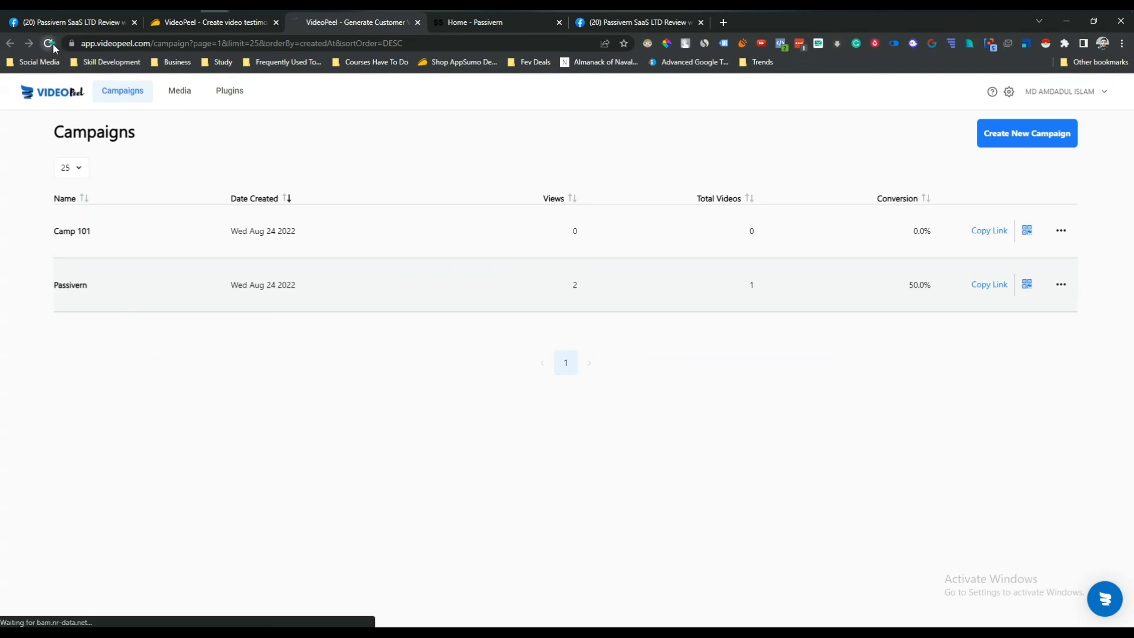
left_click(701, 22)
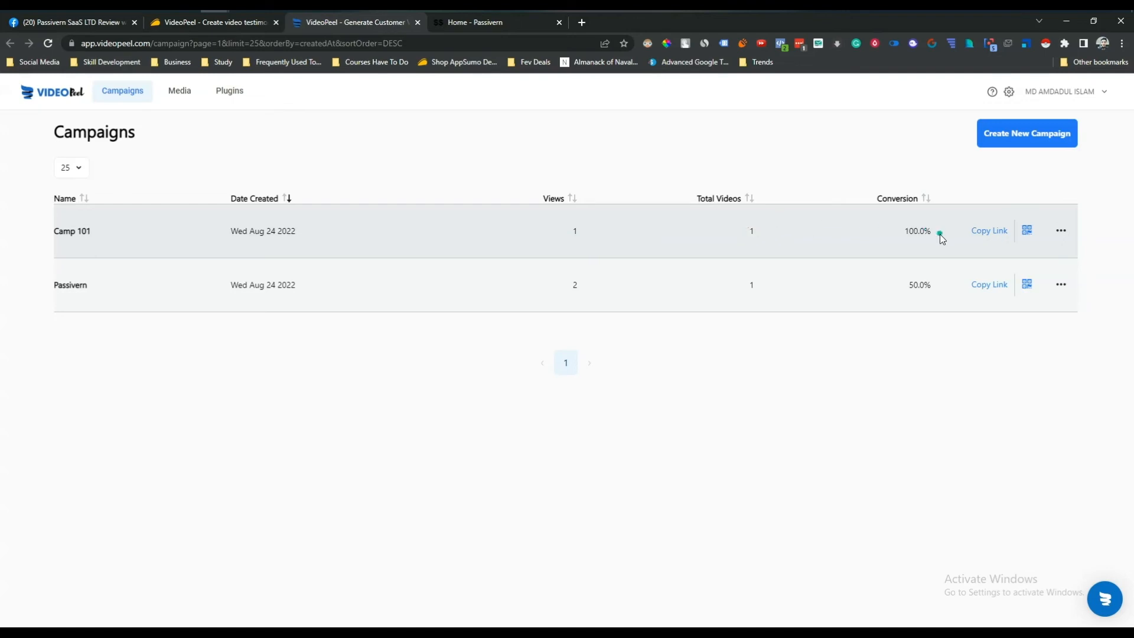
View all responses for Camp 101, open the submitted response, and play part of its video before pausing it.
left_click(1059, 231)
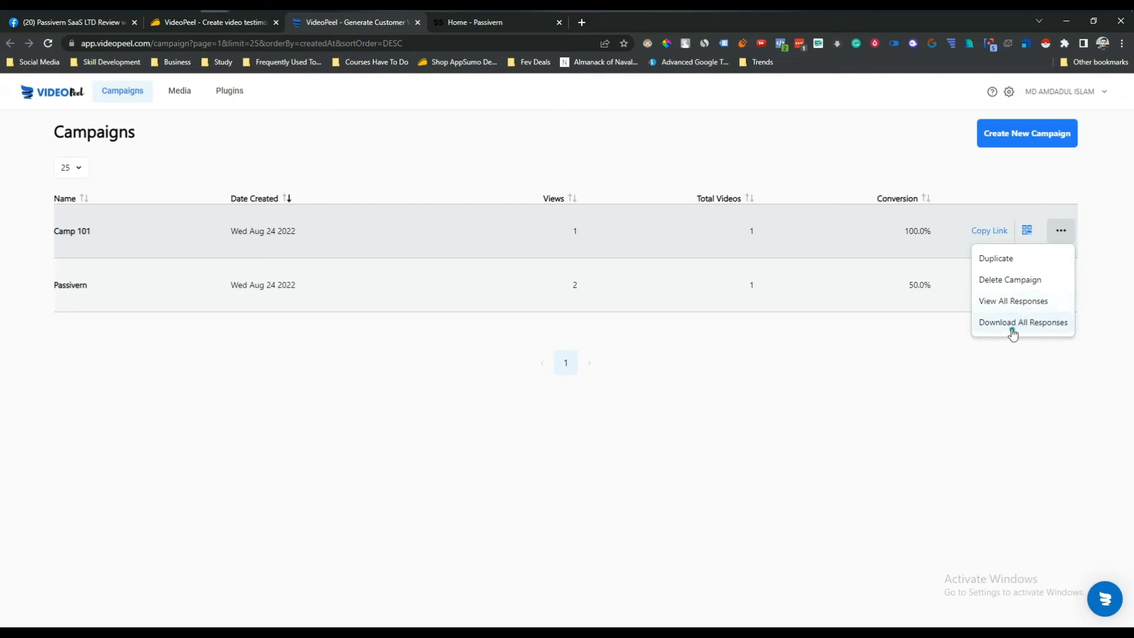
left_click(1013, 303)
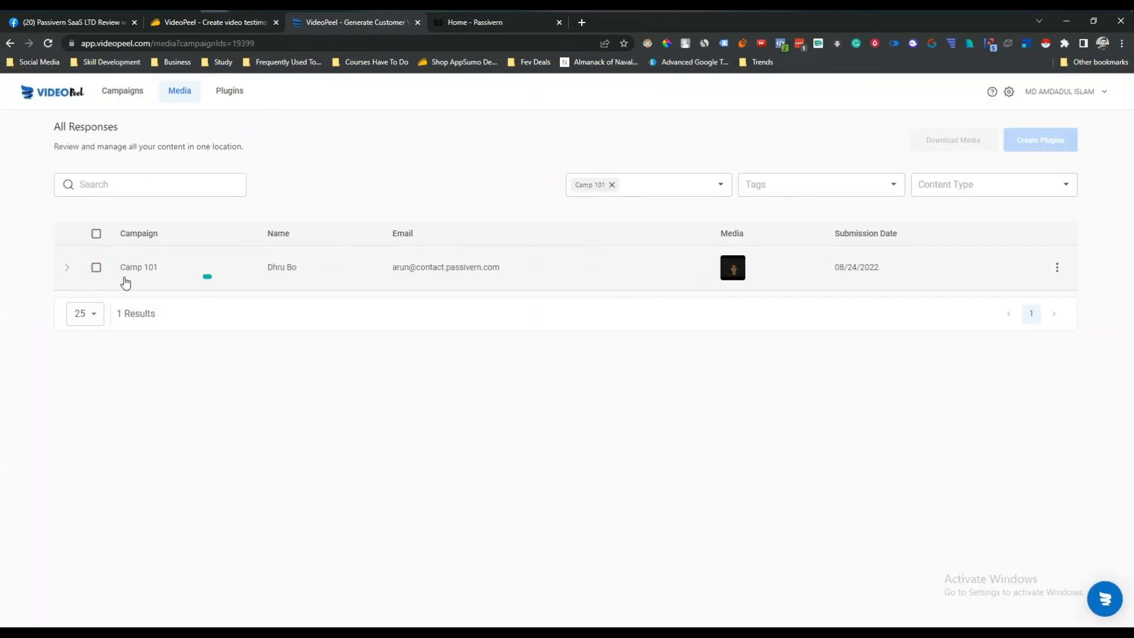
left_click(736, 269)
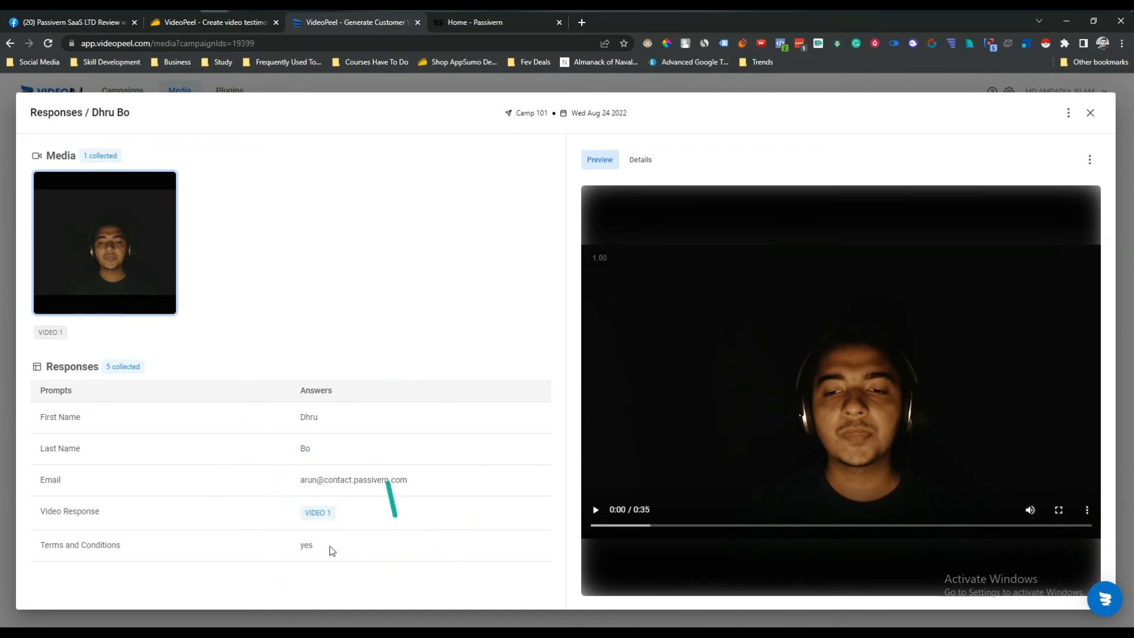
left_click(596, 511)
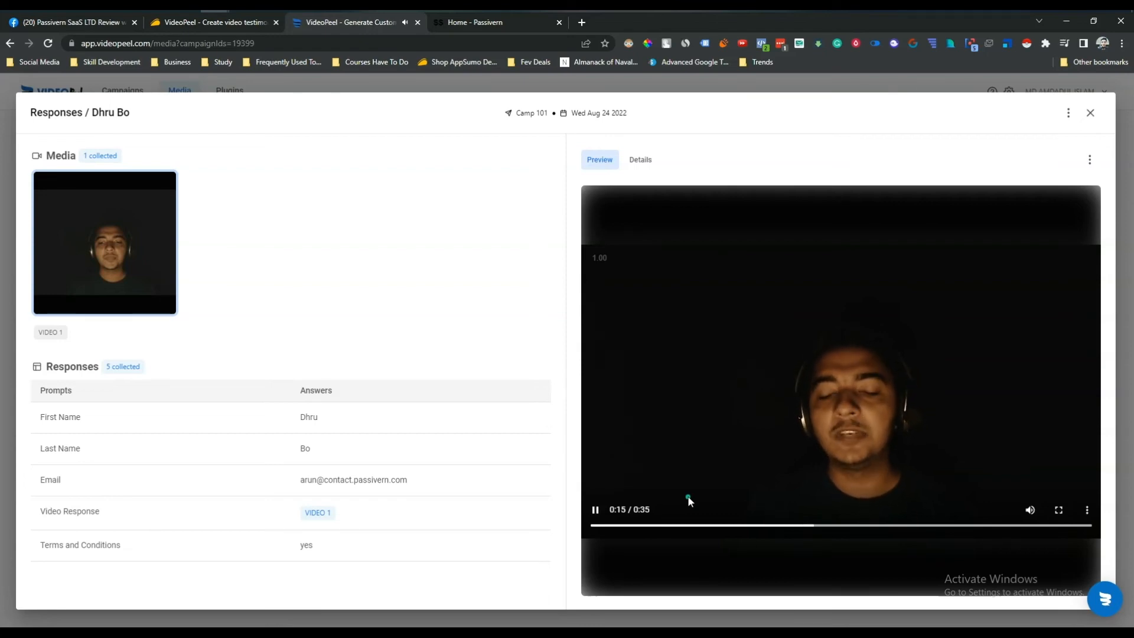
left_click(596, 512)
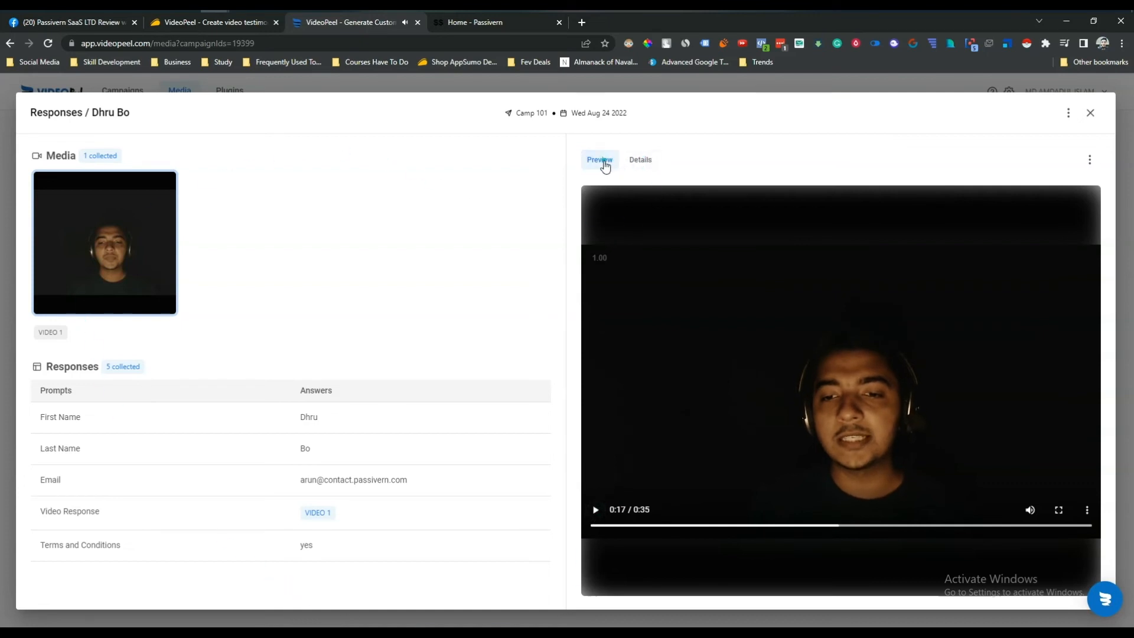
Show the response video's details, including the Transcription section, and copy the video's share link.
left_click(639, 162)
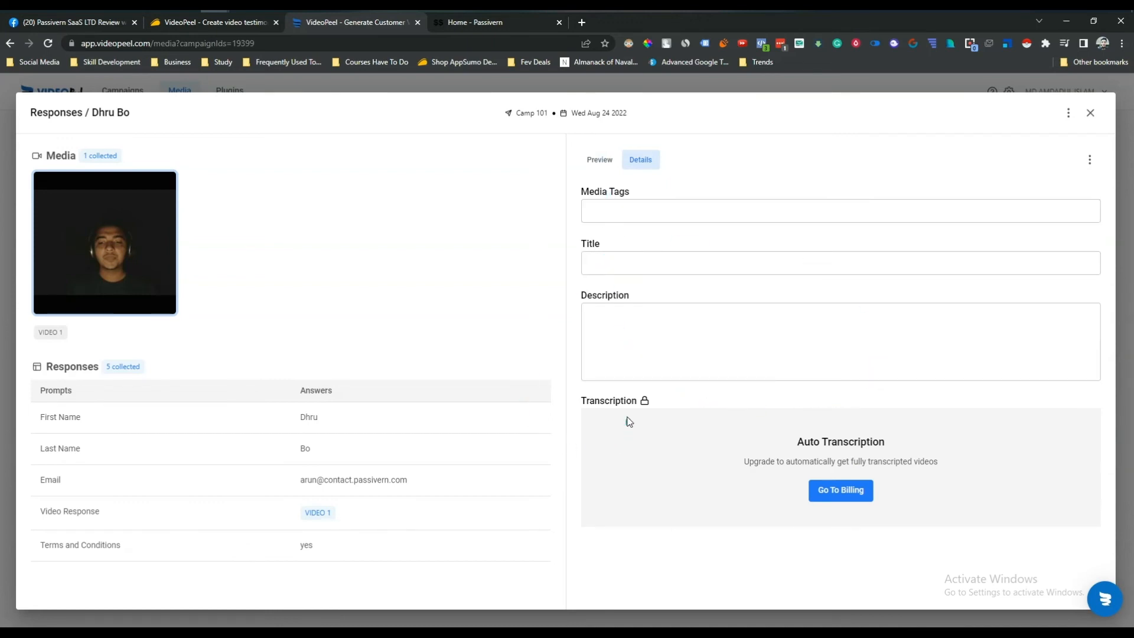
double_click(606, 402)
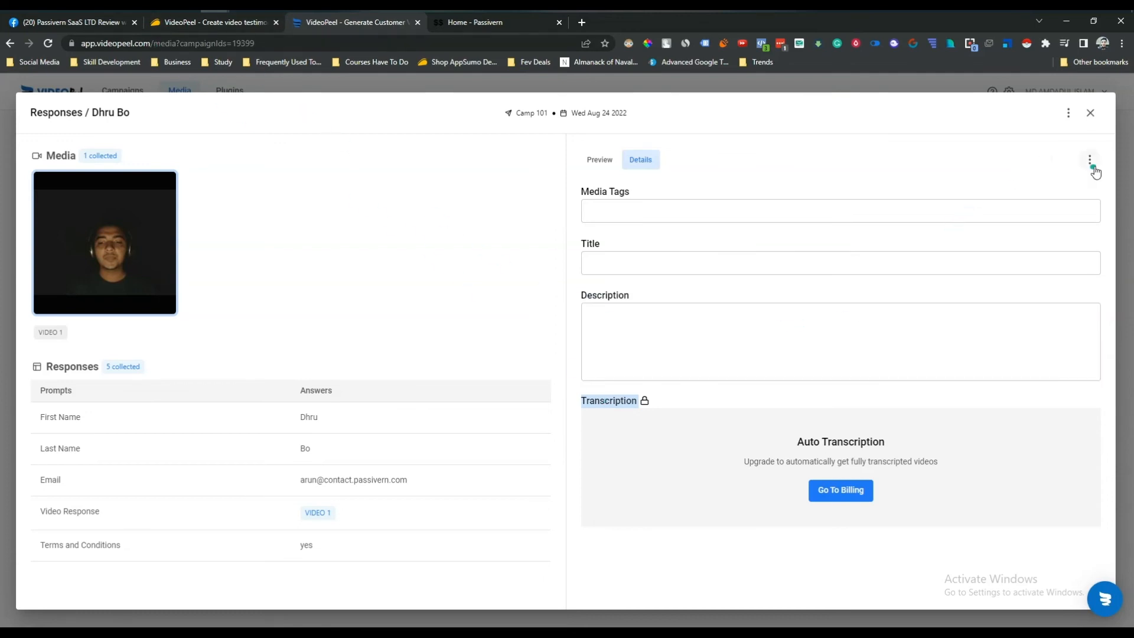
left_click(1092, 163)
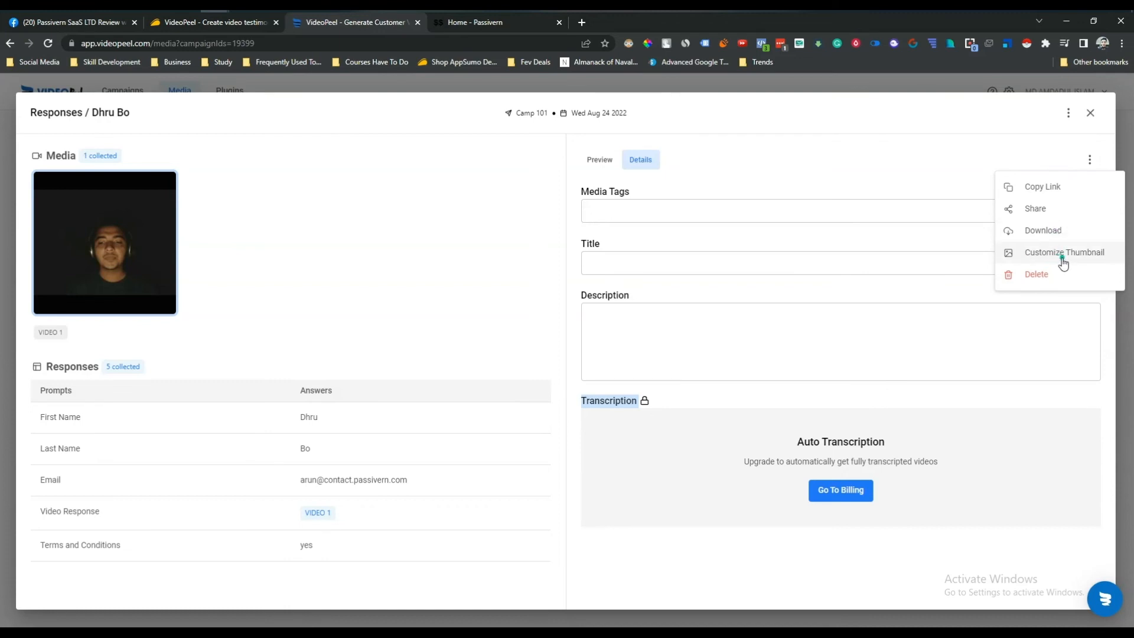
left_click(1056, 187)
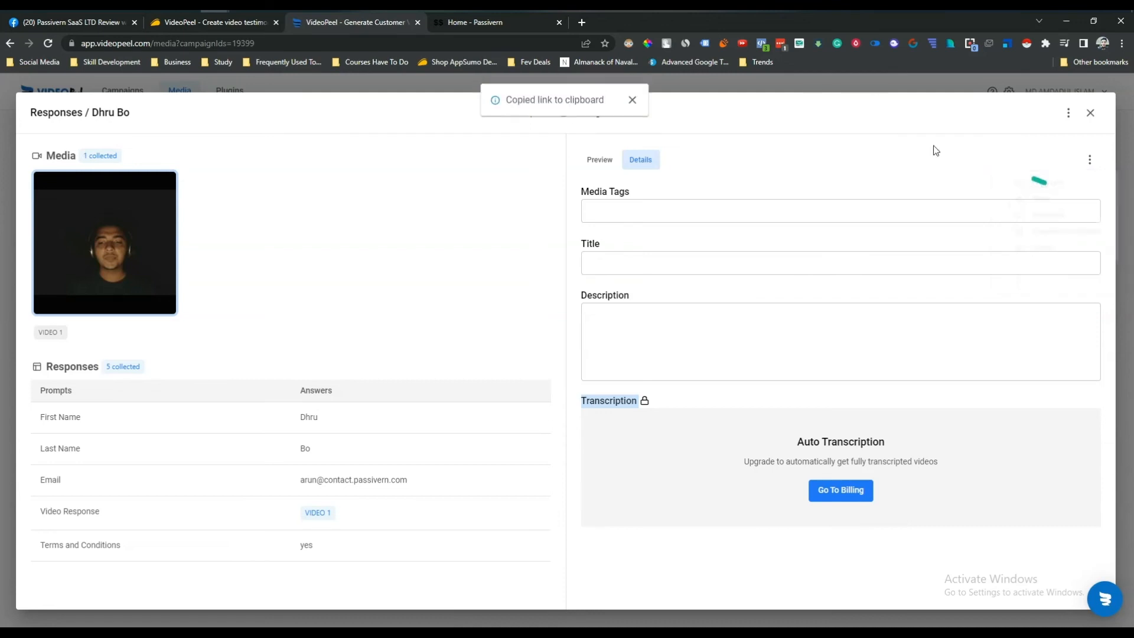
Open the copied share link in a new browser tab, test the video's playback there, and close the tab.
left_click(581, 22)
key("ctrl+v")
key("Return")
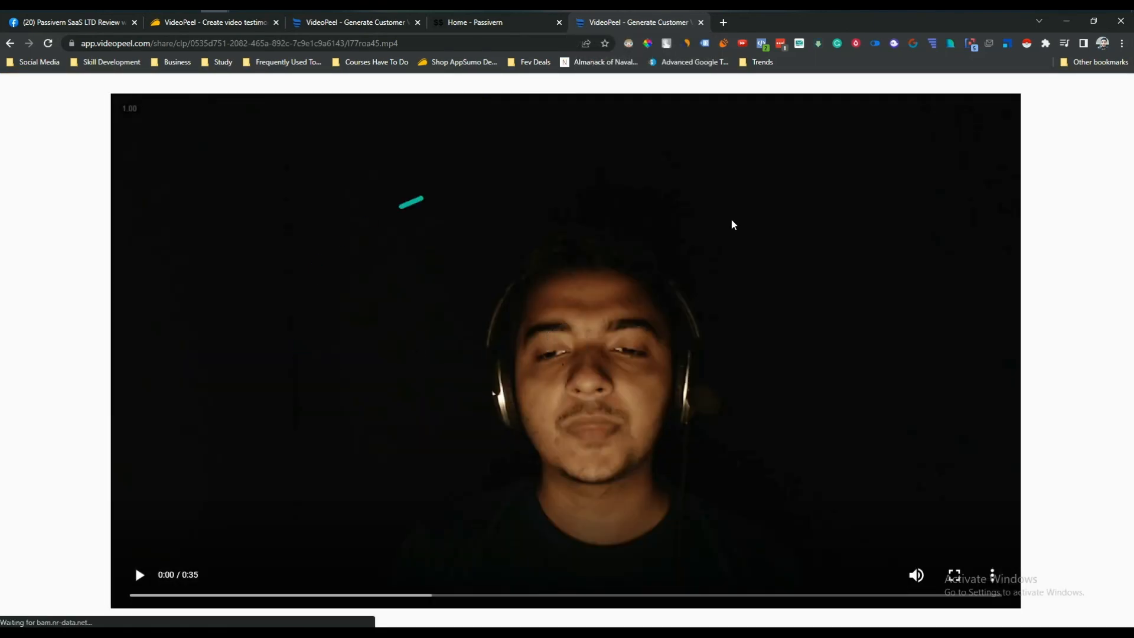
left_click(139, 574)
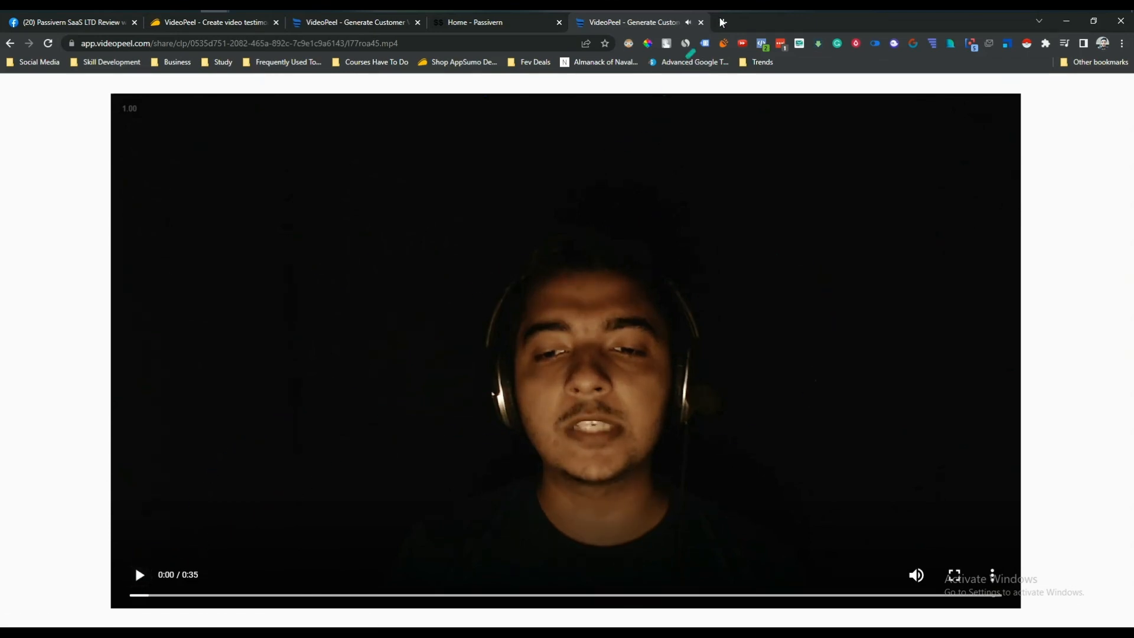
left_click(701, 22)
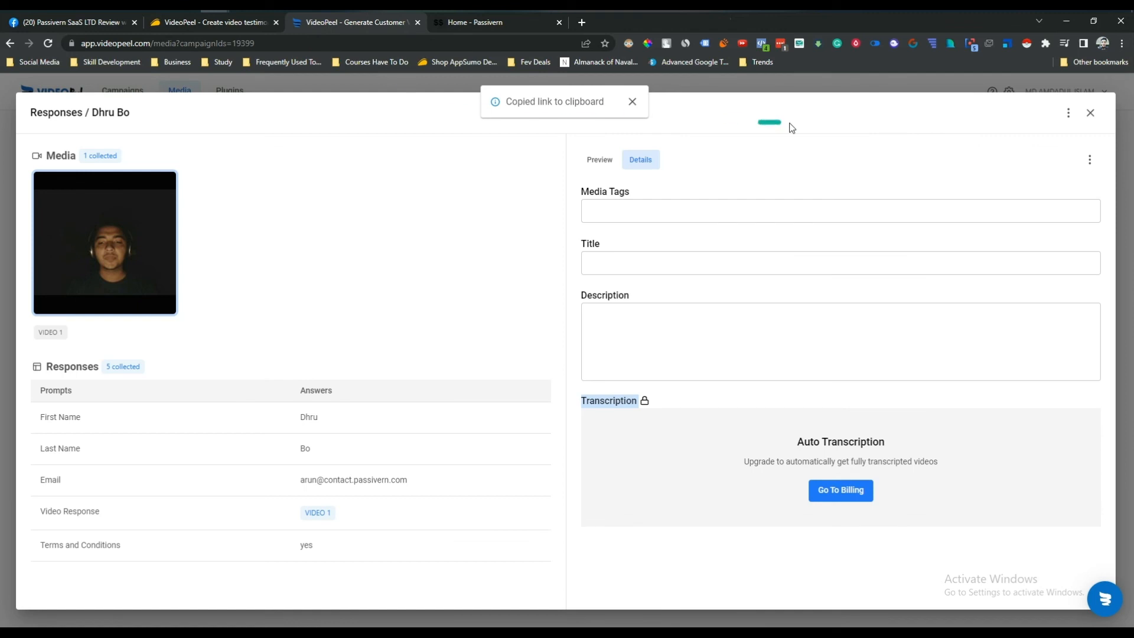
Check the Amazon and YouTube sharing options for the response video, close them, and return to the campaigns list.
left_click(1090, 160)
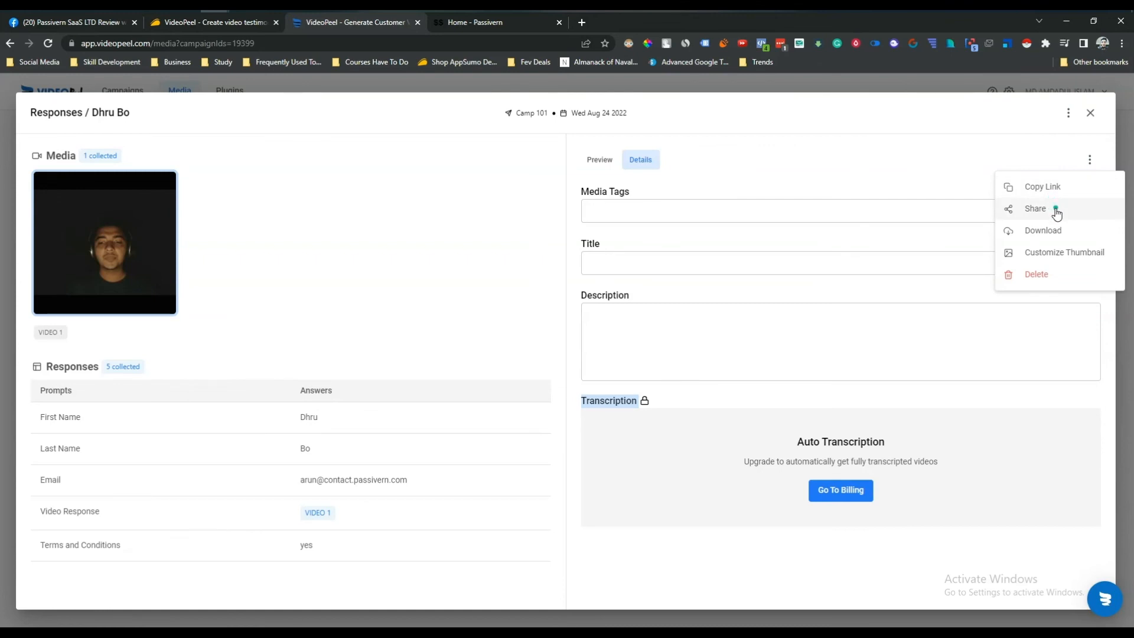
left_click(1056, 214)
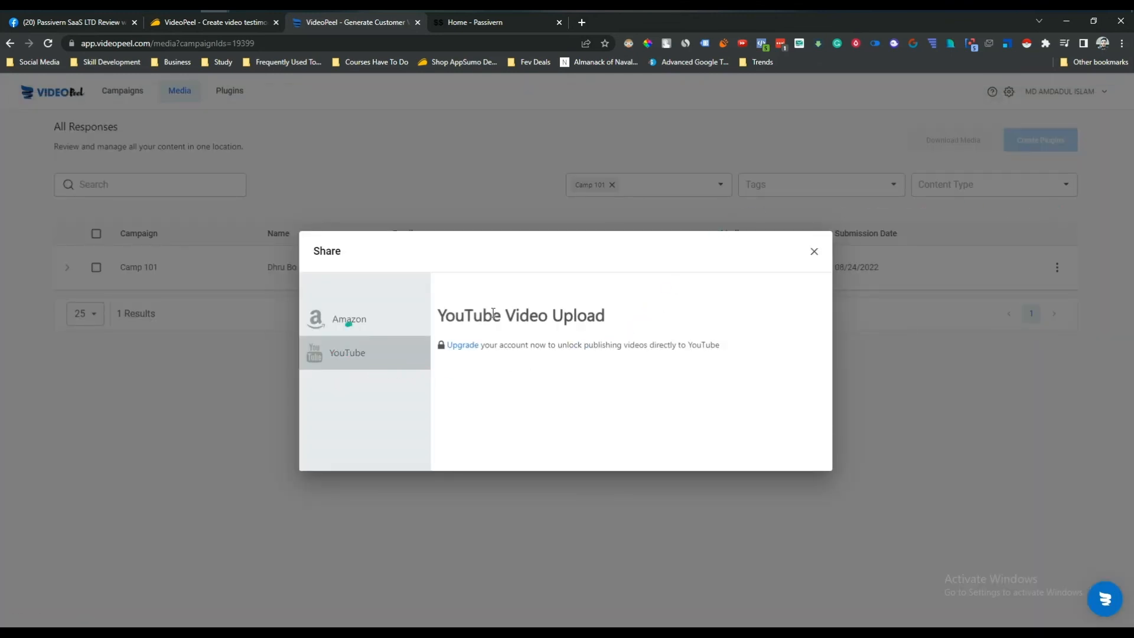
left_click(815, 251)
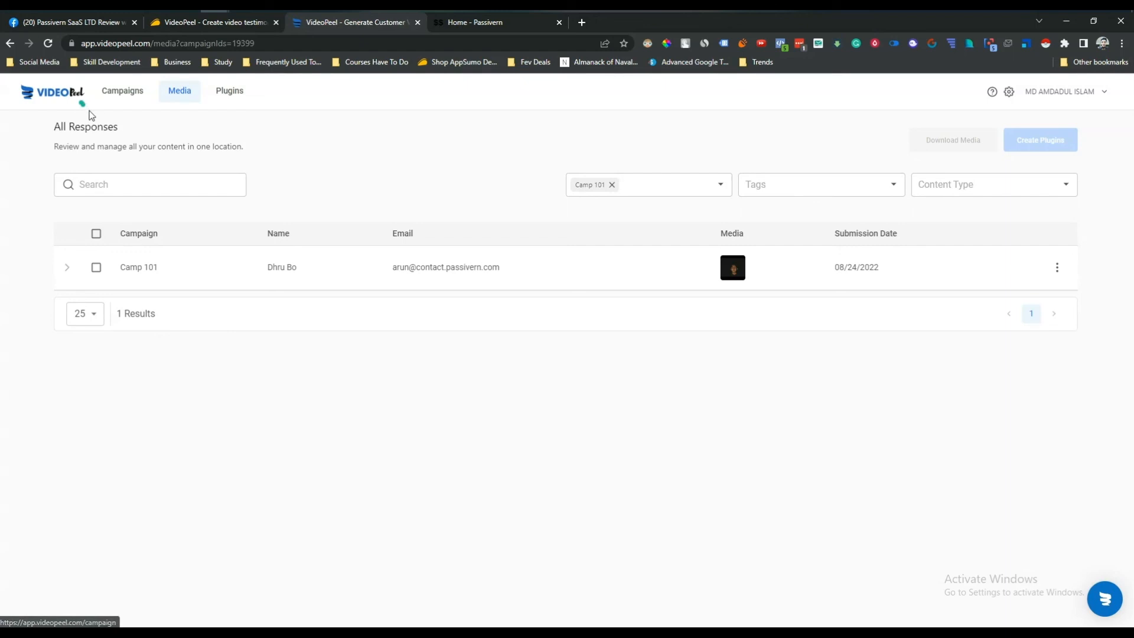
left_click(132, 99)
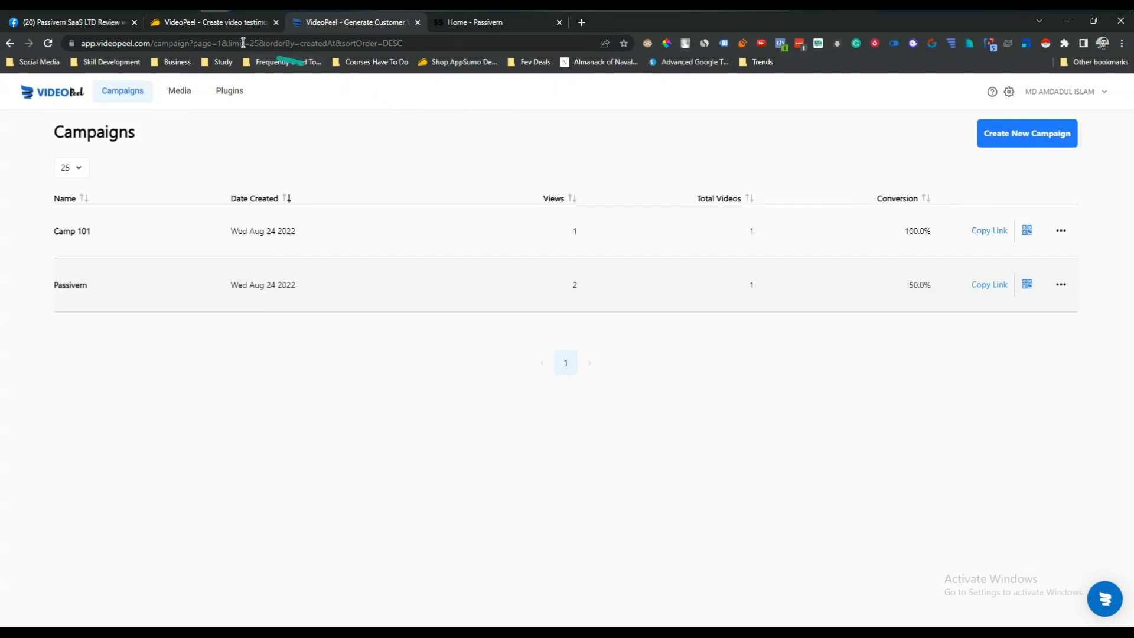
Switch to the VideoPeel deal page on AppSumo and review its tagline and the Single, Double and Multiple plan prices.
left_click(210, 23)
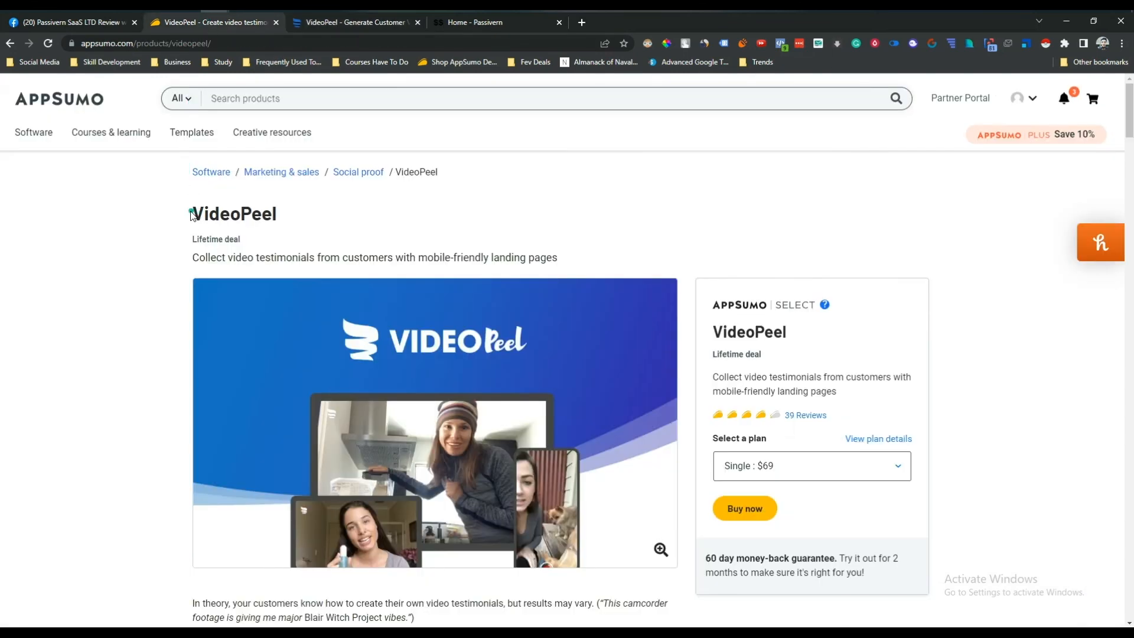
left_click_drag(194, 258, 595, 256)
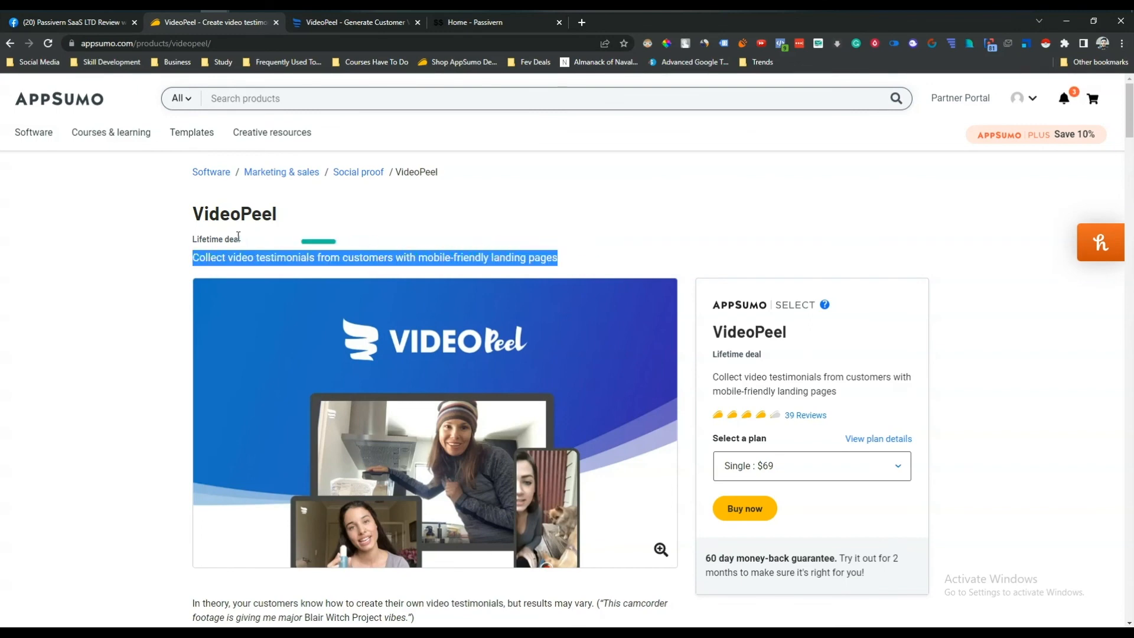
left_click_drag(195, 209, 313, 214)
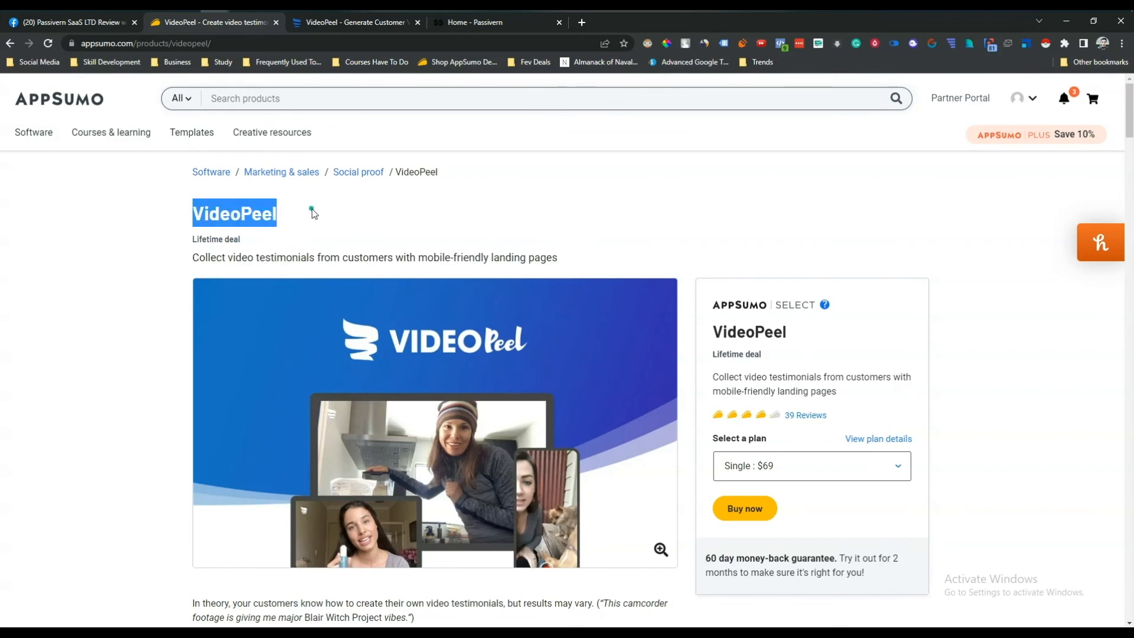
scroll(402, 301, "down", 20)
scroll(406, 319, "down", 20)
scroll(407, 318, "down", 6)
scroll(405, 317, "up", 8)
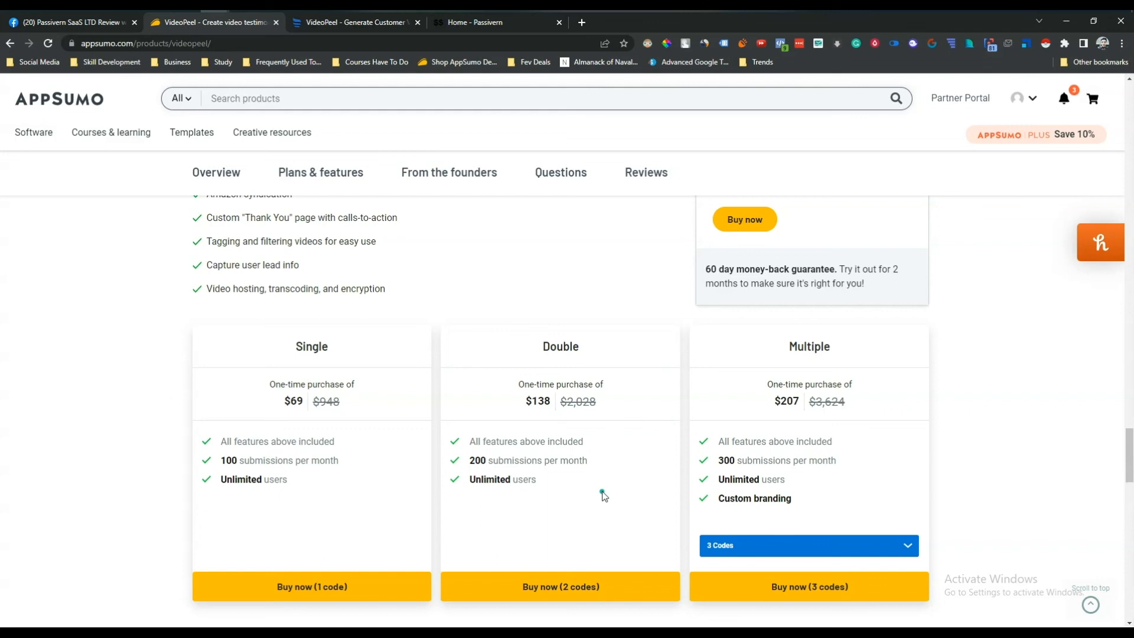
left_click_drag(780, 402, 800, 405)
middle_click(531, 519)
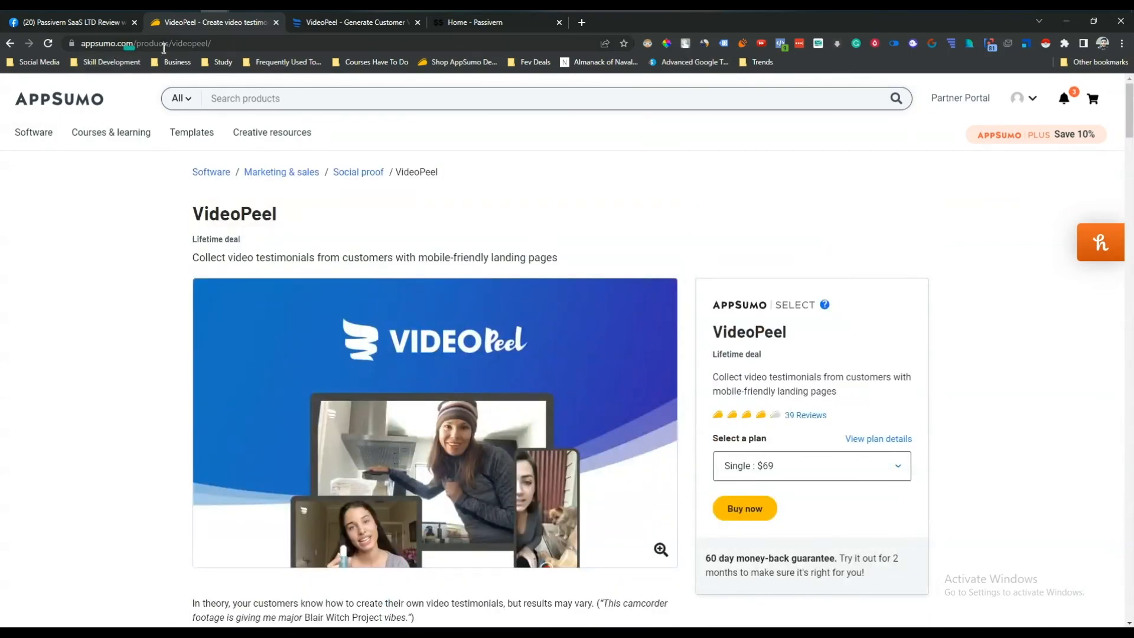
Show the Passivern home page and the Passivern Facebook group, and return to the AppSumo deal page's VideoPeel tagline.
left_click(492, 24)
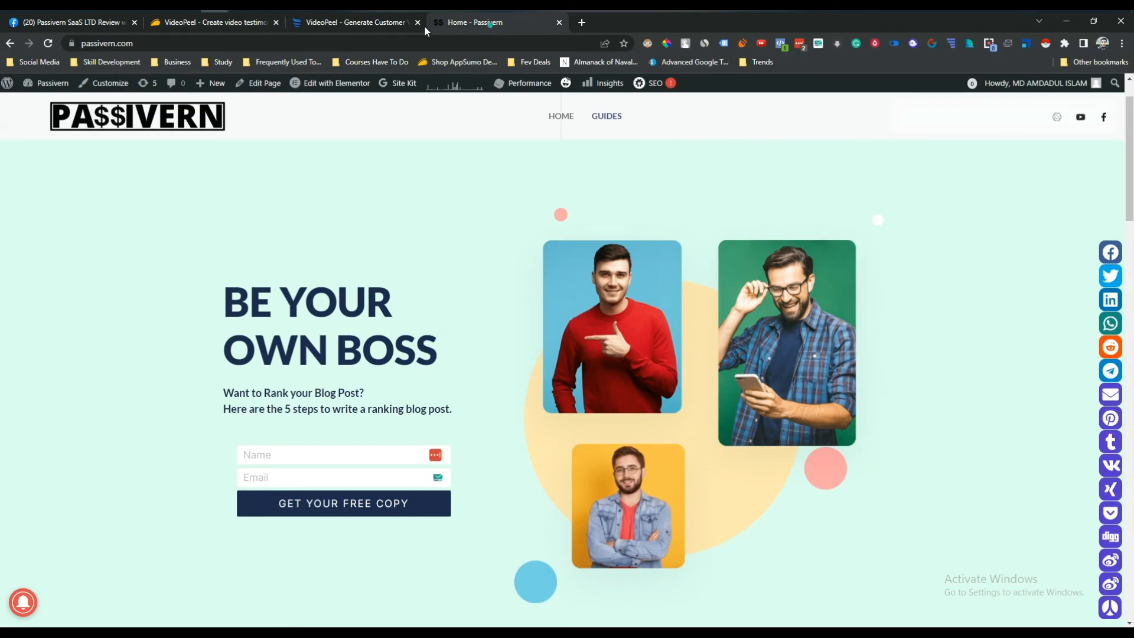
left_click(97, 24)
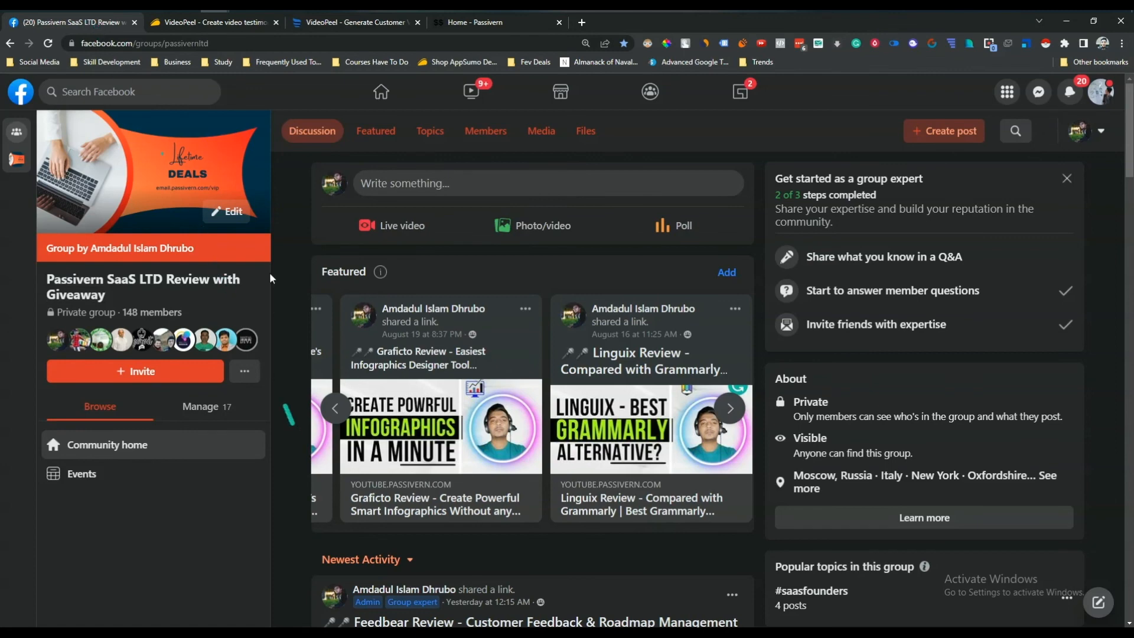
left_click(211, 29)
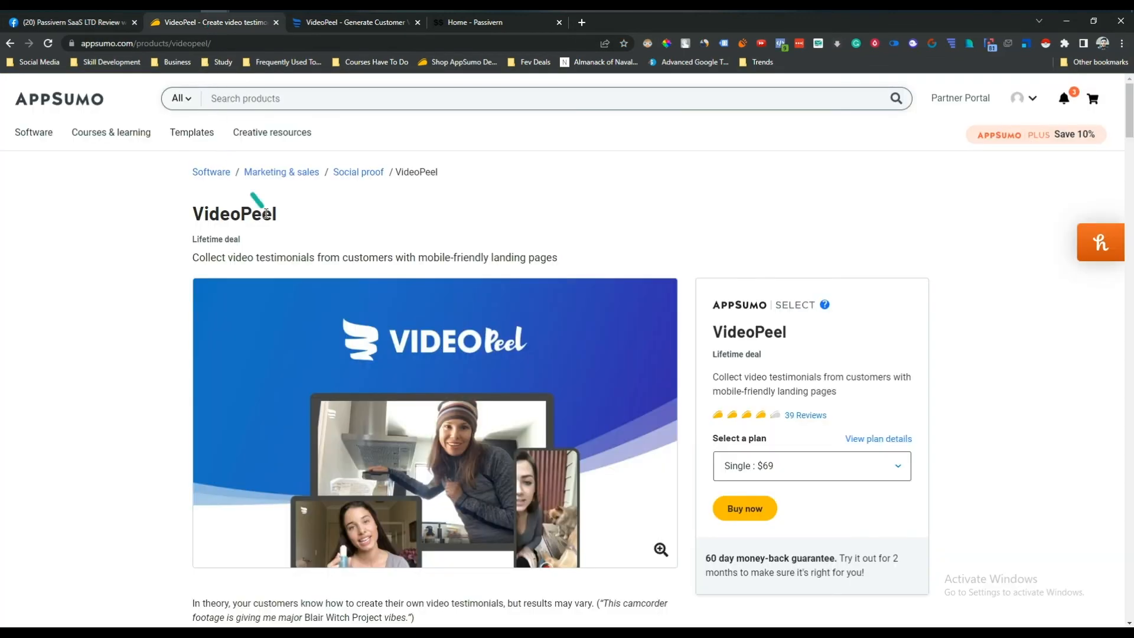
left_click_drag(190, 260, 570, 262)
triple_click(569, 263)
left_click(569, 263)
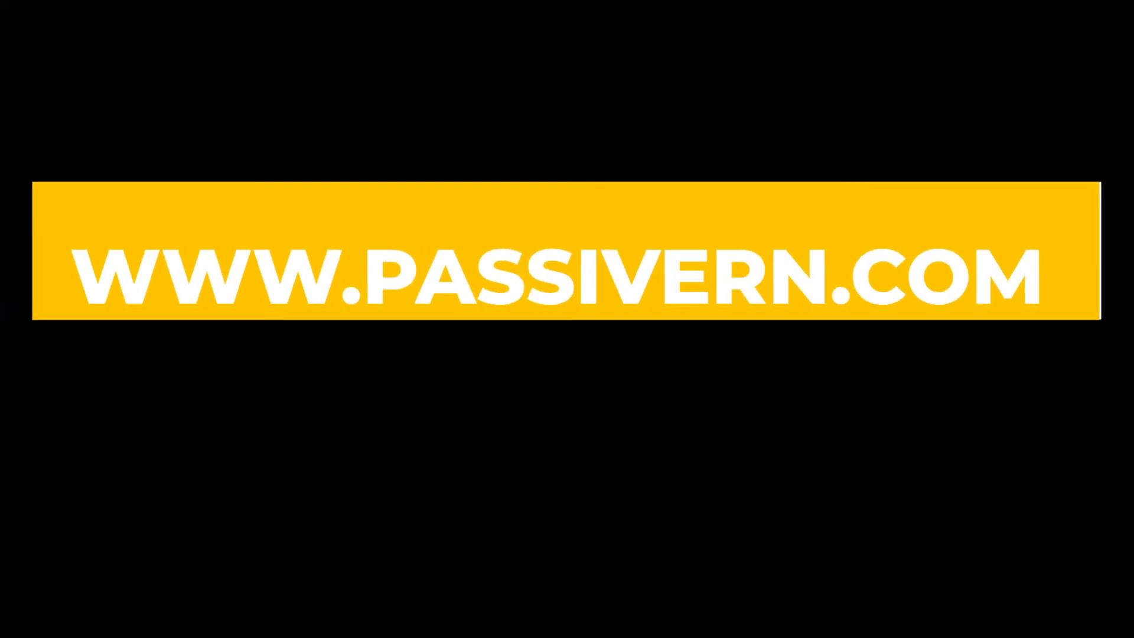